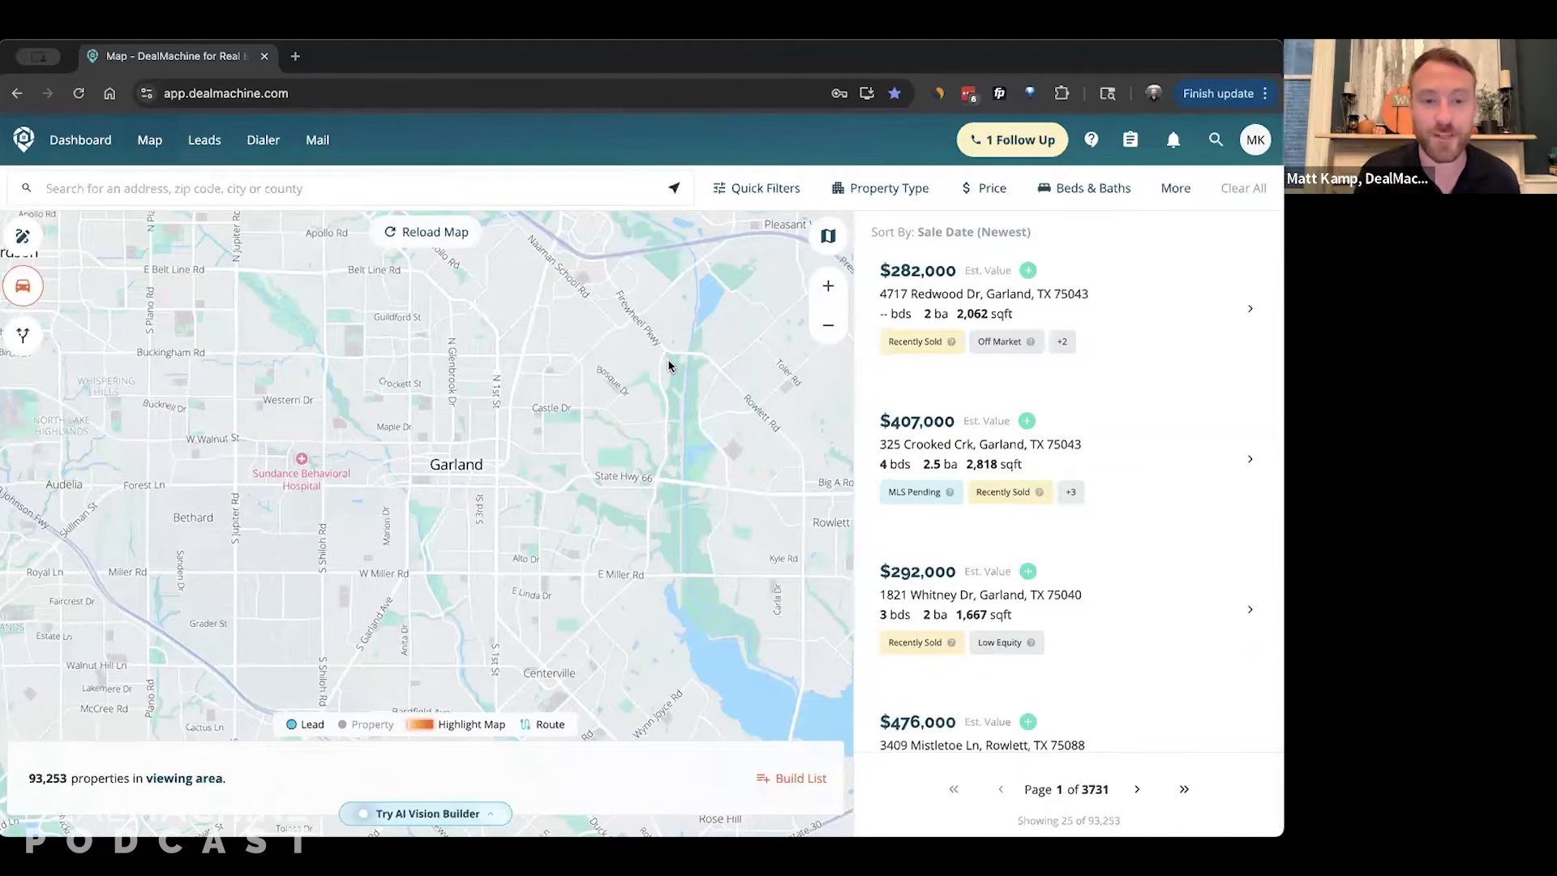
Search the map for properties in ZIP code 30067.
click(385, 185)
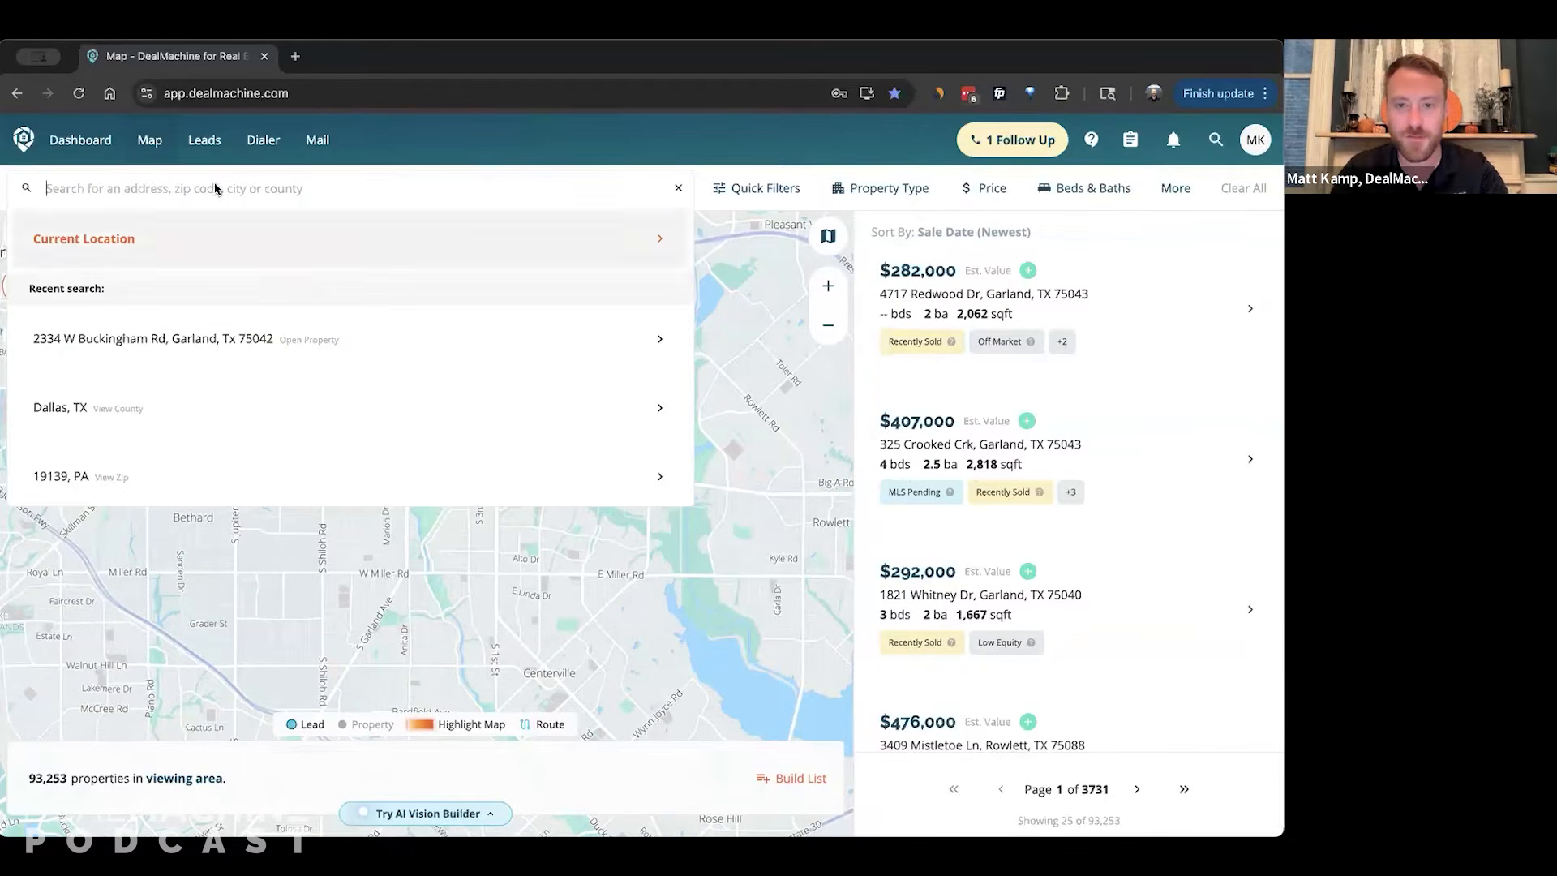
text(30067)
key(Return)
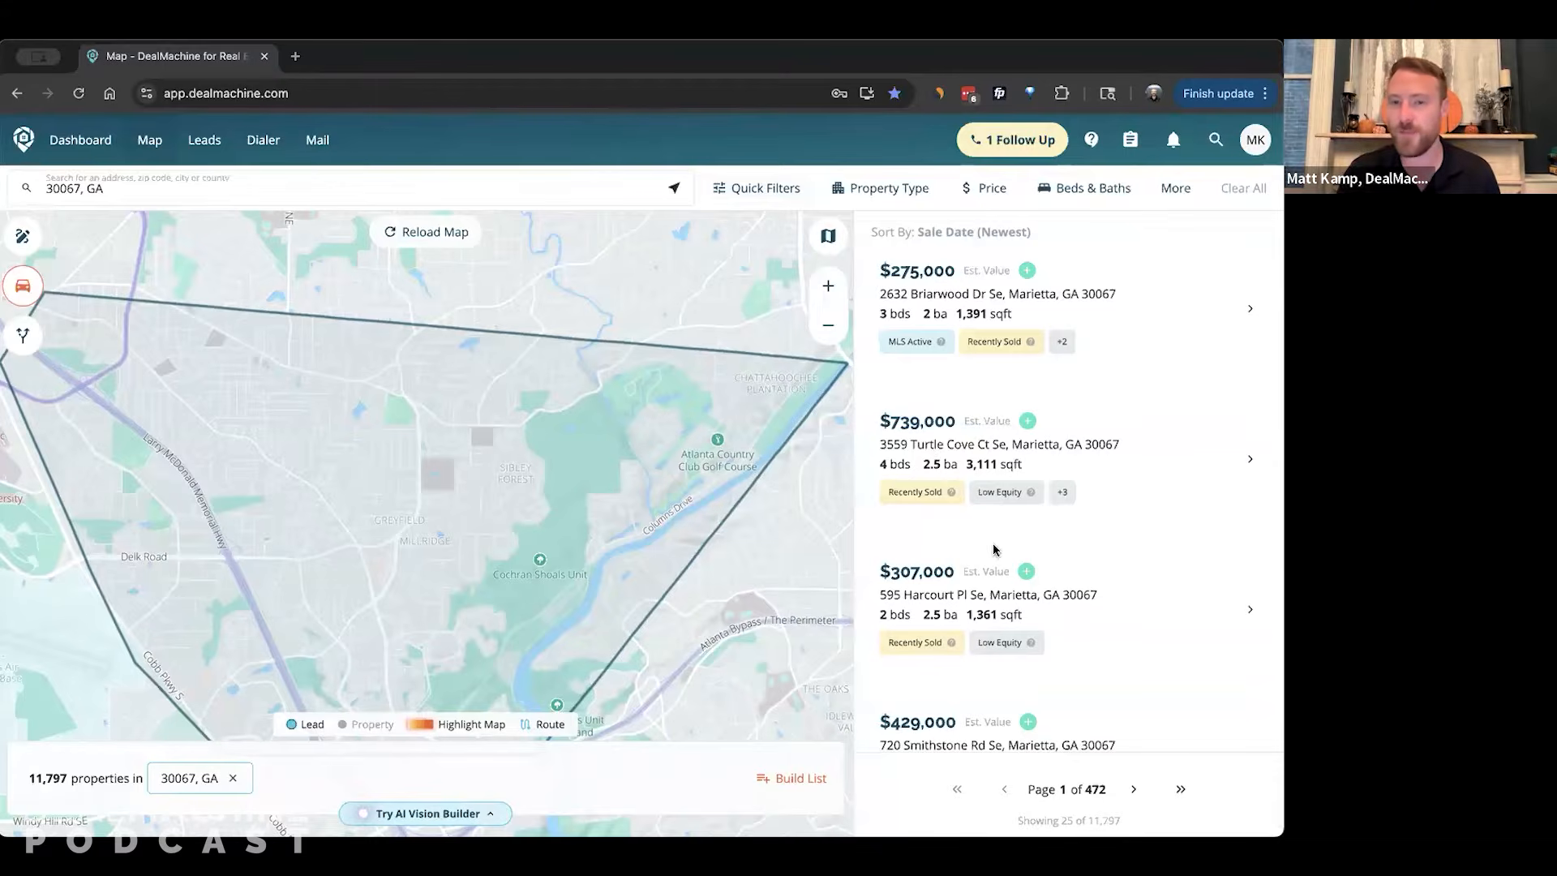
Filter the ZIP code's properties to the Vacant Land property type and check how many match.
click(878, 199)
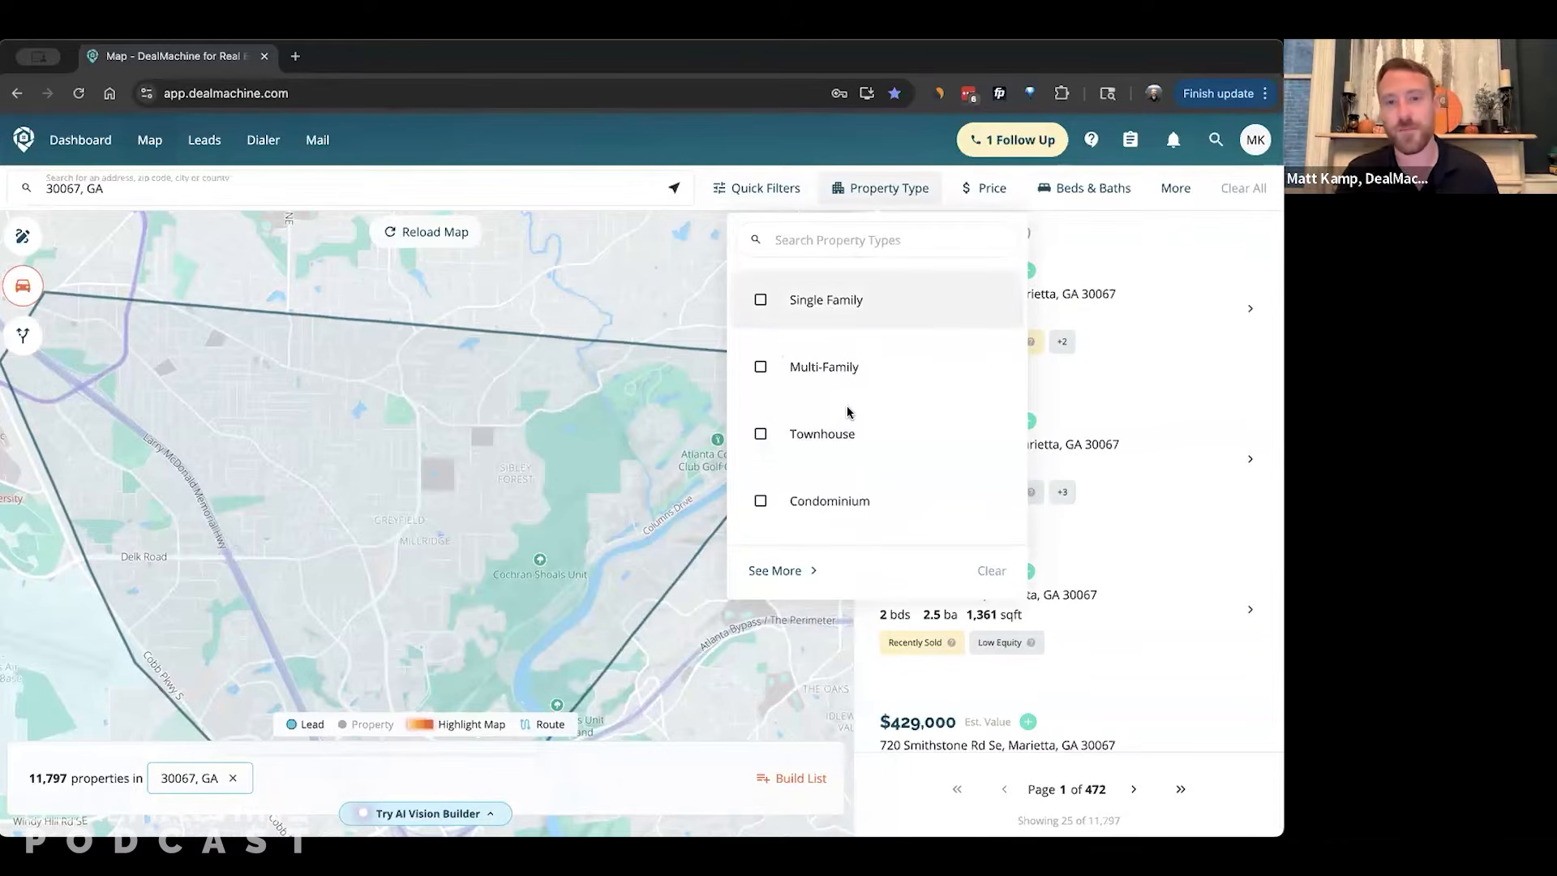
scroll(846, 405, down, 5)
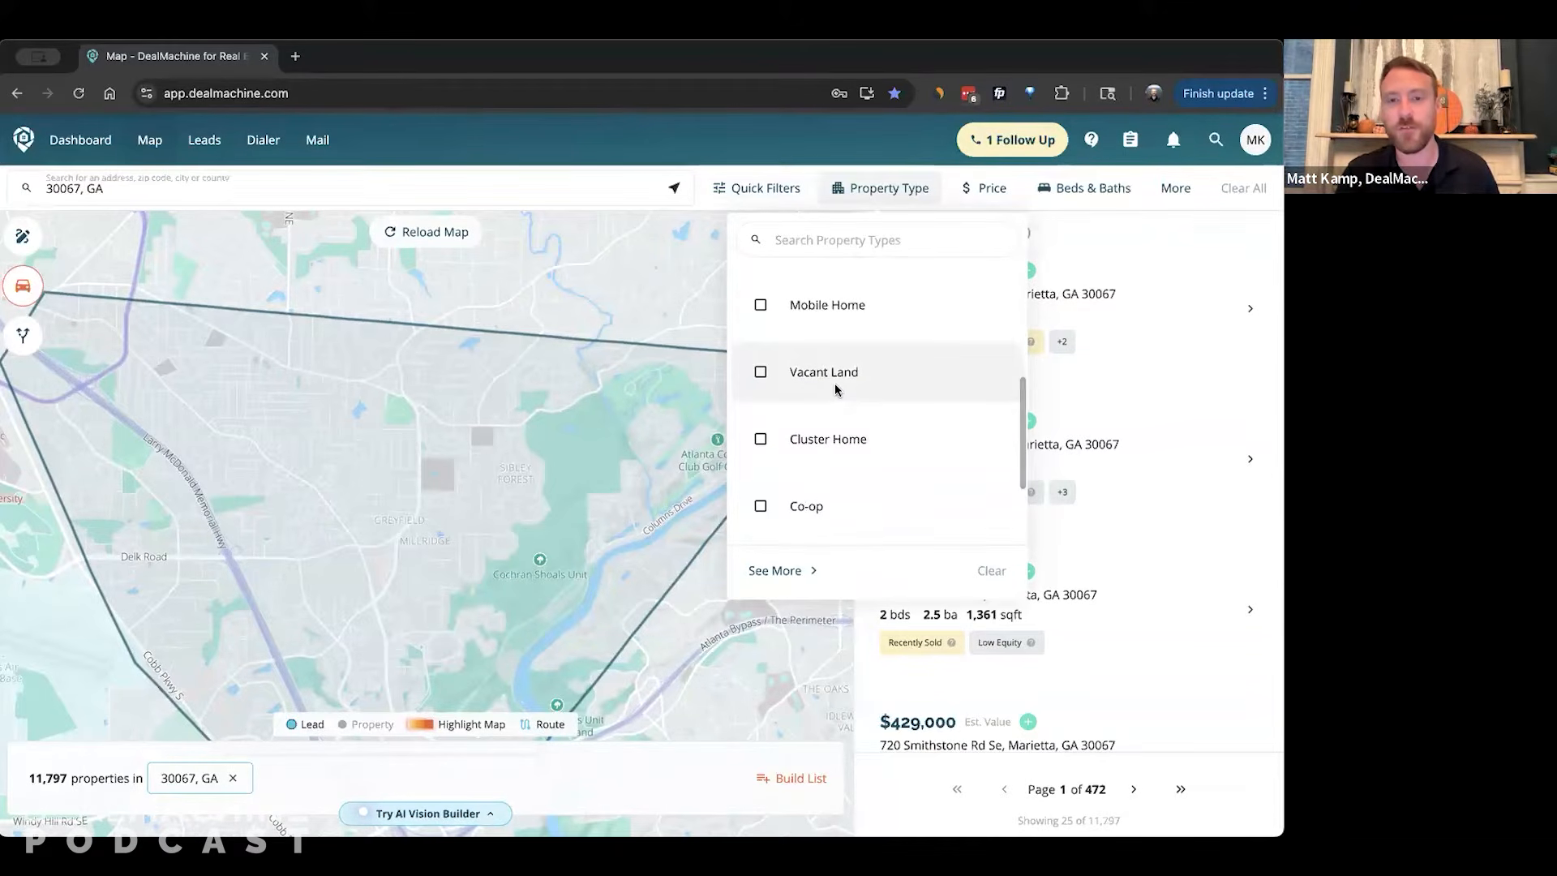
click(836, 376)
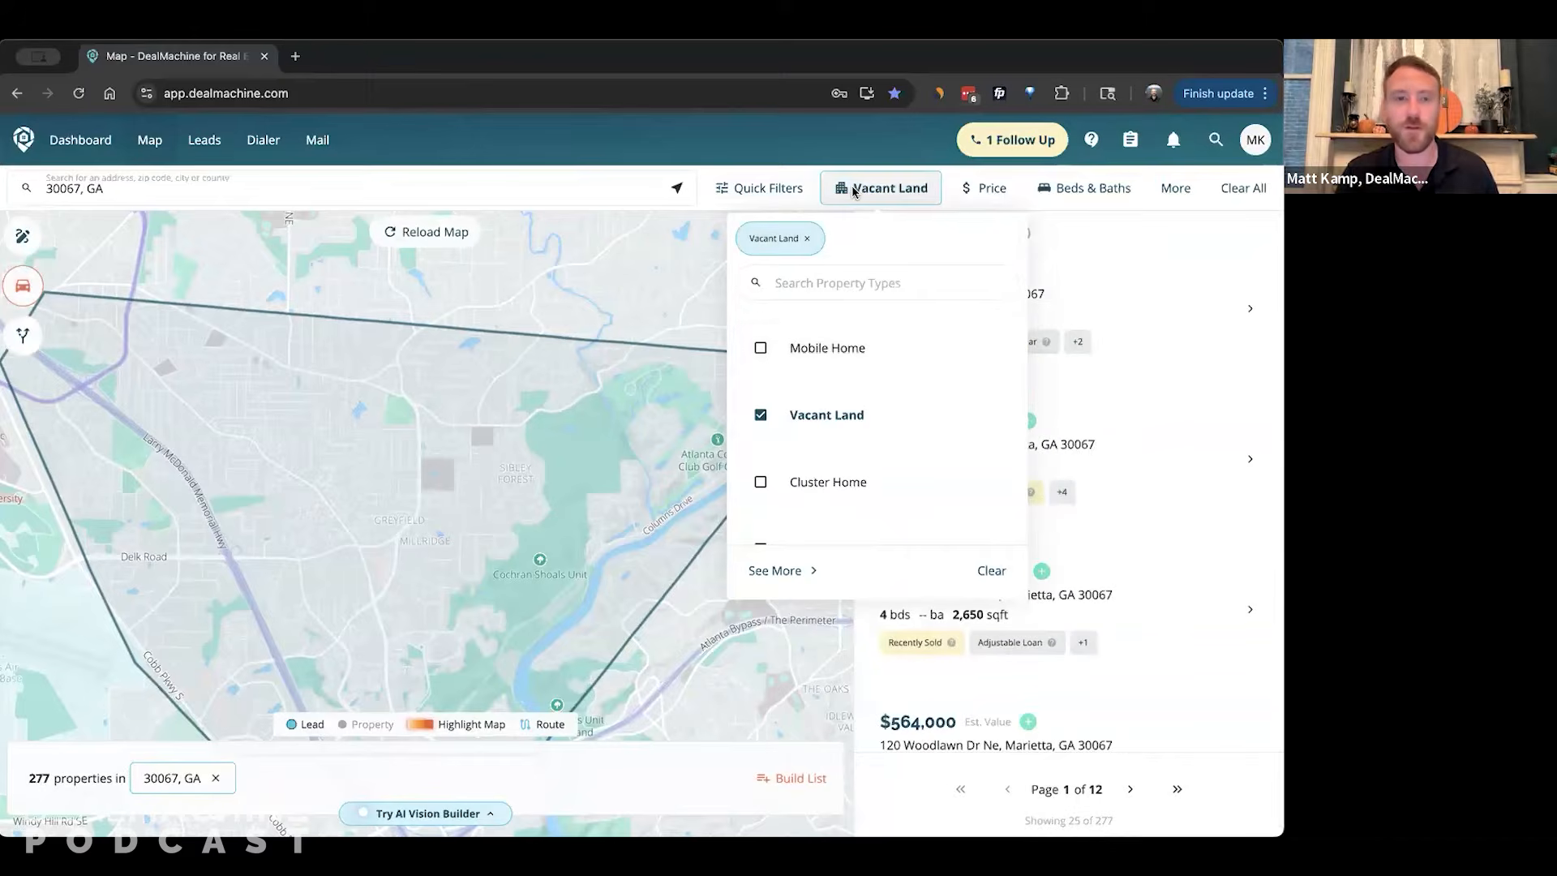
scroll(861, 511, up, 1)
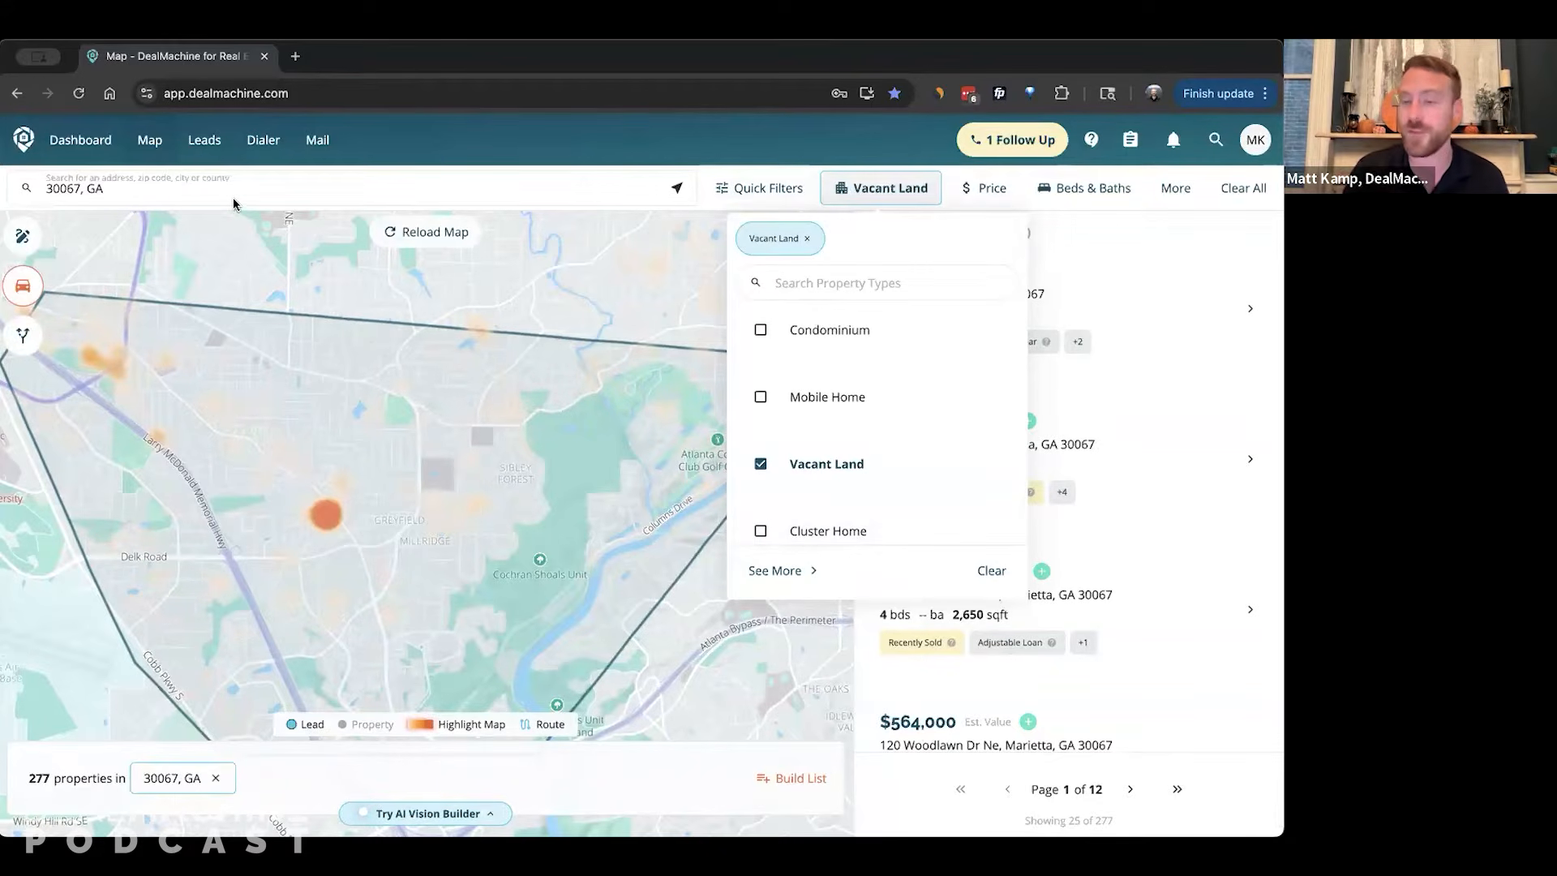
double_click(41, 779)
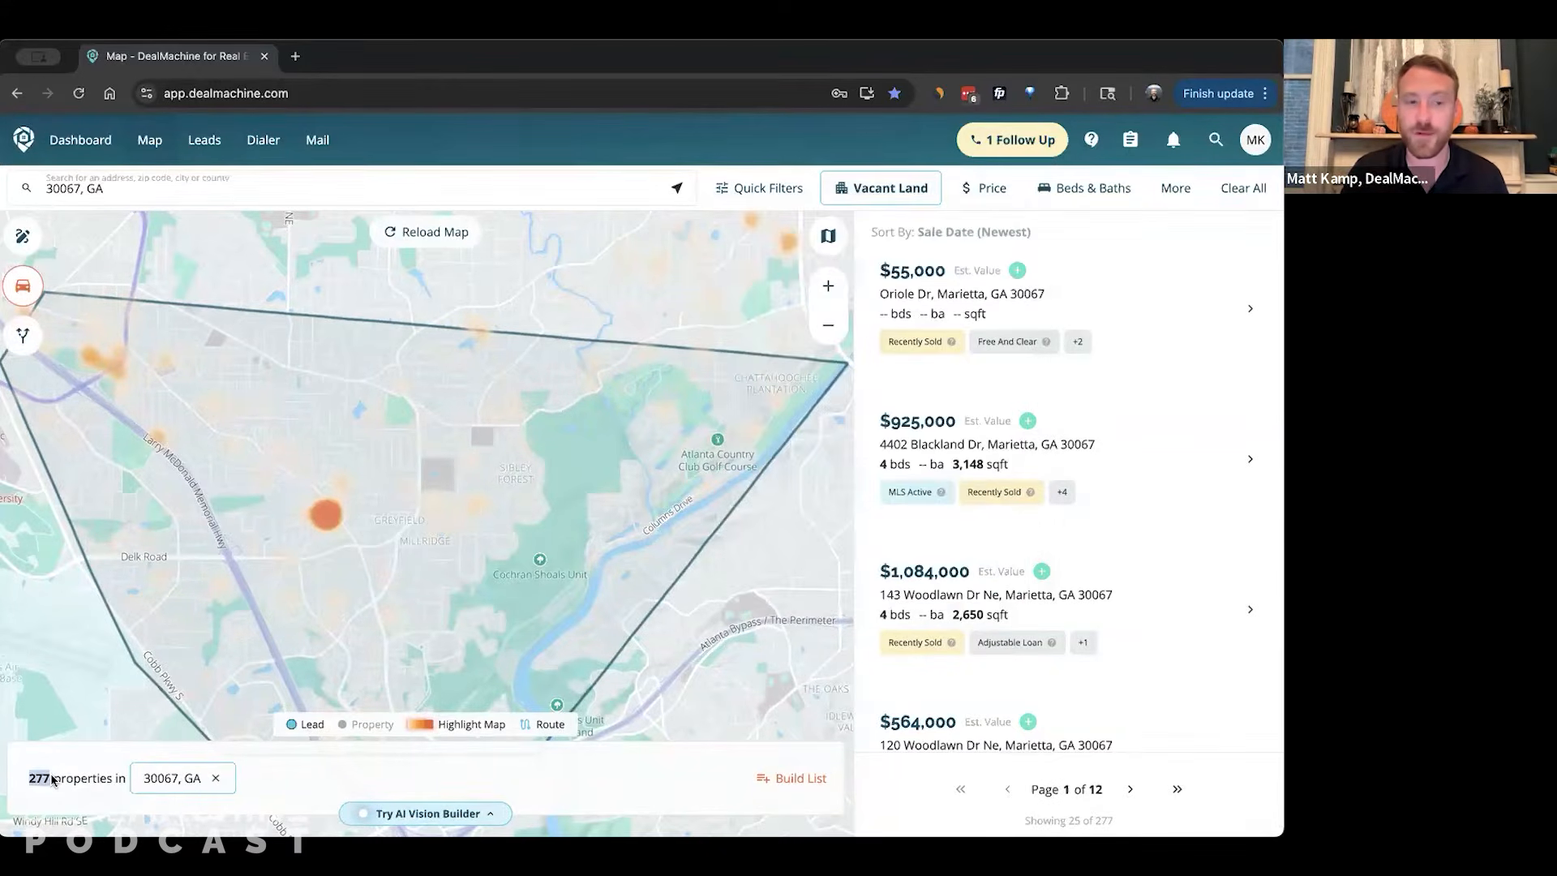
click(51, 776)
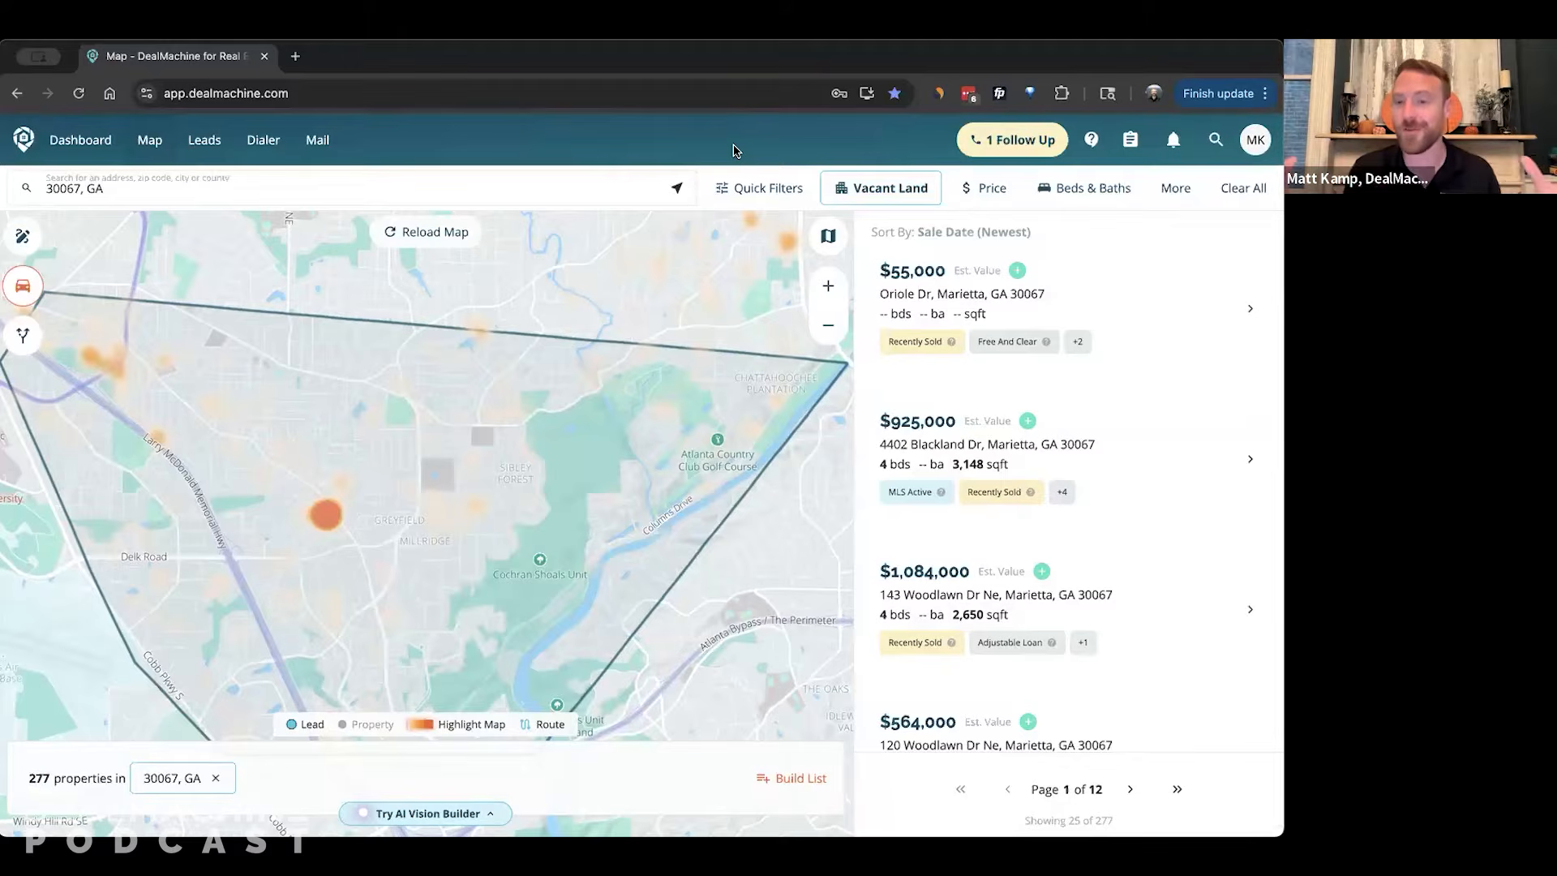
Remove the Vacant Land property type filter from the ZIP code search.
click(905, 196)
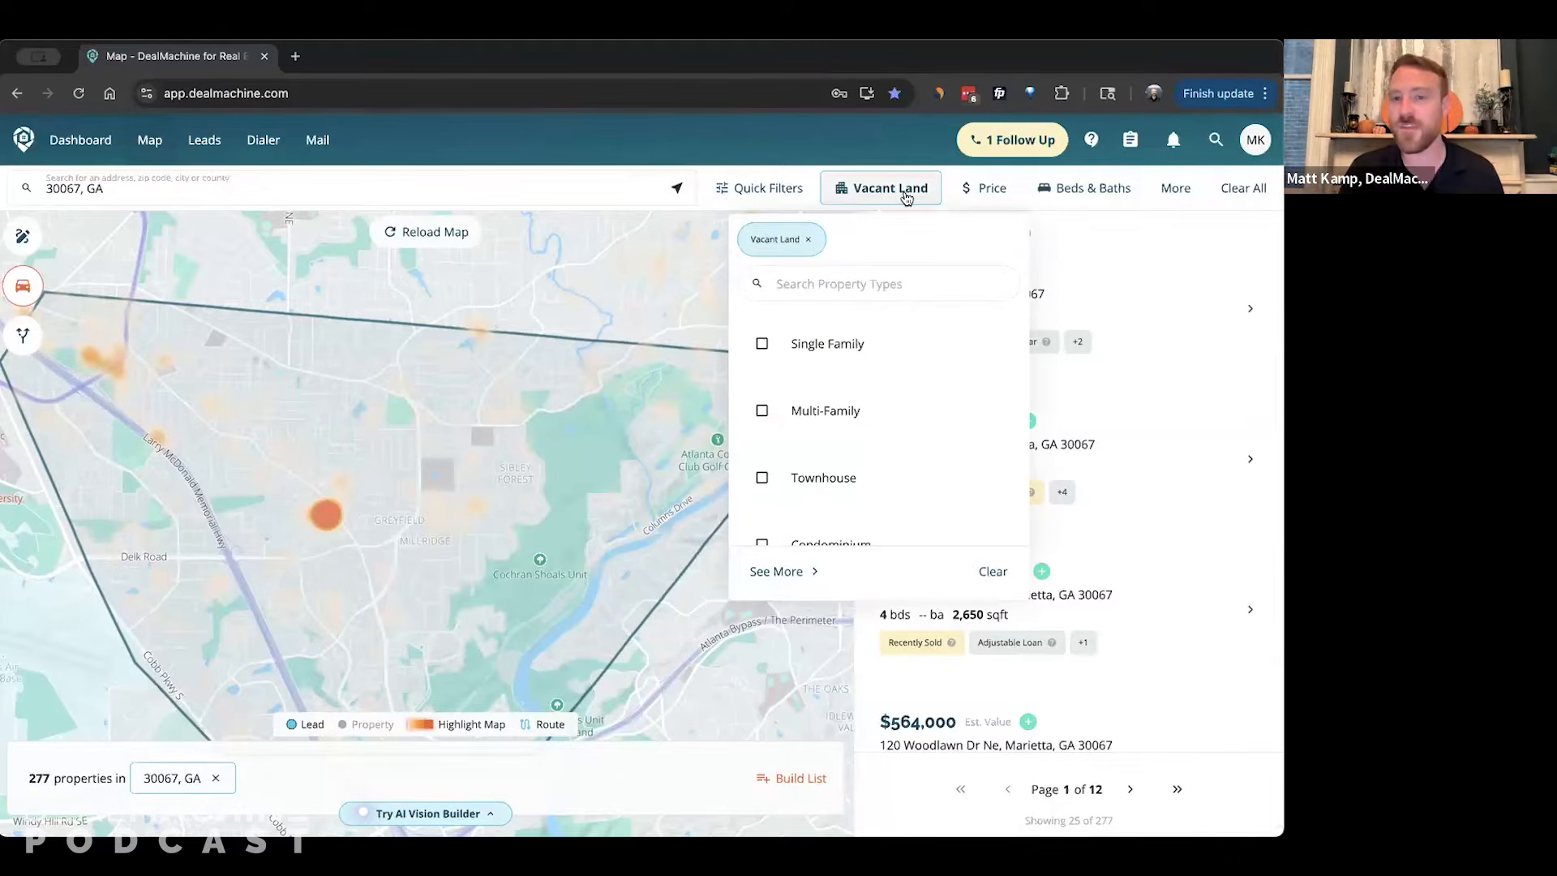
click(808, 239)
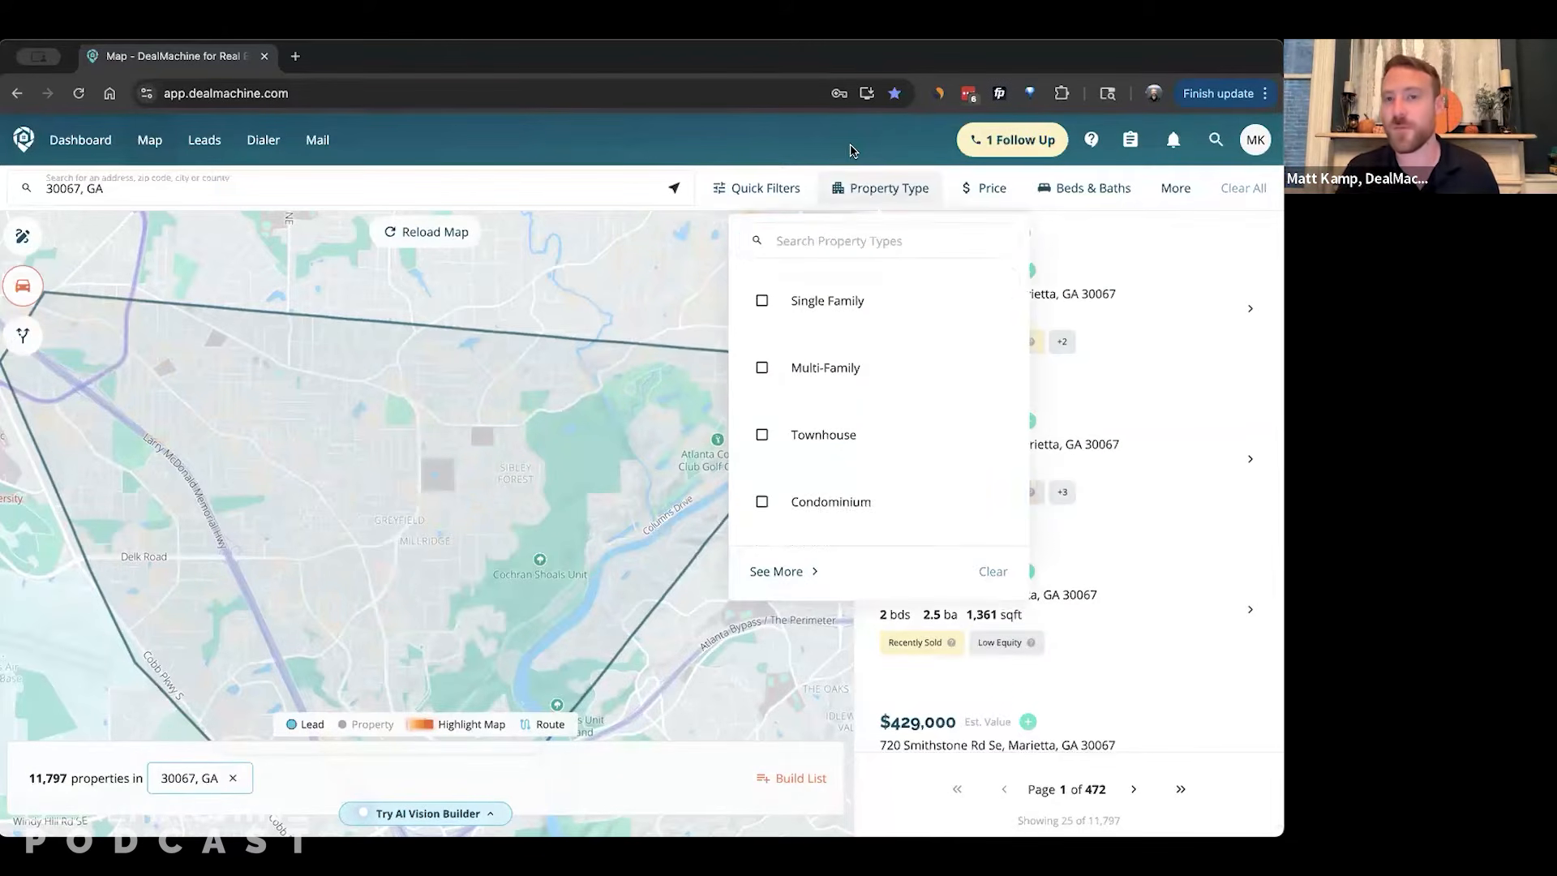
click(890, 191)
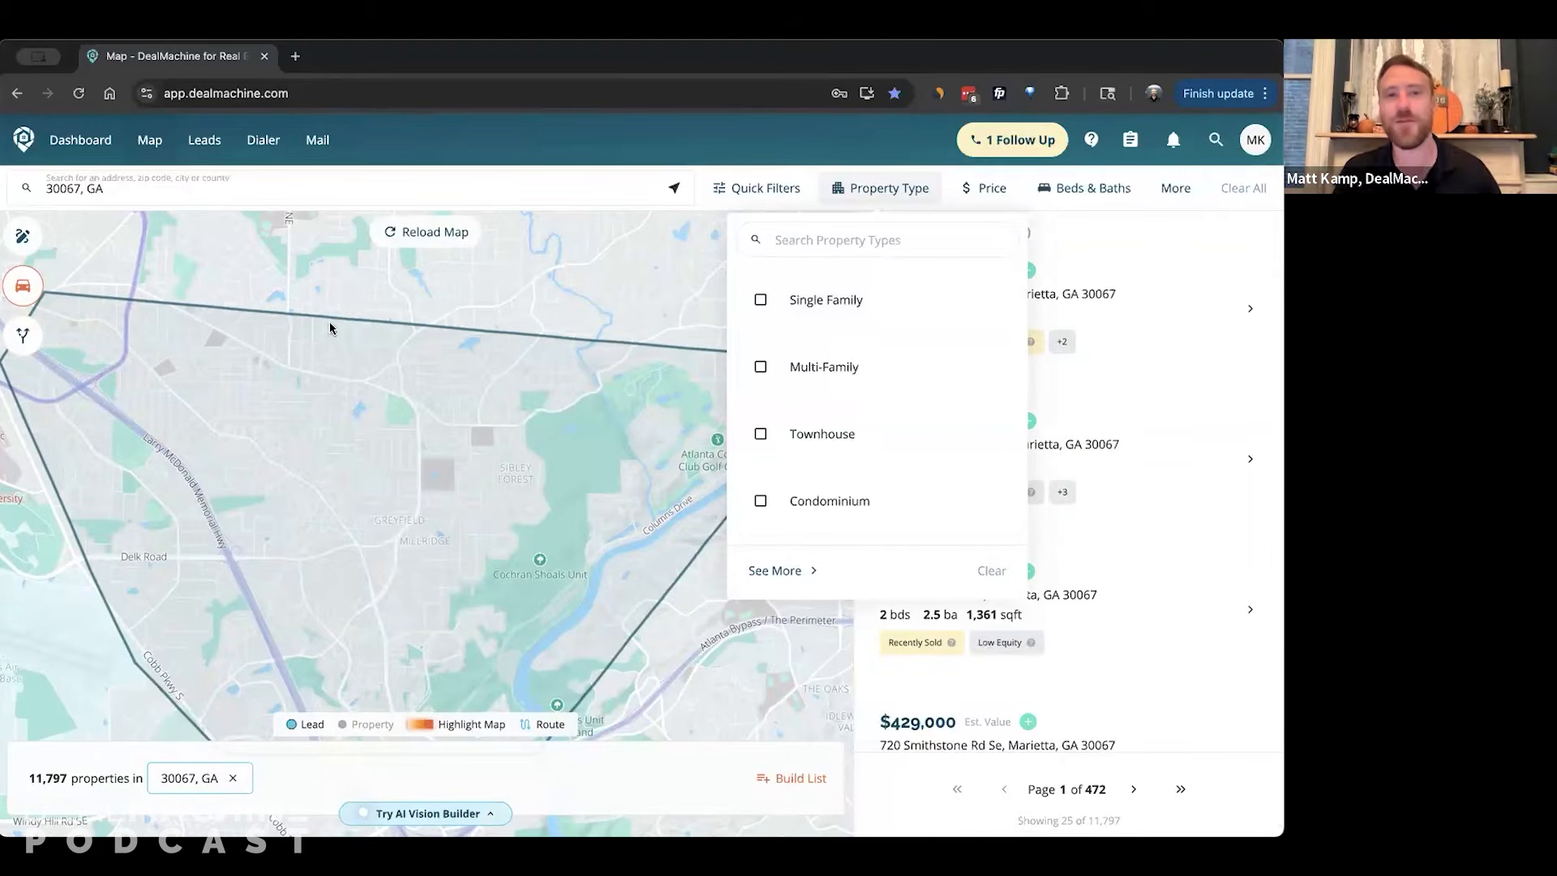
Change the search area to Cobb County, GA by searching for "cobb county" and choosing the county result.
click(163, 189)
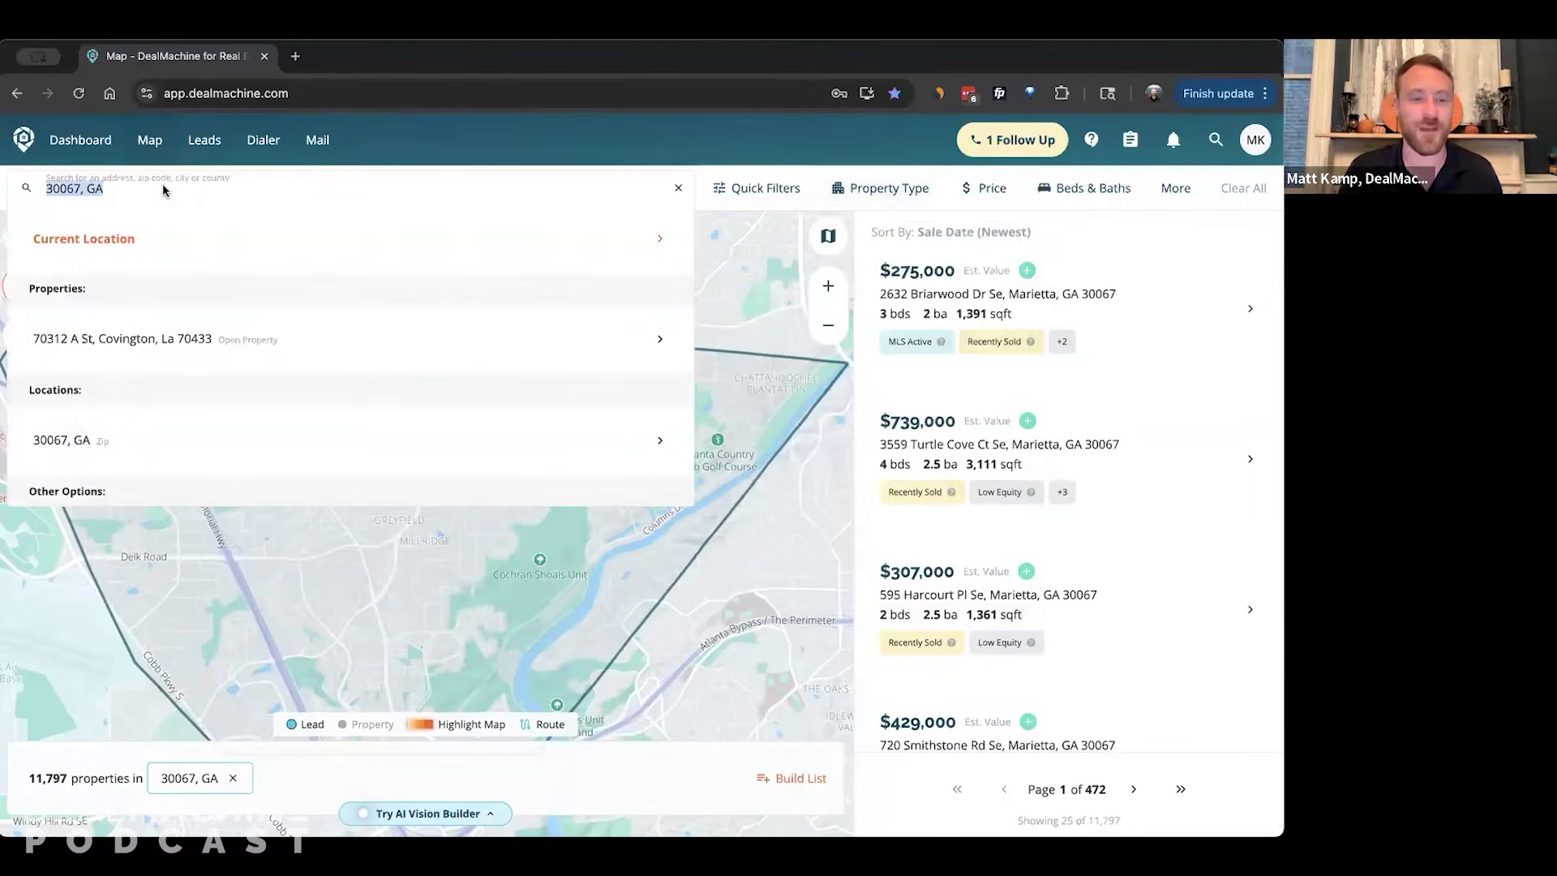
text(cobb county)
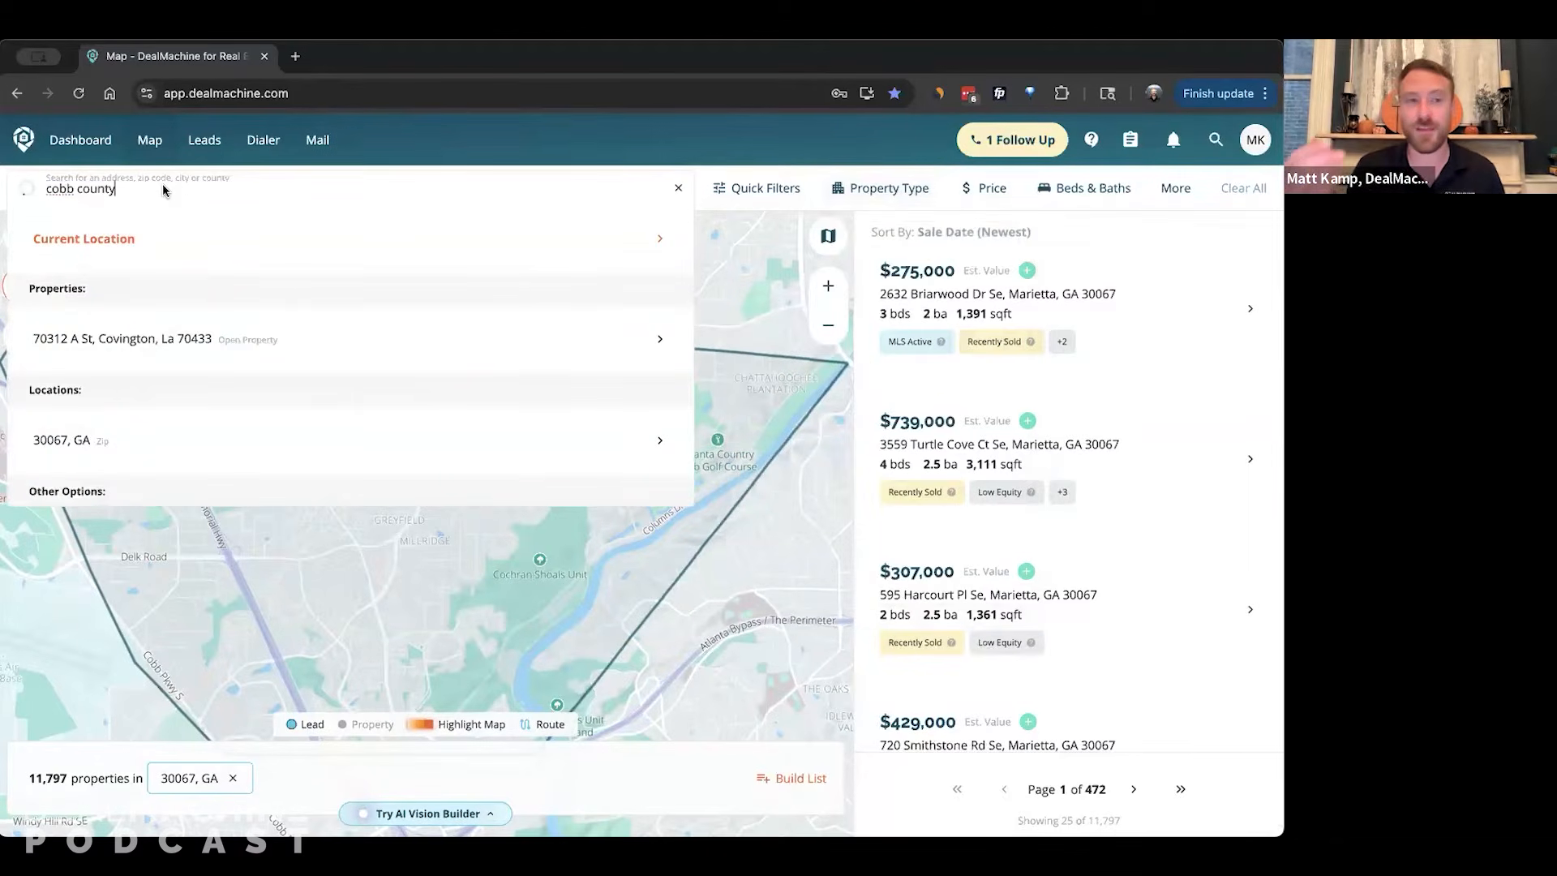
scroll(225, 347, down, 5)
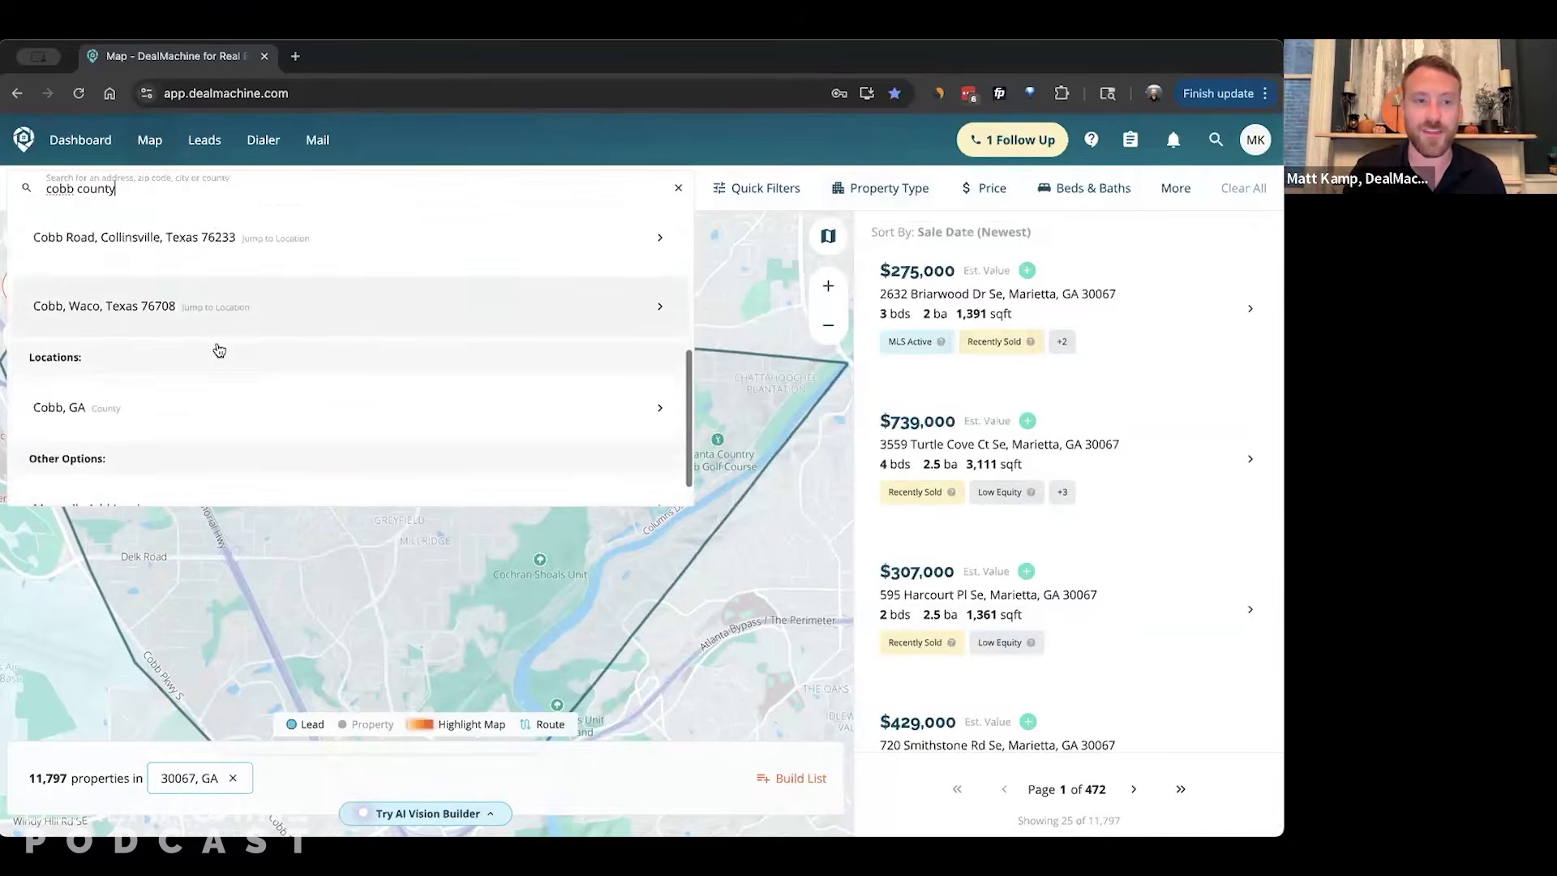
click(185, 368)
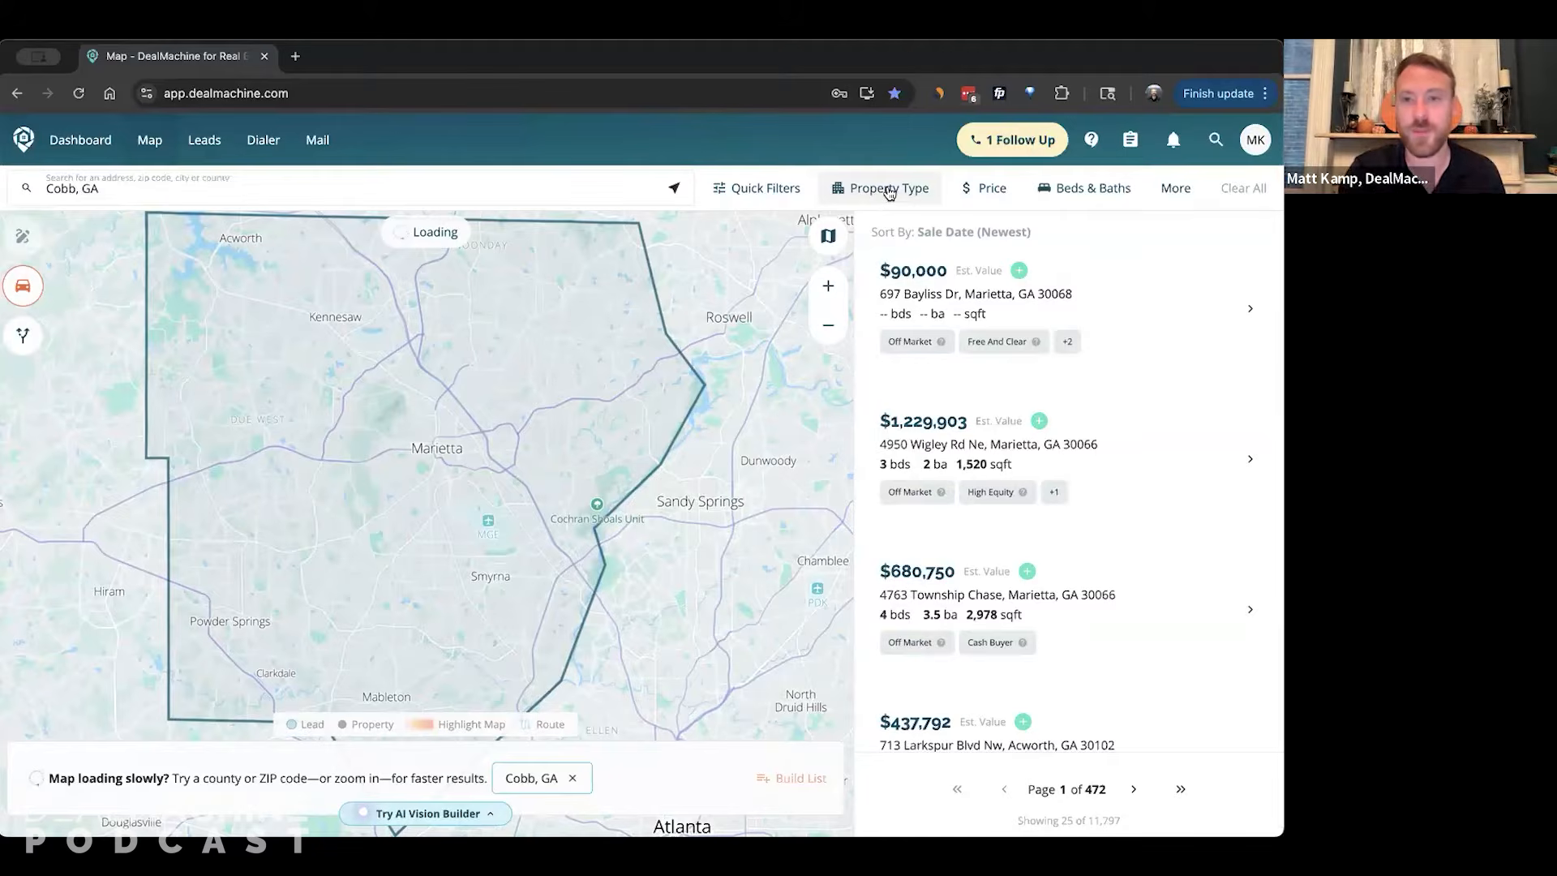
Filter the Cobb County properties to the Vacant Land property type.
click(888, 193)
scroll(852, 408, down, 5)
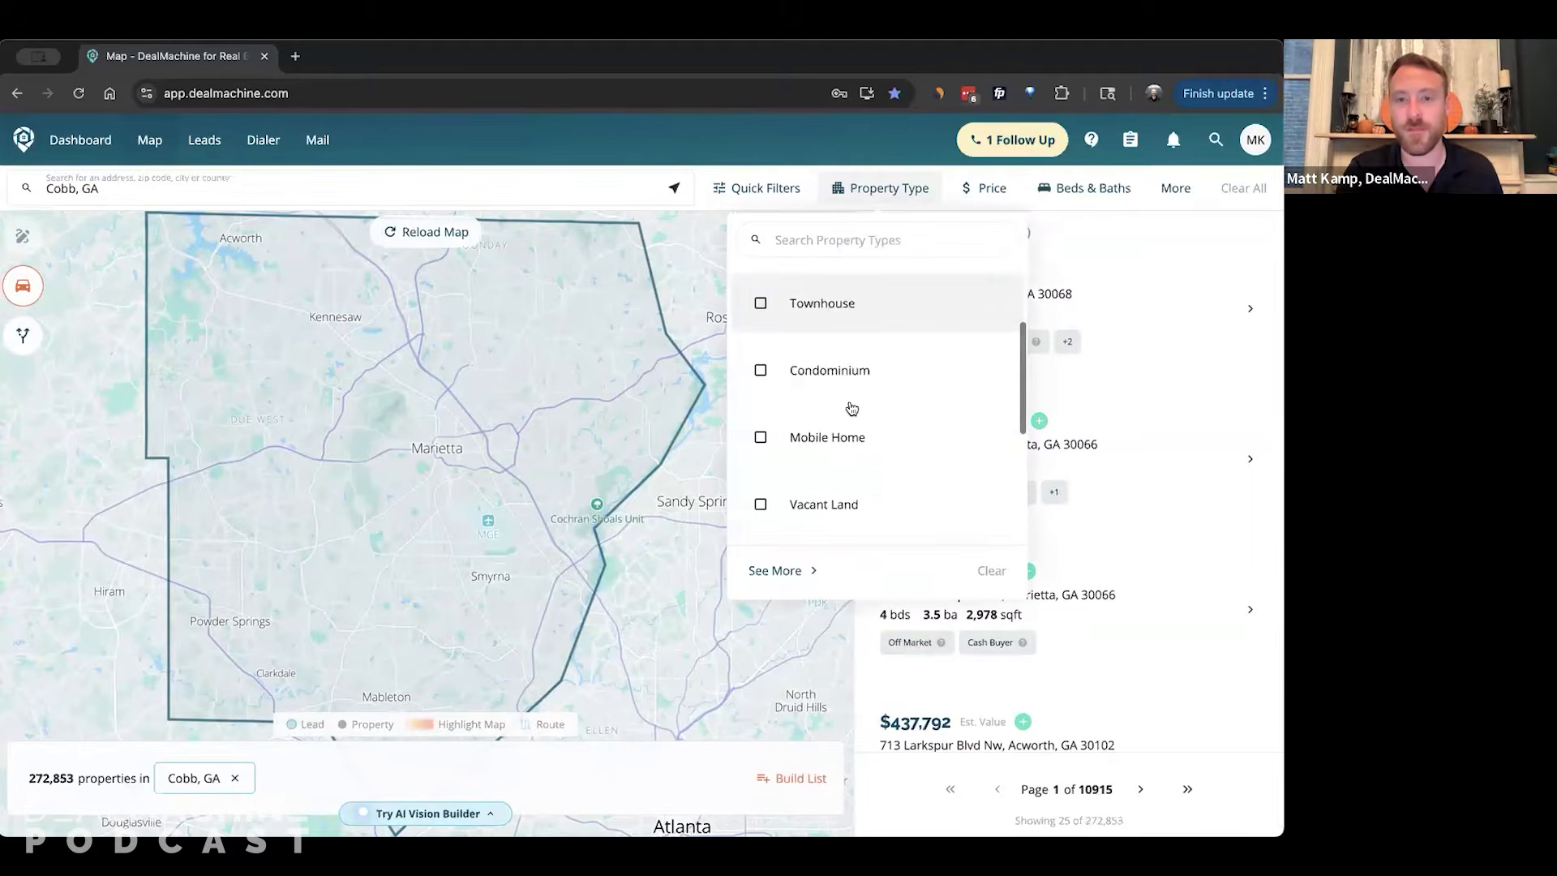
click(853, 402)
click(905, 193)
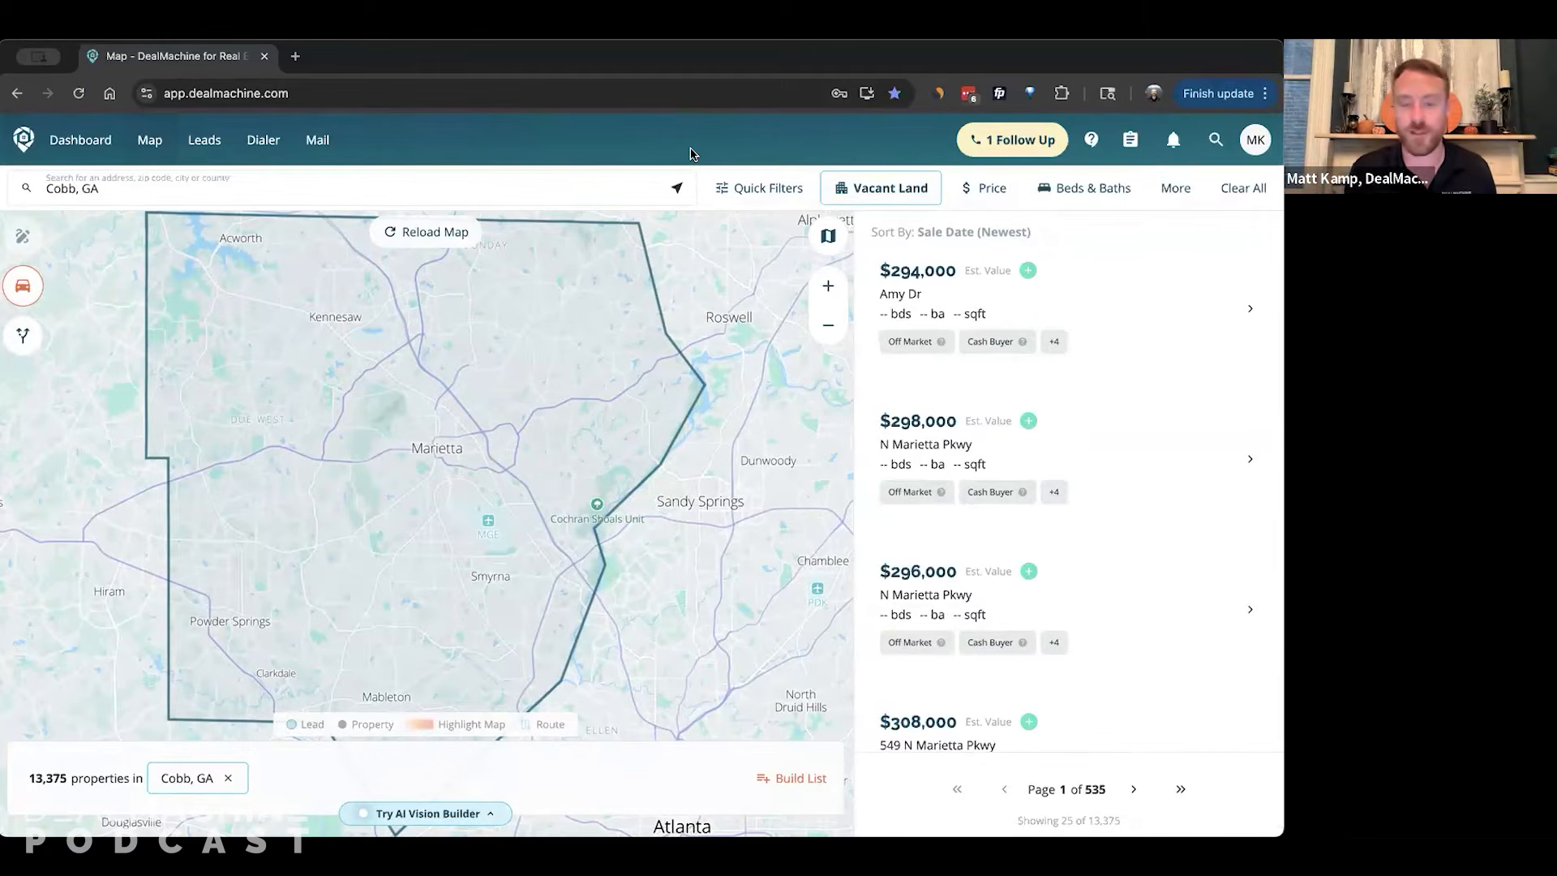
Add an additional filter requiring Market status to equal Off Market.
click(1177, 189)
click(892, 362)
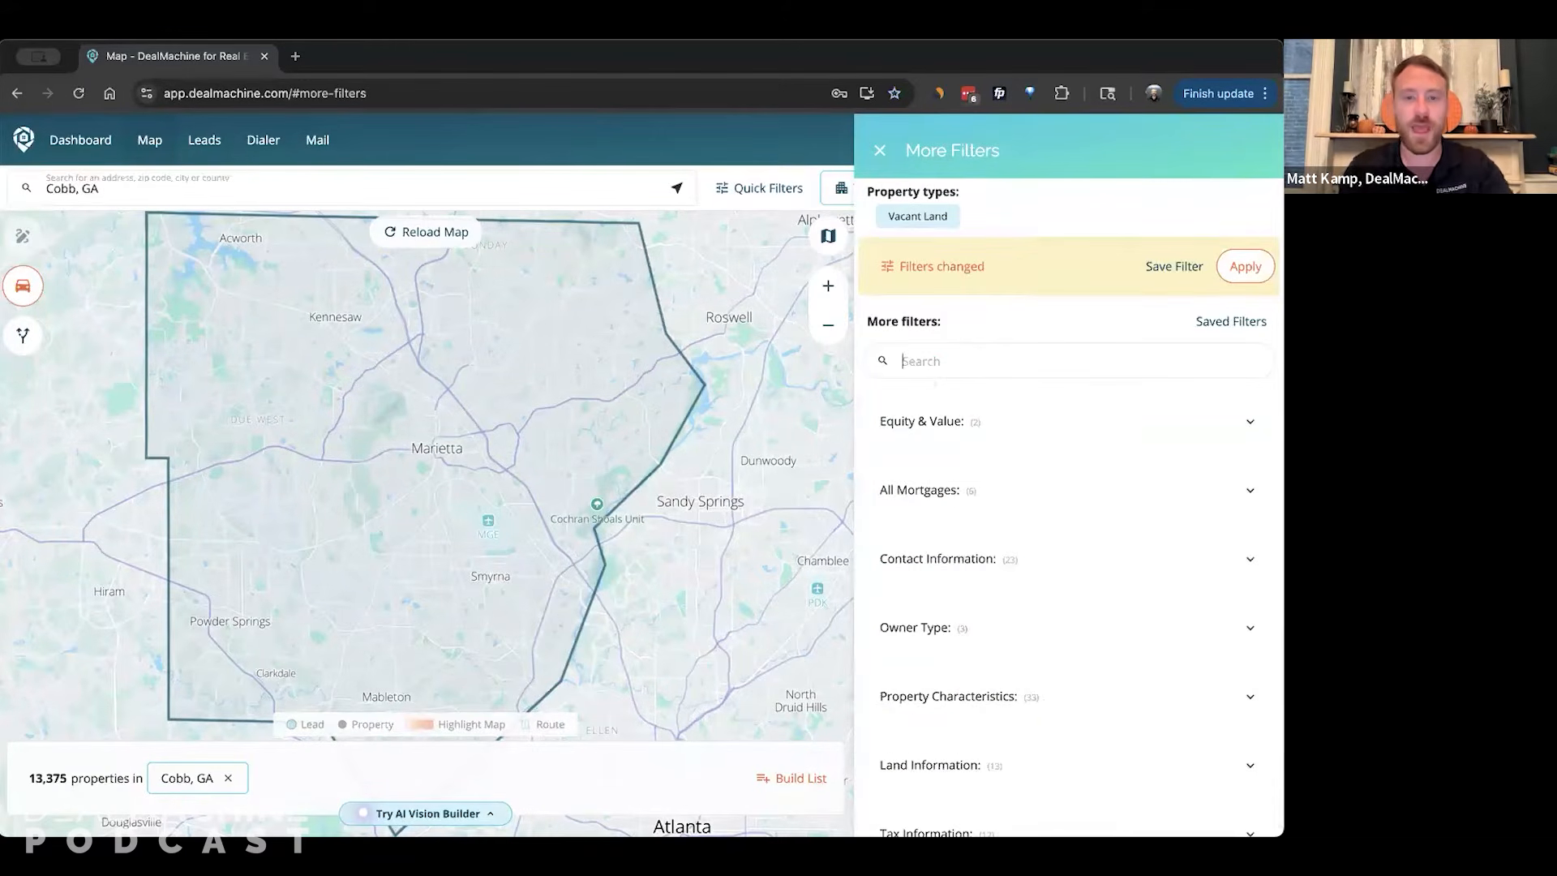
text(market st)
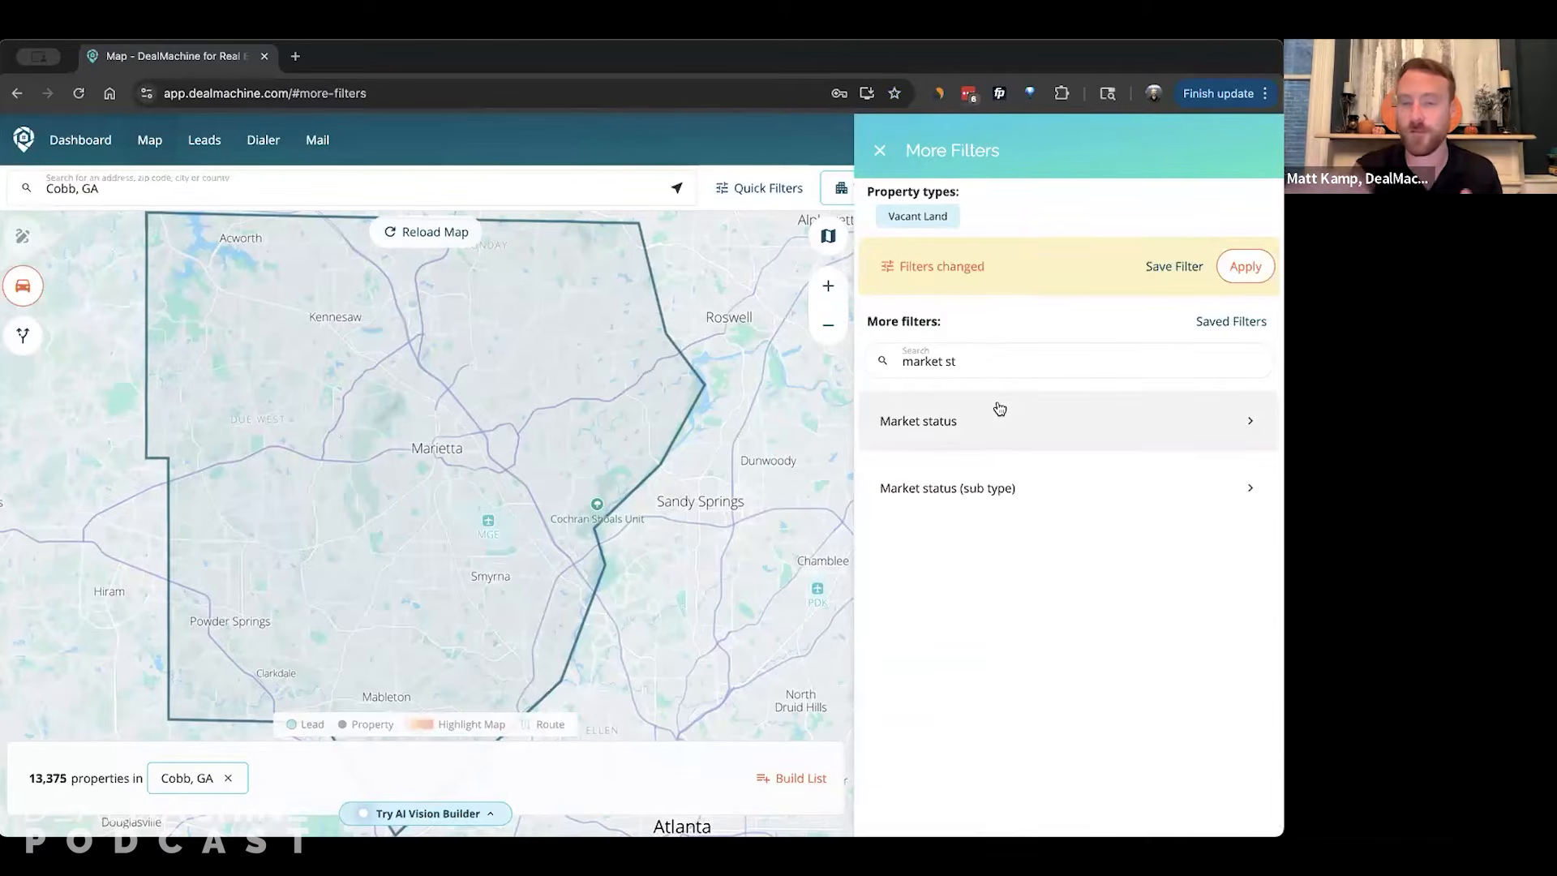
click(984, 419)
scroll(1024, 608, down, 1)
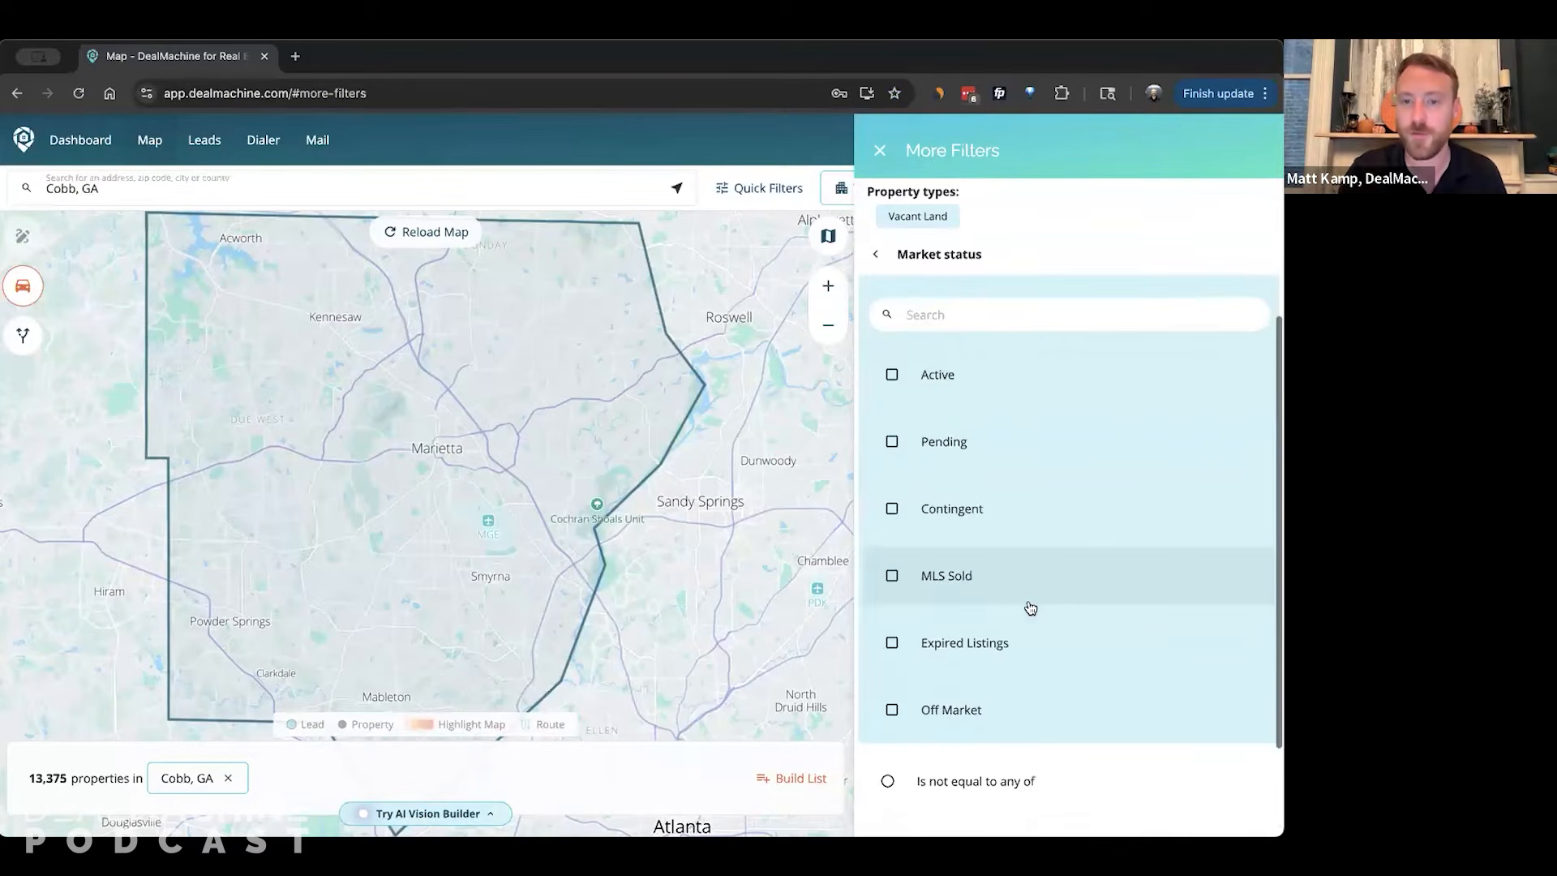
click(1009, 725)
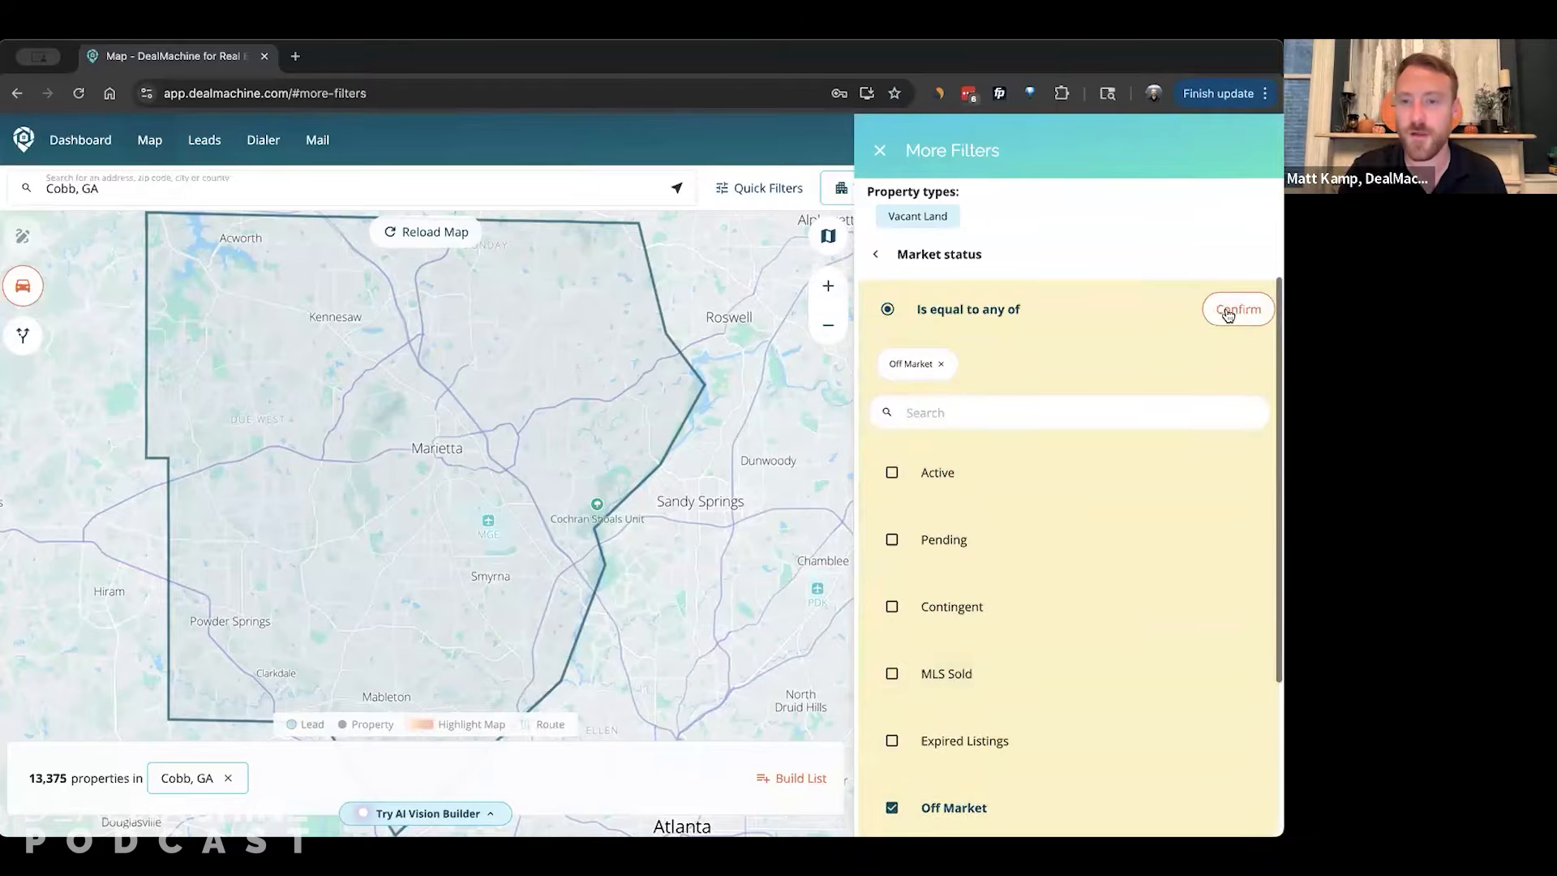
click(1224, 312)
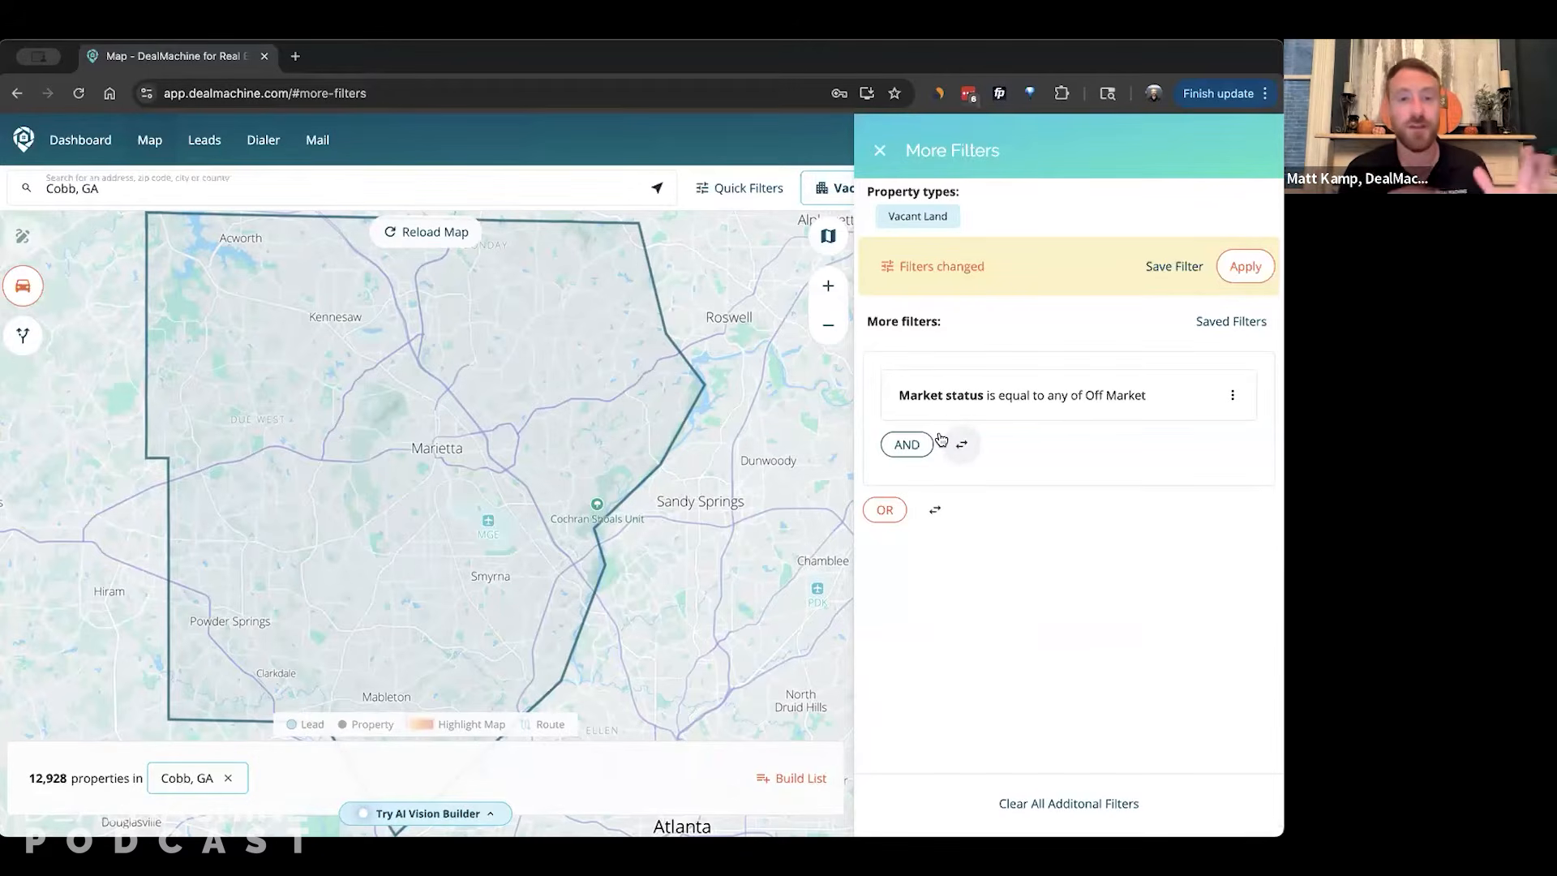
Add an AND condition requiring "Contact has phone number?" to equal Yes.
click(917, 446)
text(contact)
click(972, 366)
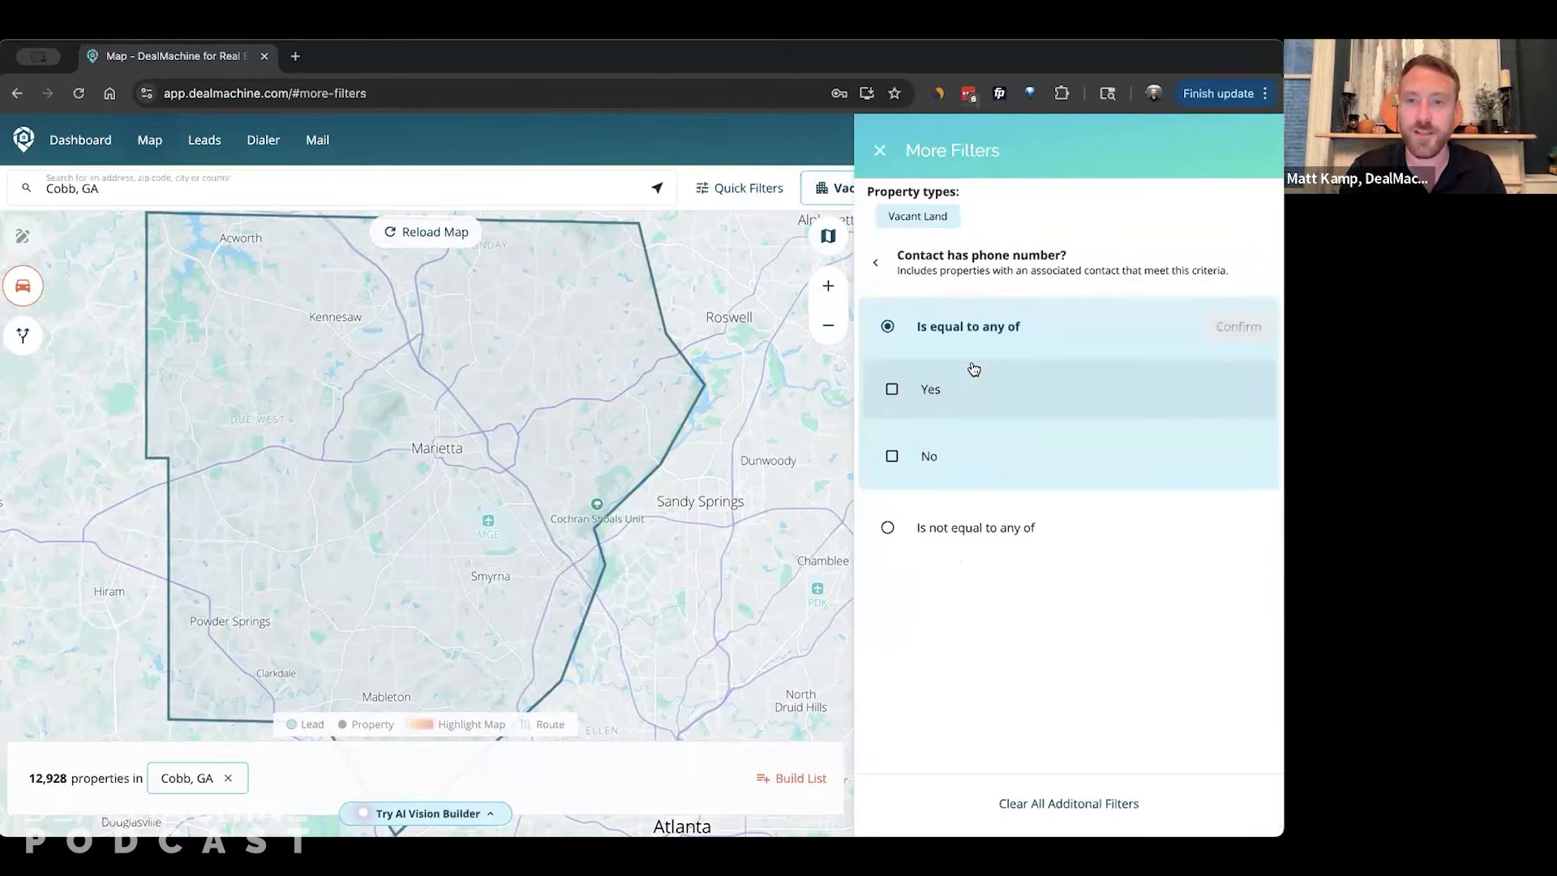
click(1025, 373)
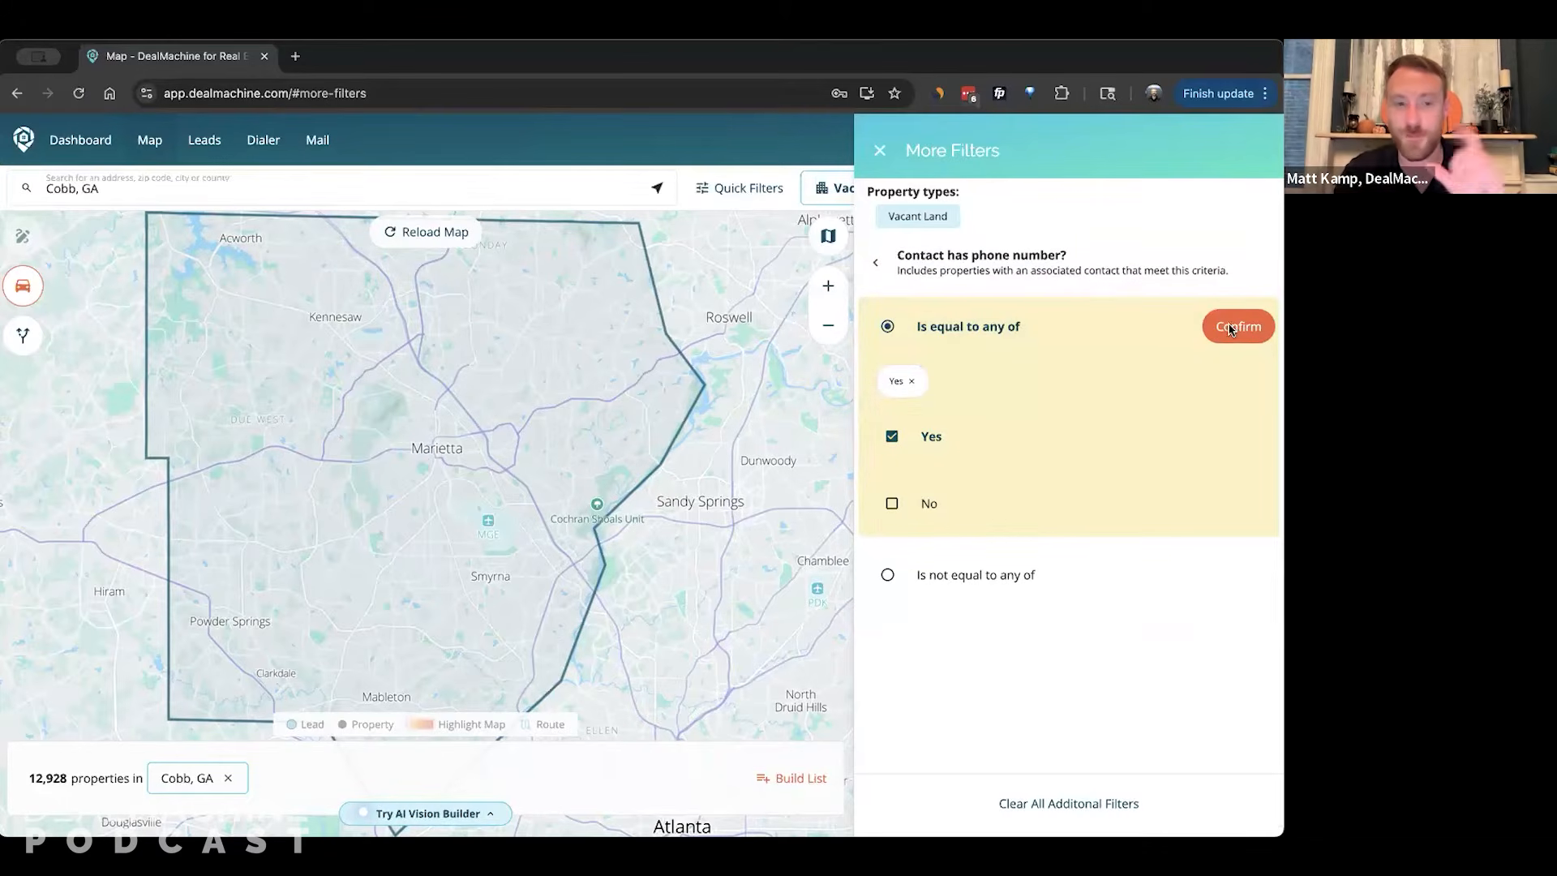
click(1230, 328)
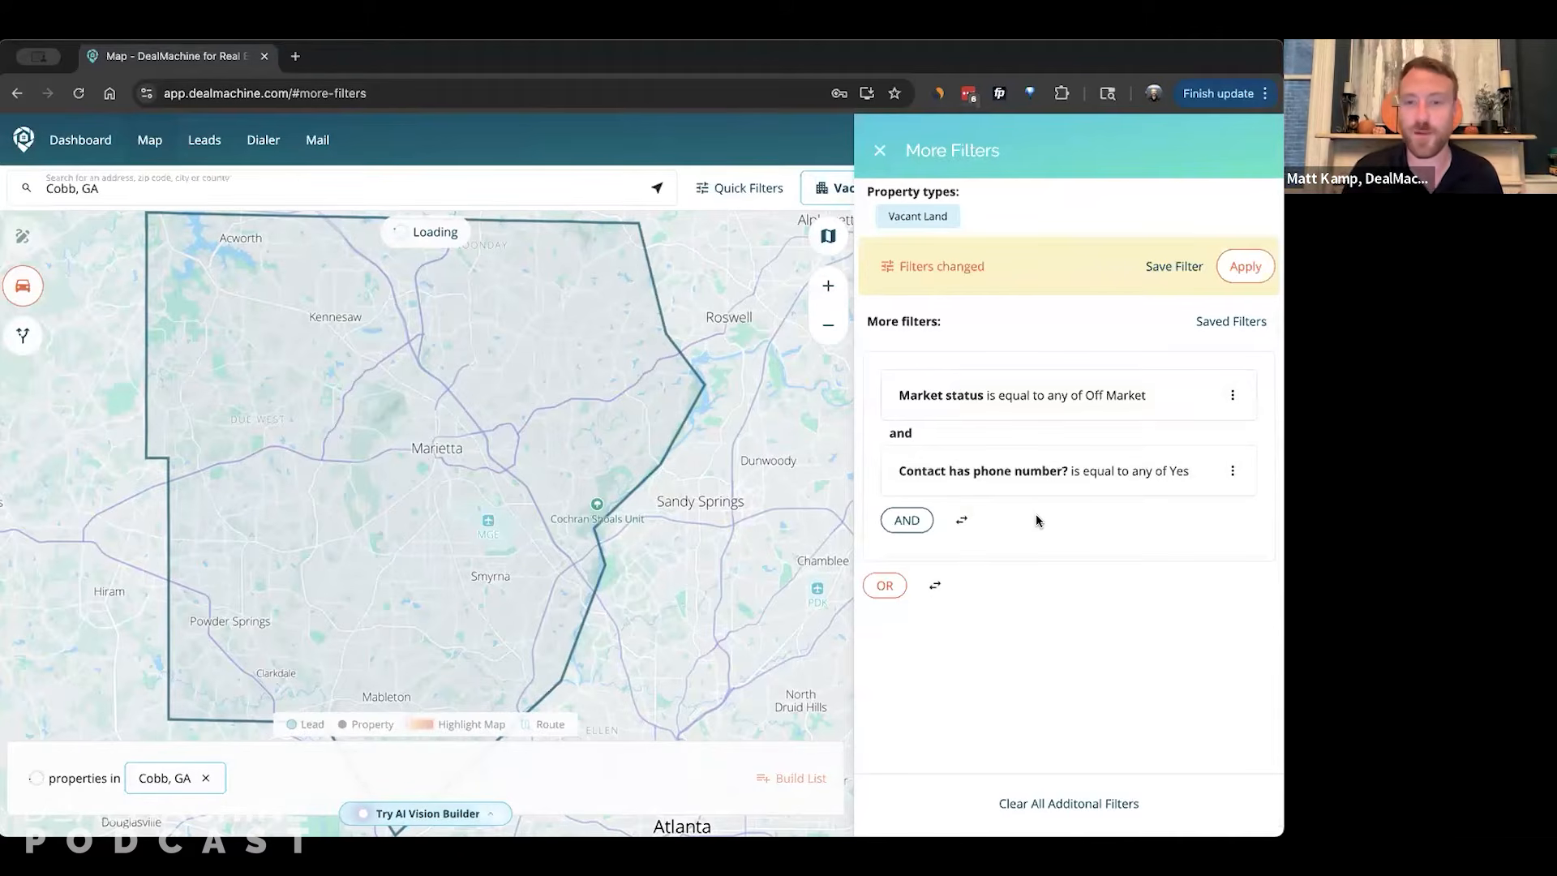
Add another AND condition requiring "Contact is likely the property owner?" to equal Yes.
click(929, 523)
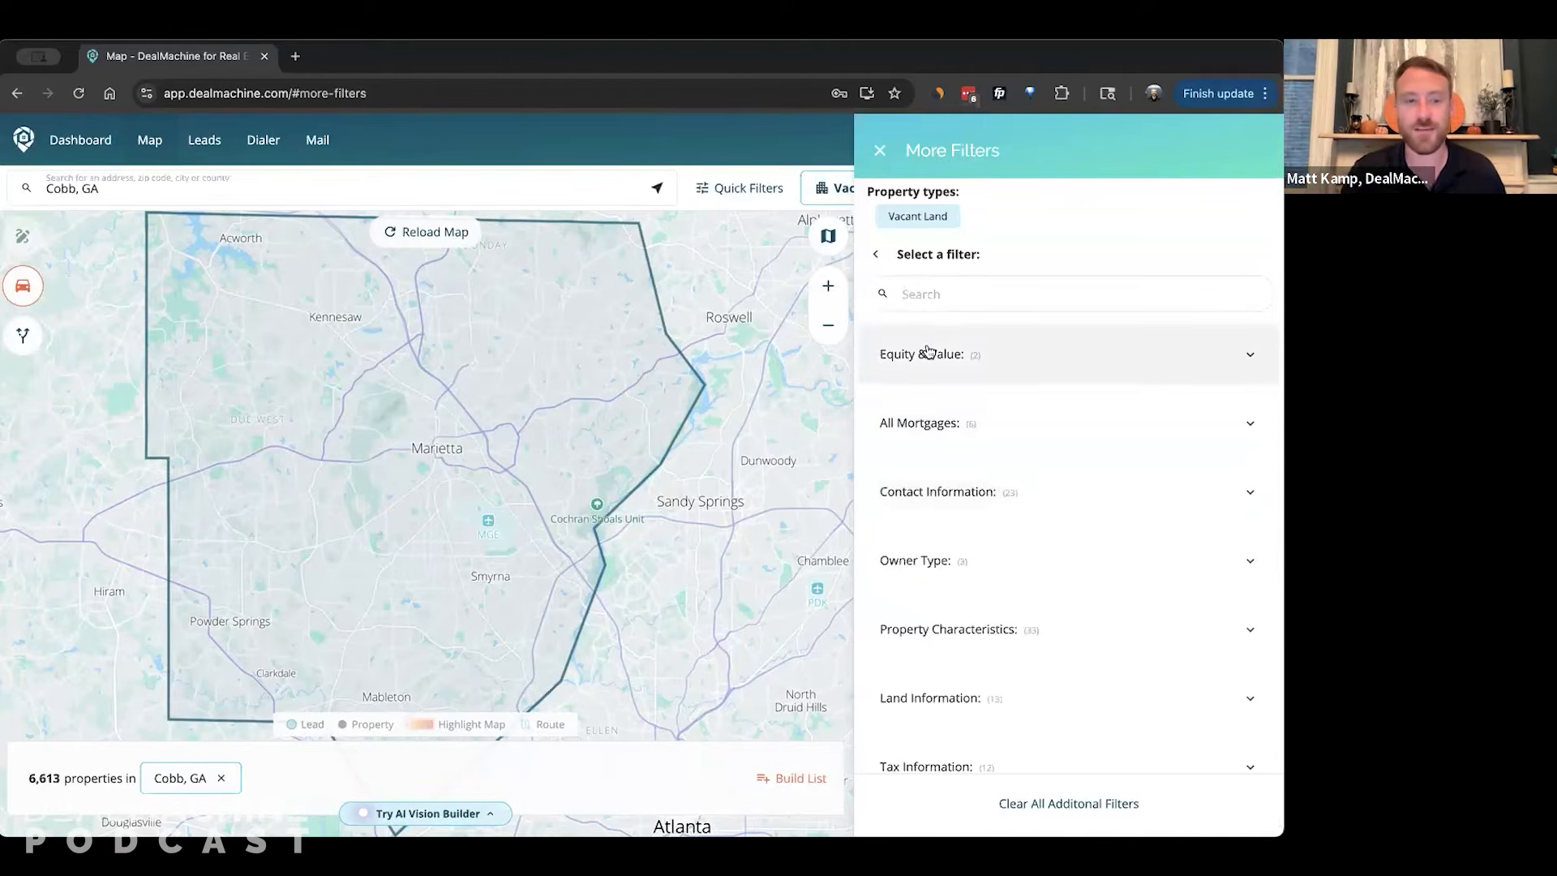
text(contac)
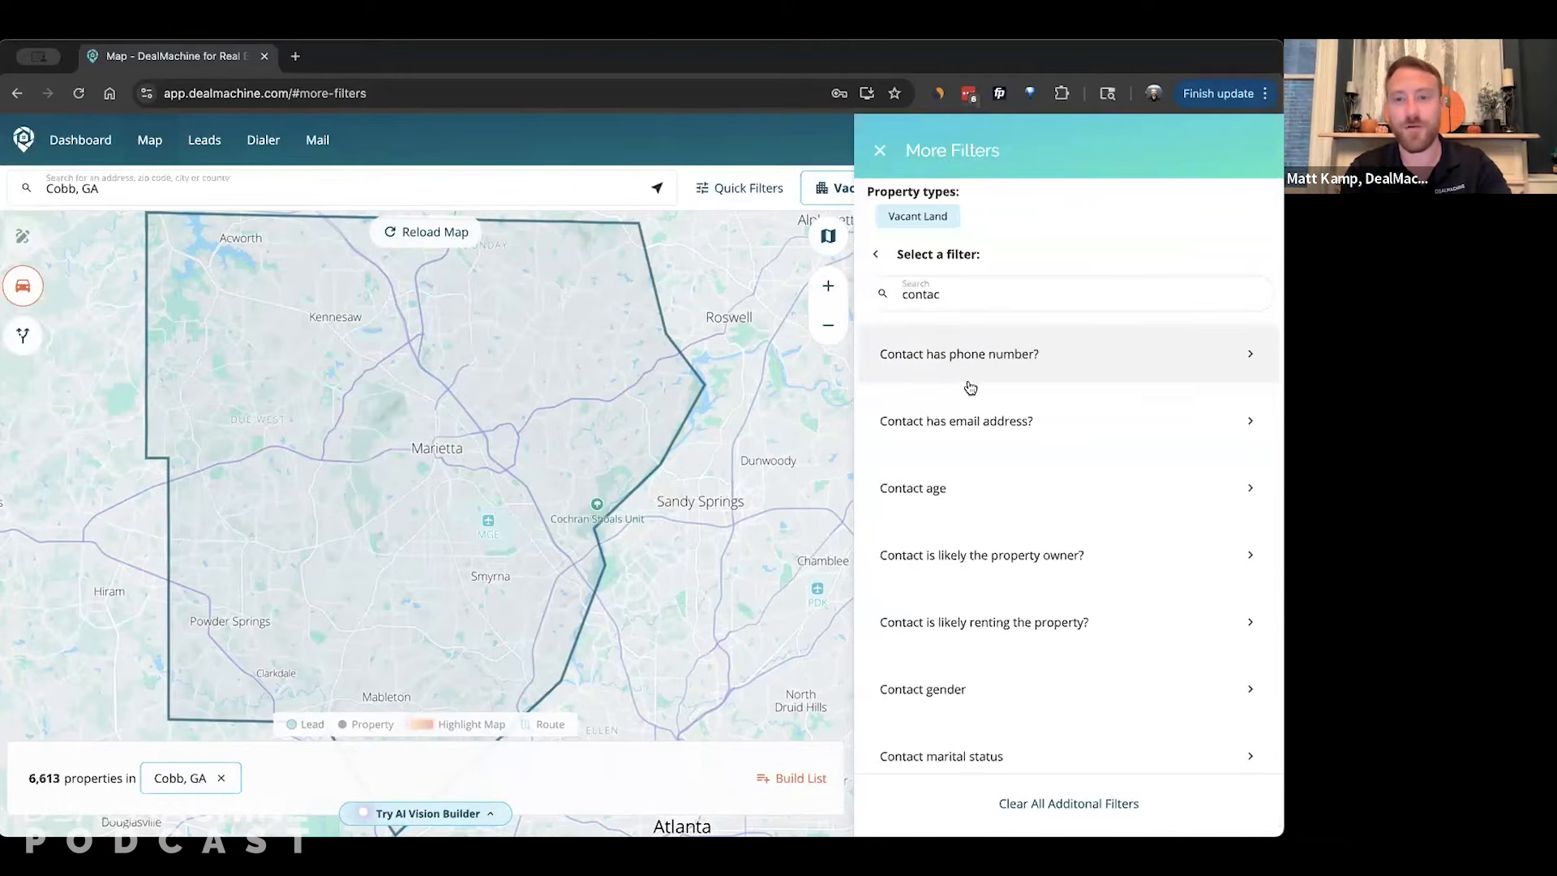
click(1019, 552)
click(930, 405)
click(1238, 326)
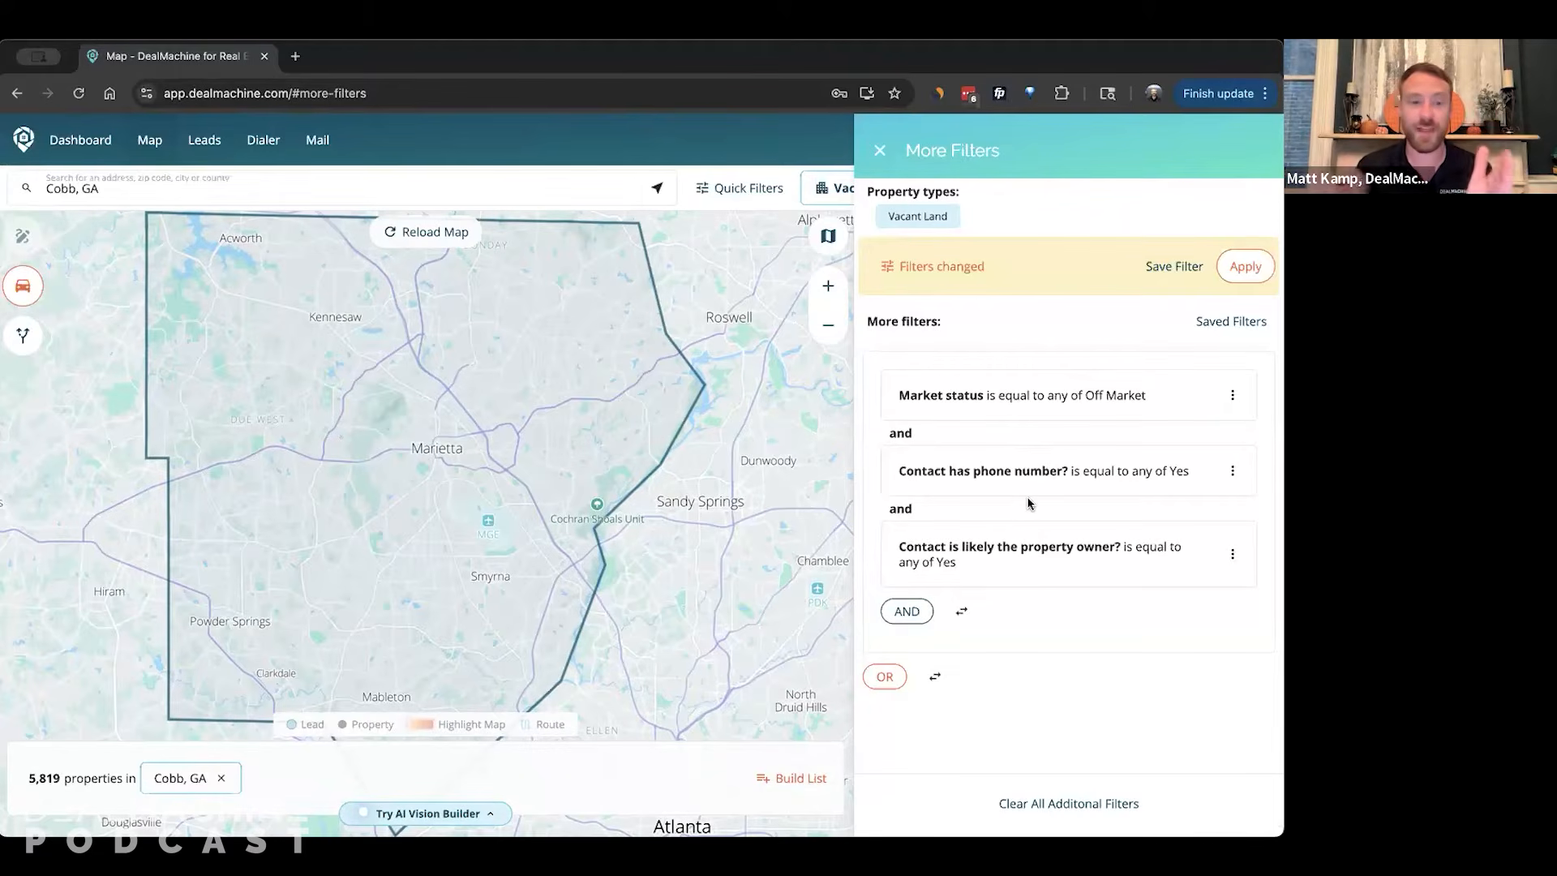
drag(892, 468, 1028, 562)
click(1028, 570)
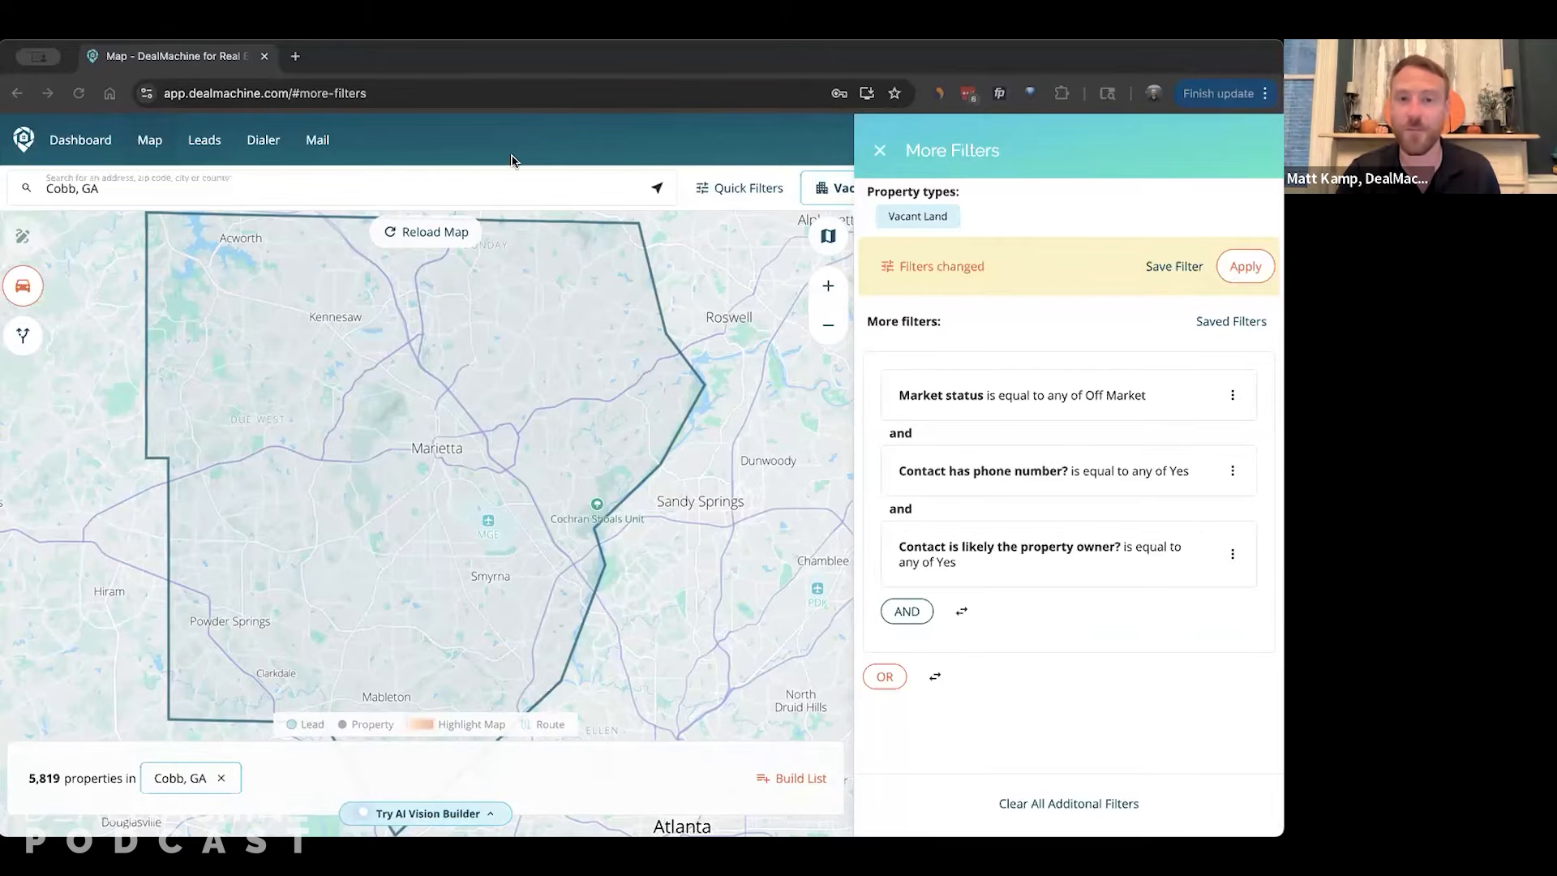
Start another AND condition and search the available filters for "lot" and "zon", clearing the search at the end.
click(909, 611)
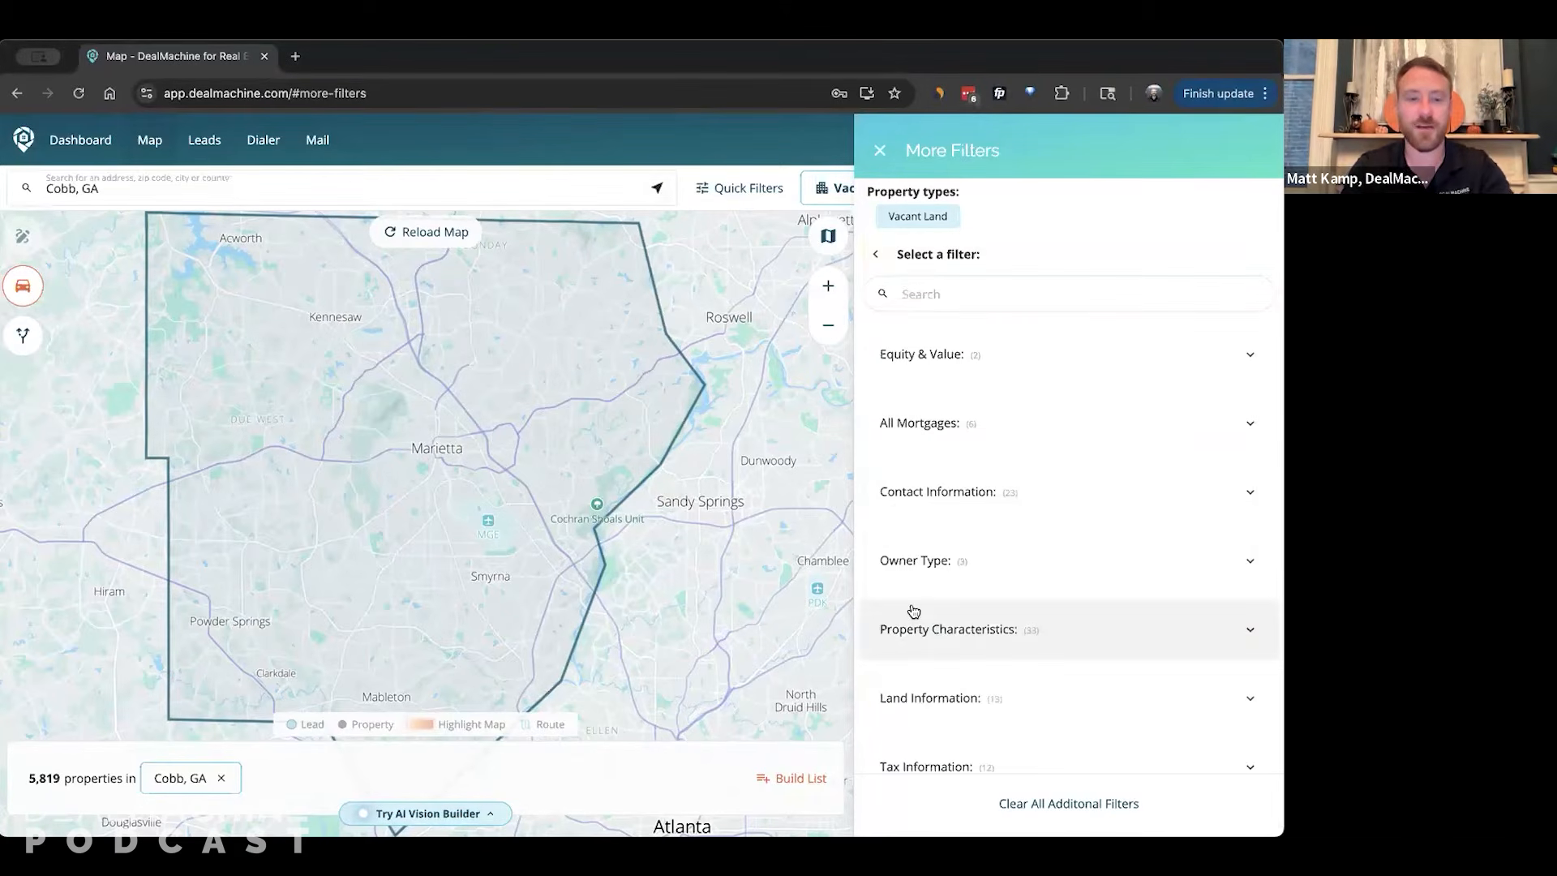
text(lot)
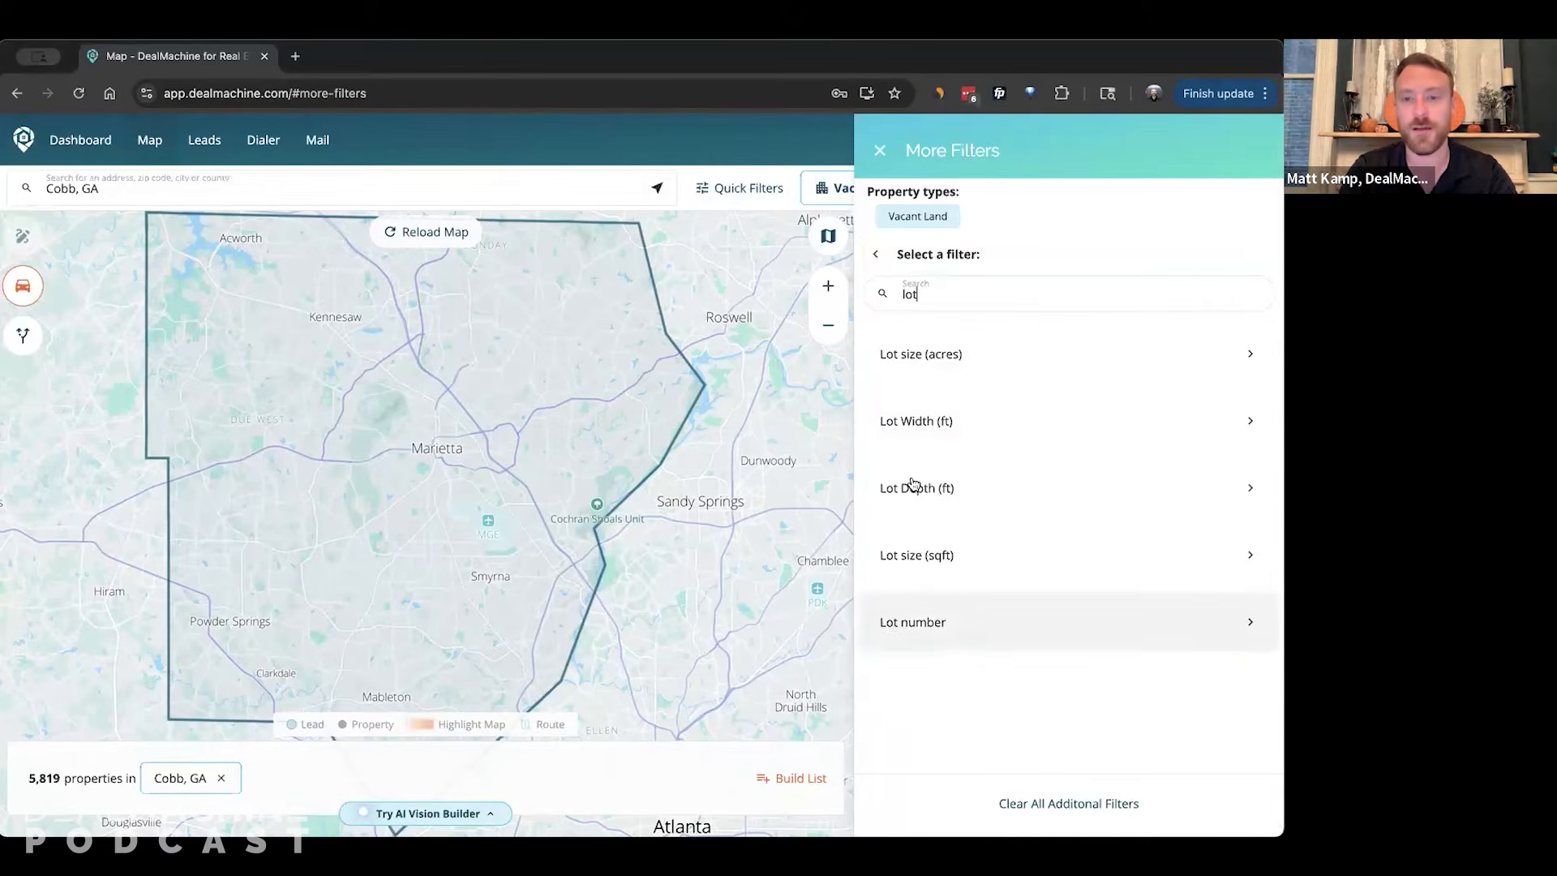
double_click(910, 293)
key(BackSpace)
text(zon)
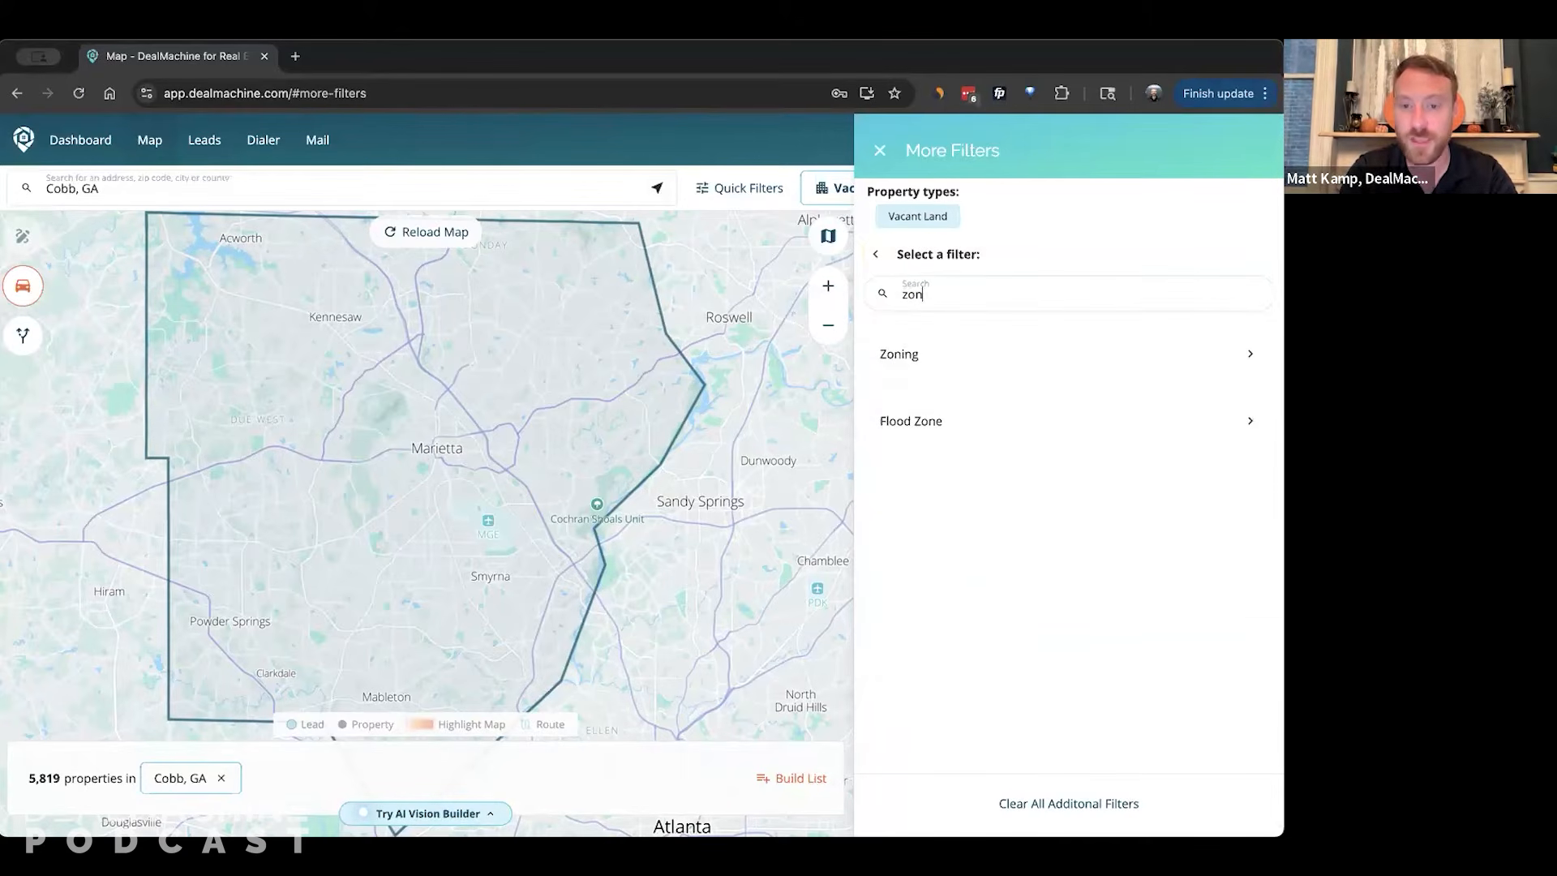
key(BackSpace)
key(BackSpace)
key(BackSpace)
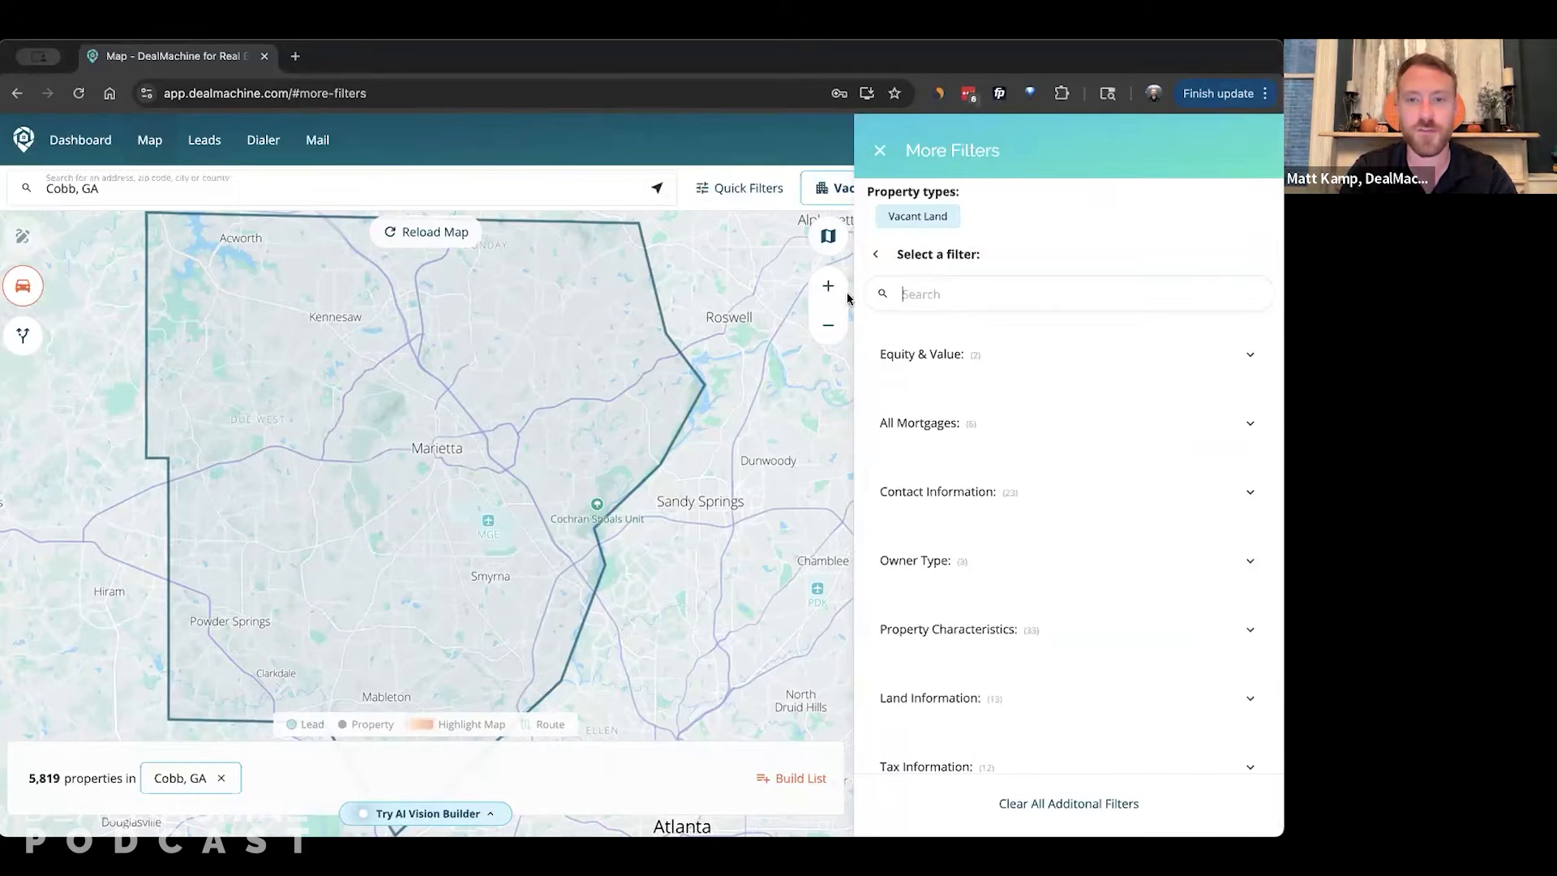
Examine the available Land Information filters, close the filter selection and view the price range options.
scroll(1018, 631, down, 1)
click(1018, 631)
scroll(1083, 685, down, 5)
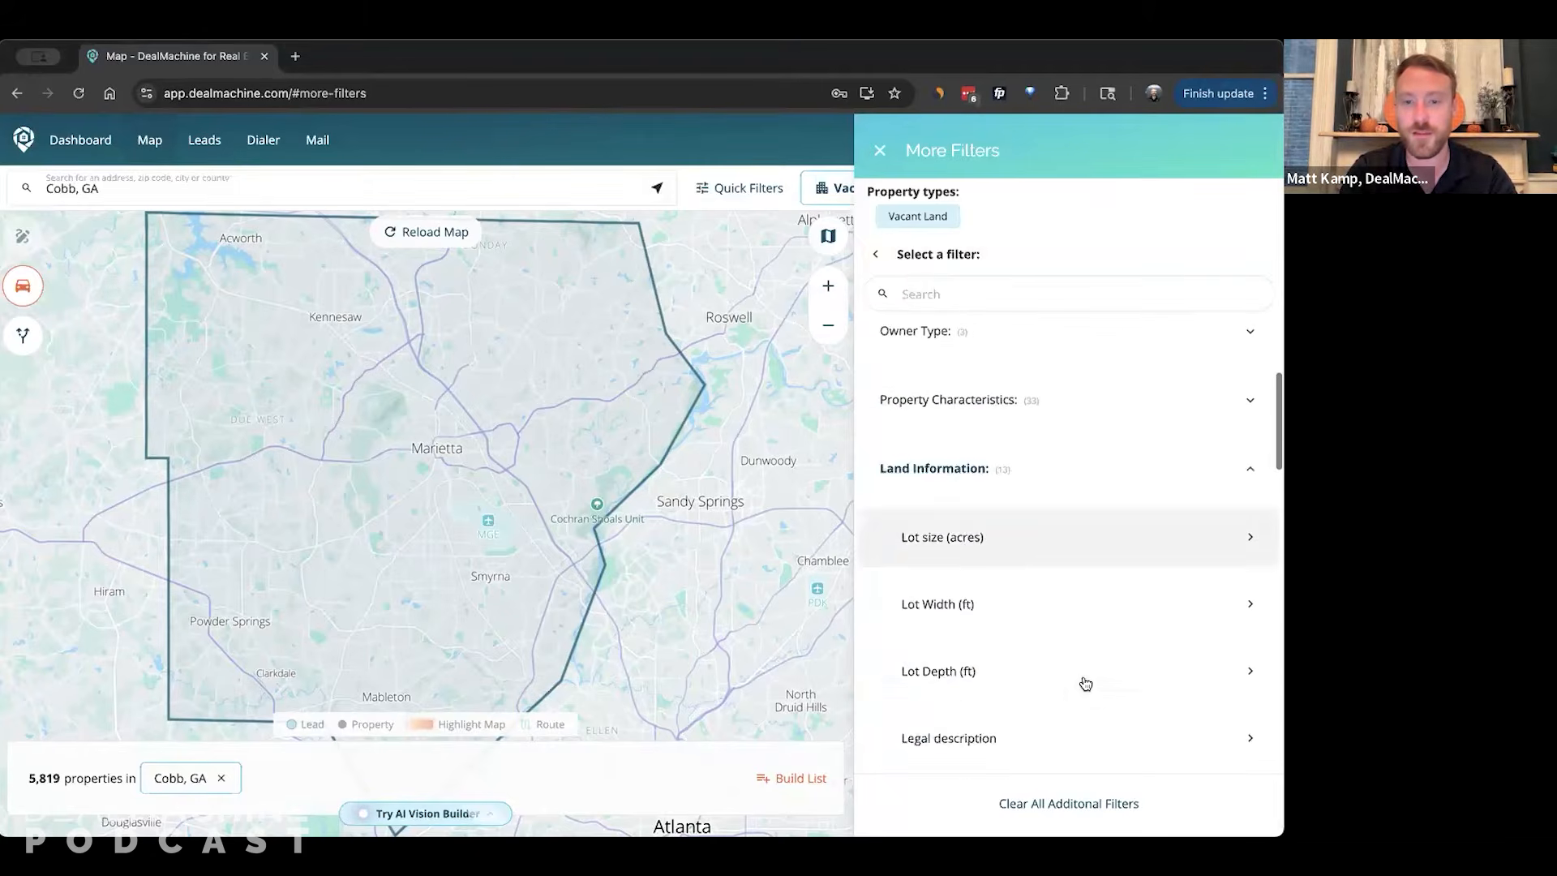
scroll(1029, 535, down, 4)
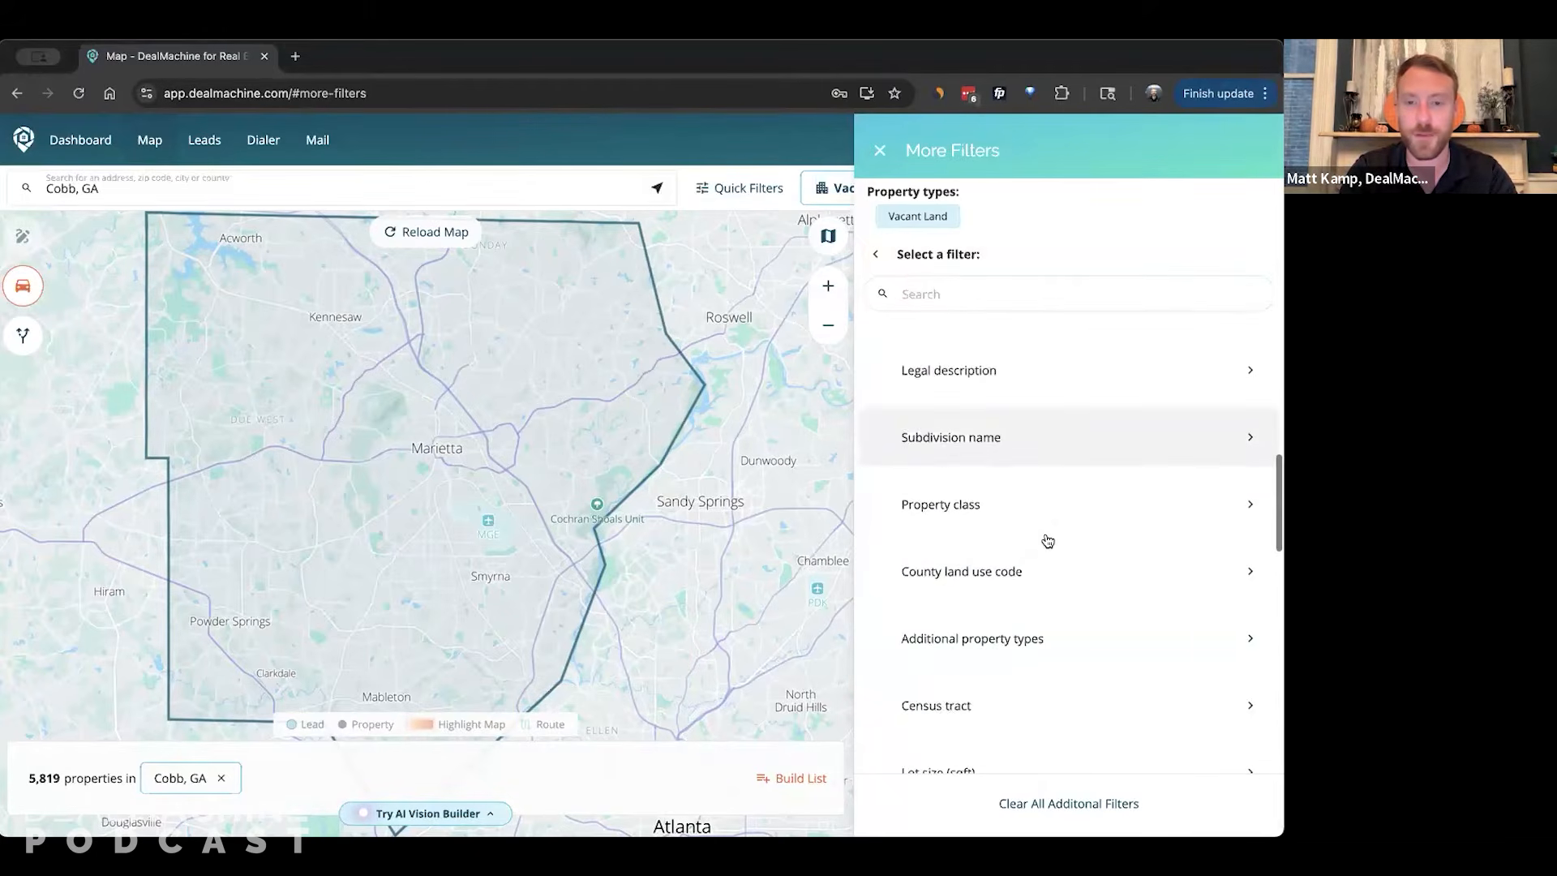
scroll(1047, 541, down, 2)
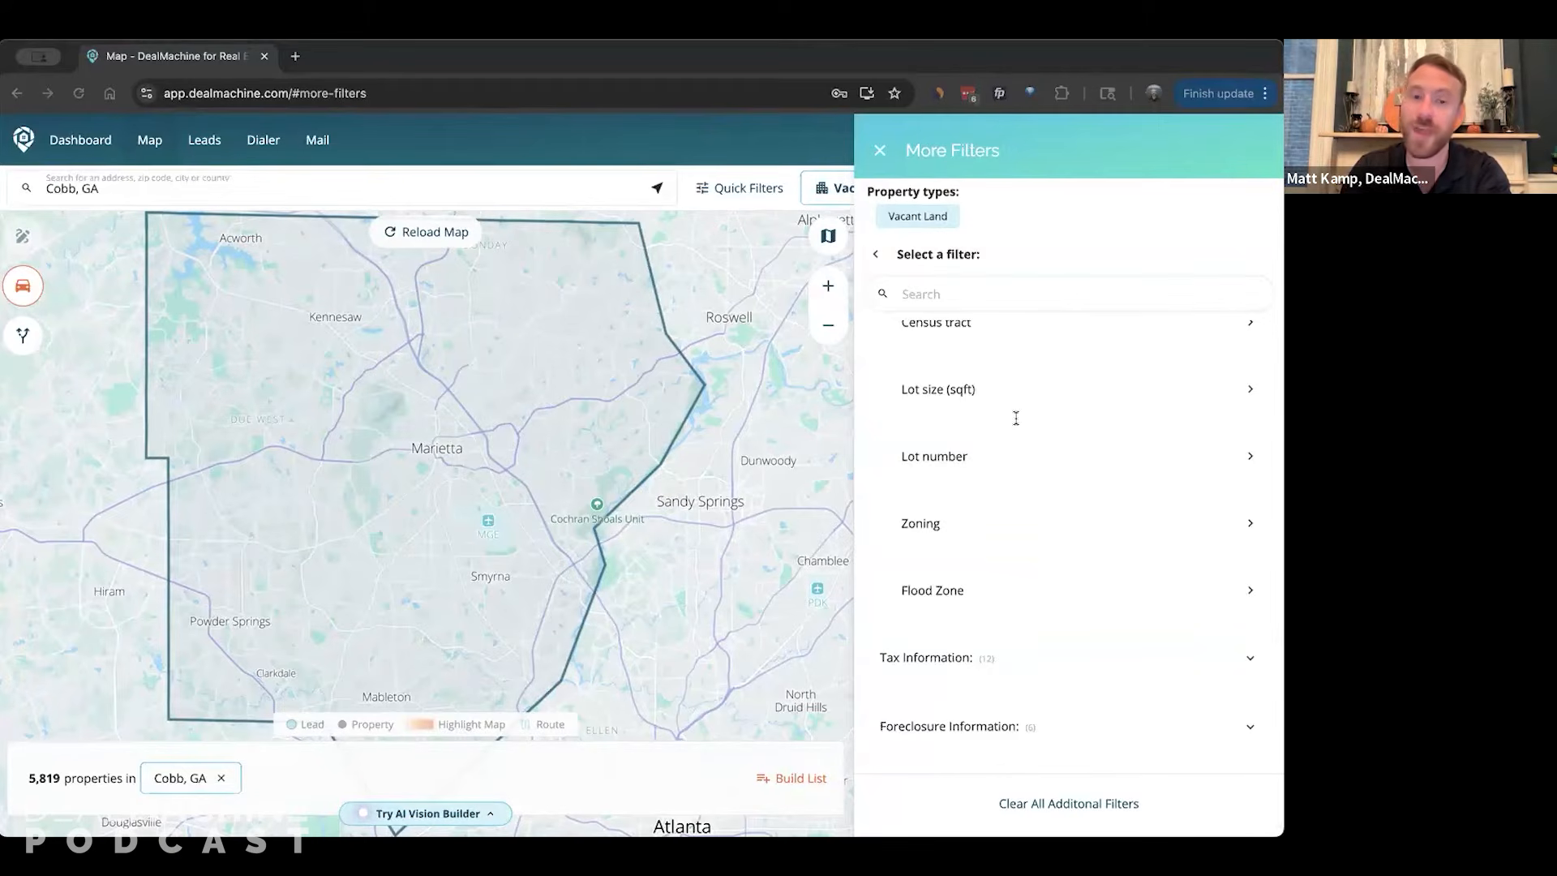
click(875, 148)
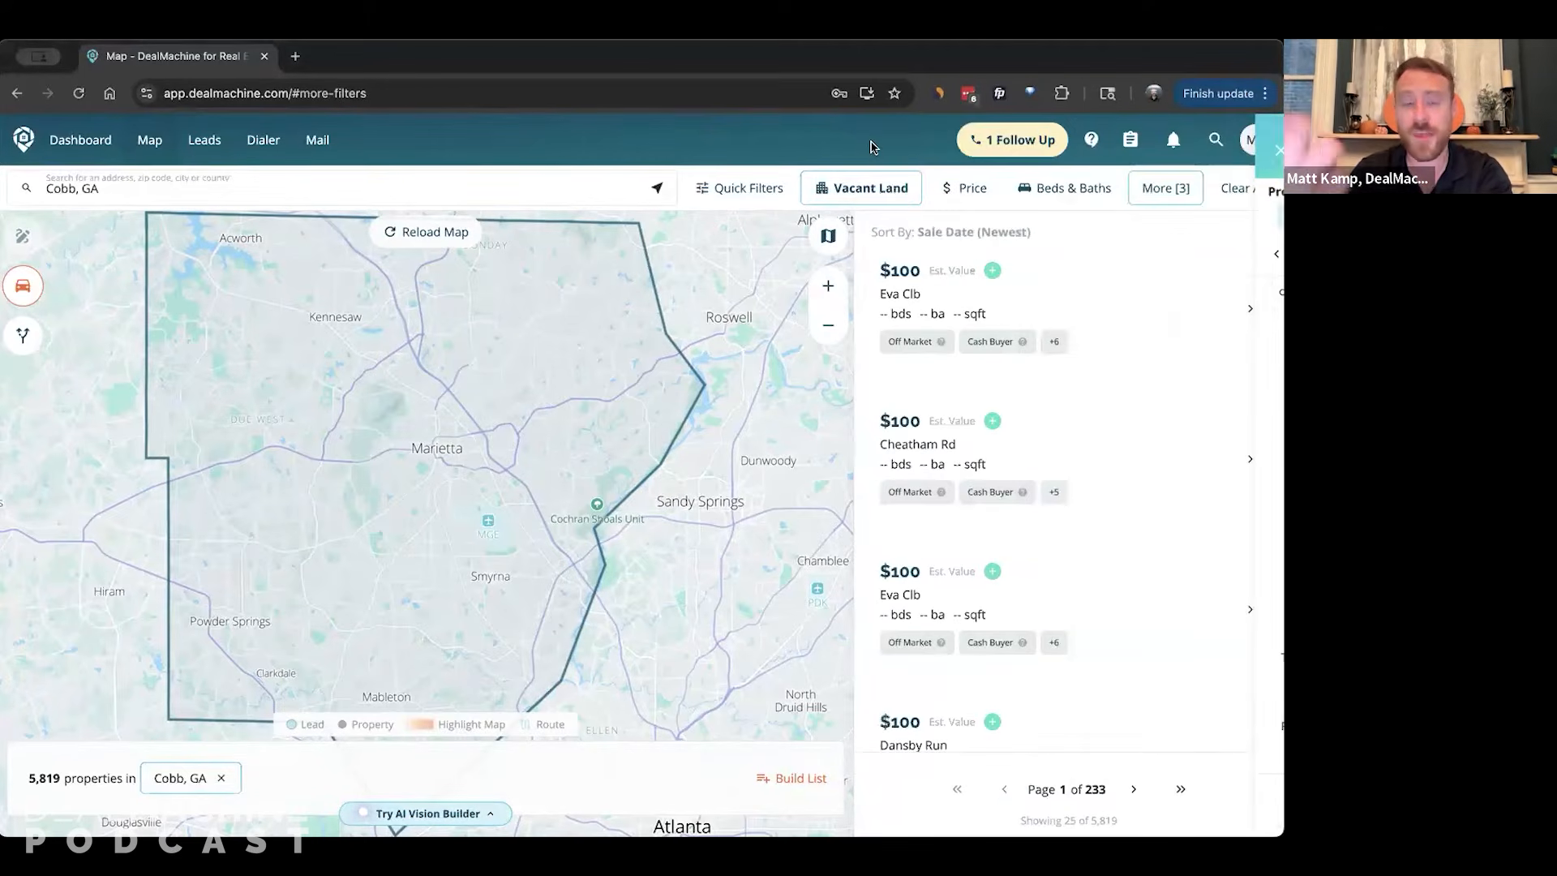
click(956, 192)
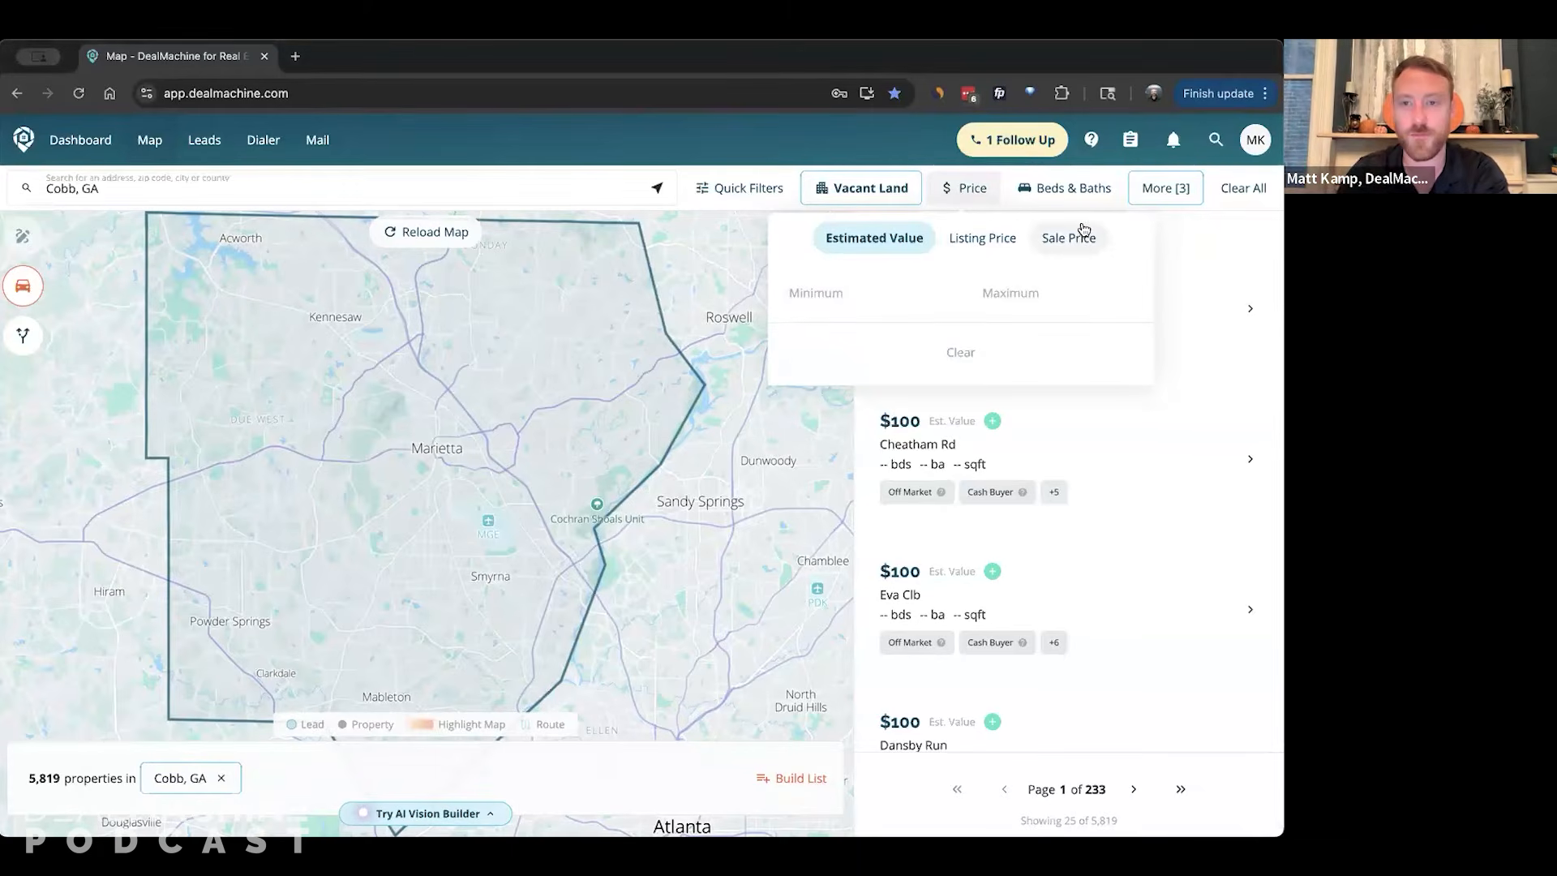
Start another AND condition and search the available filters for "year b" and "sqft".
click(1138, 193)
click(907, 612)
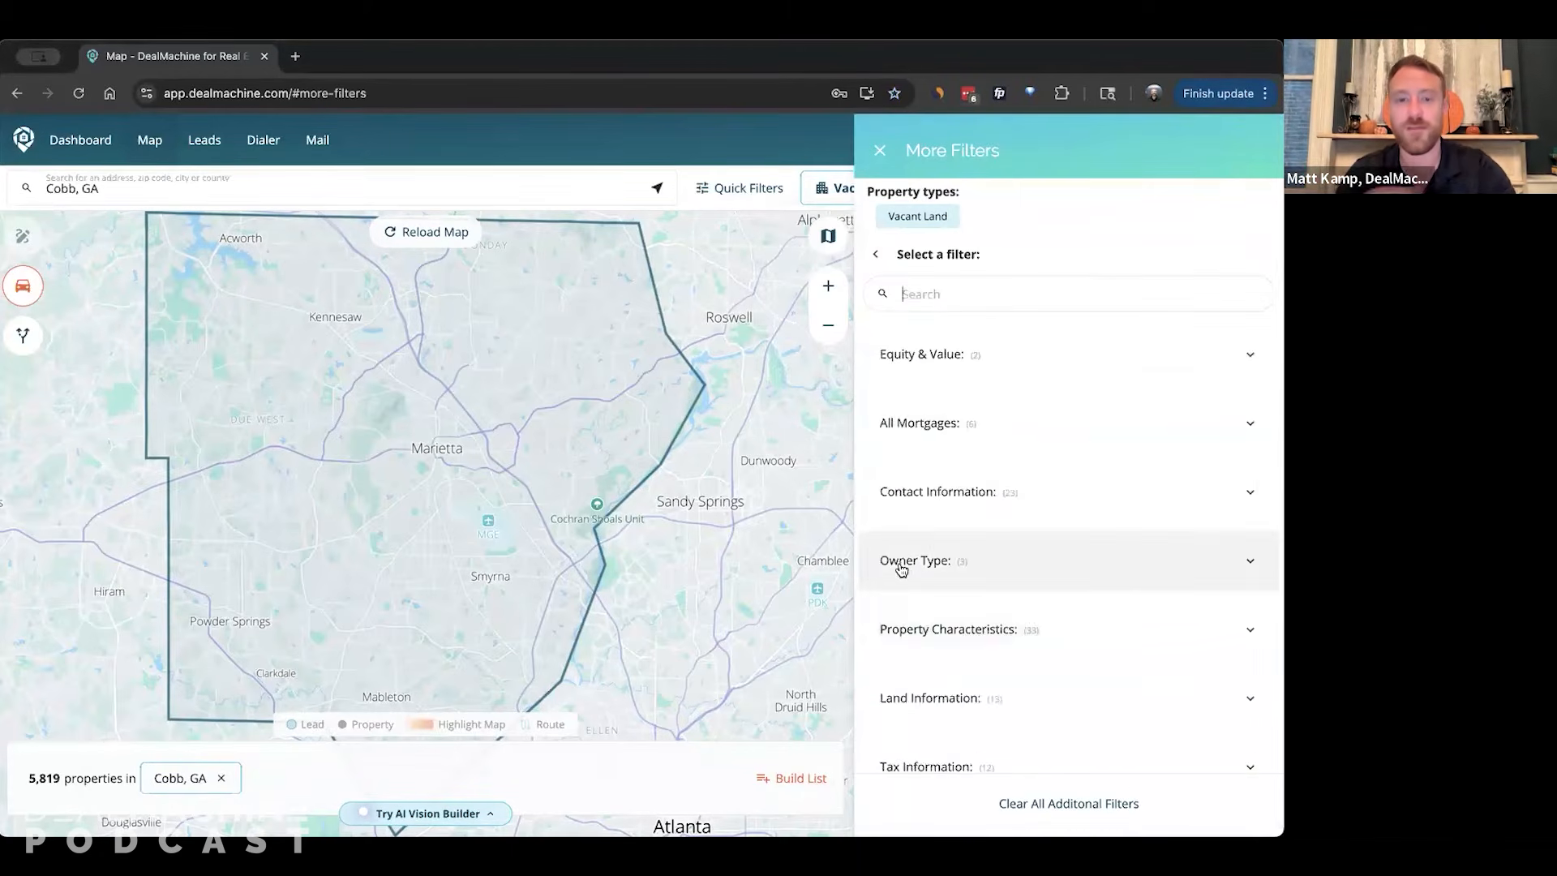
text(year b)
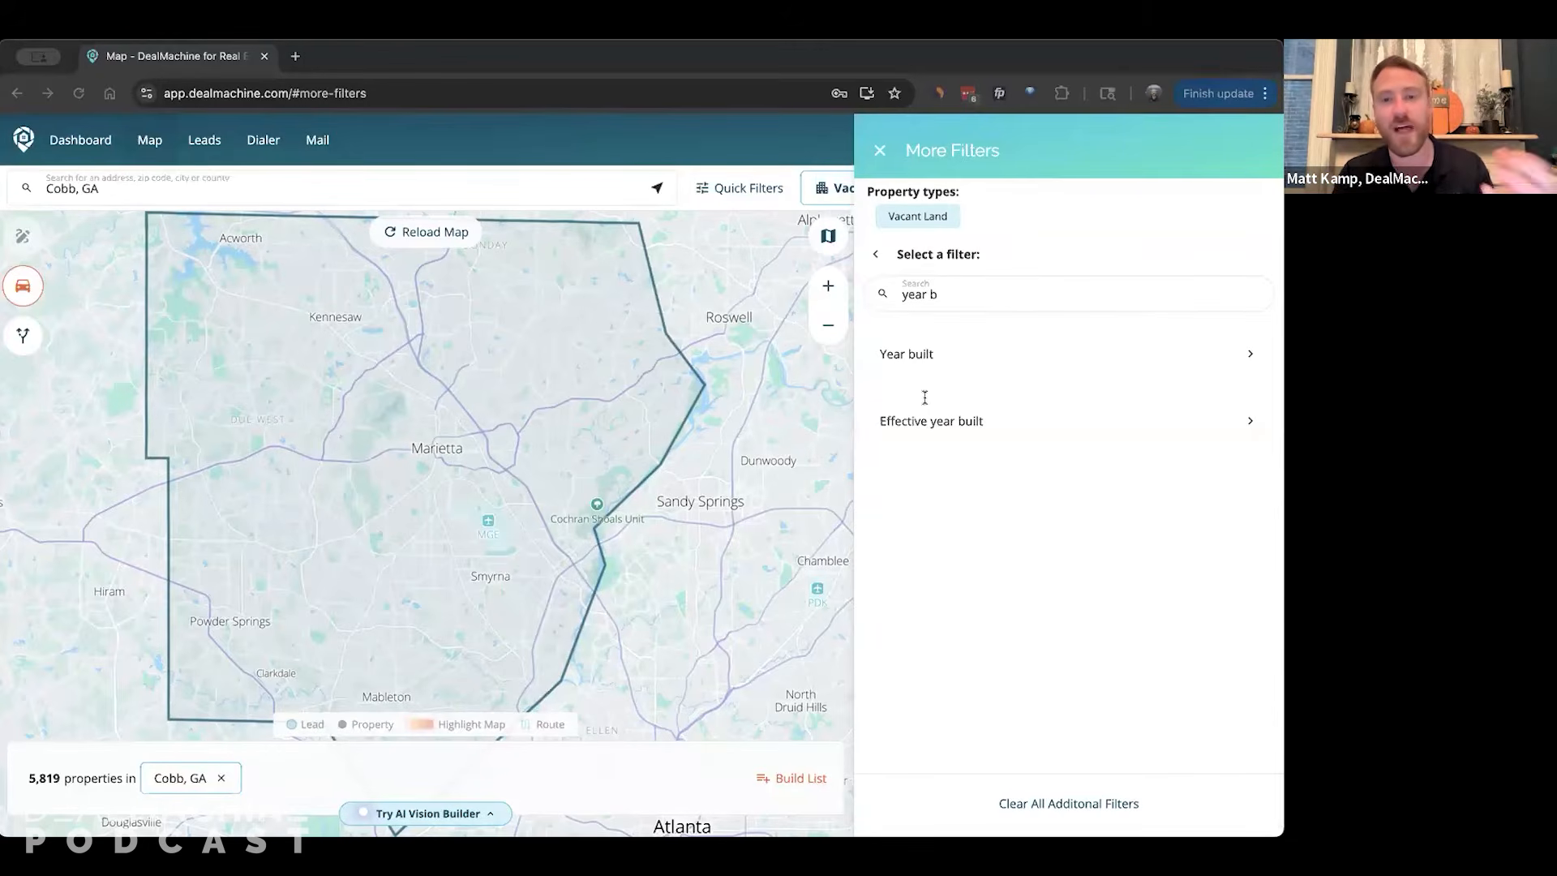
triple_click(930, 300)
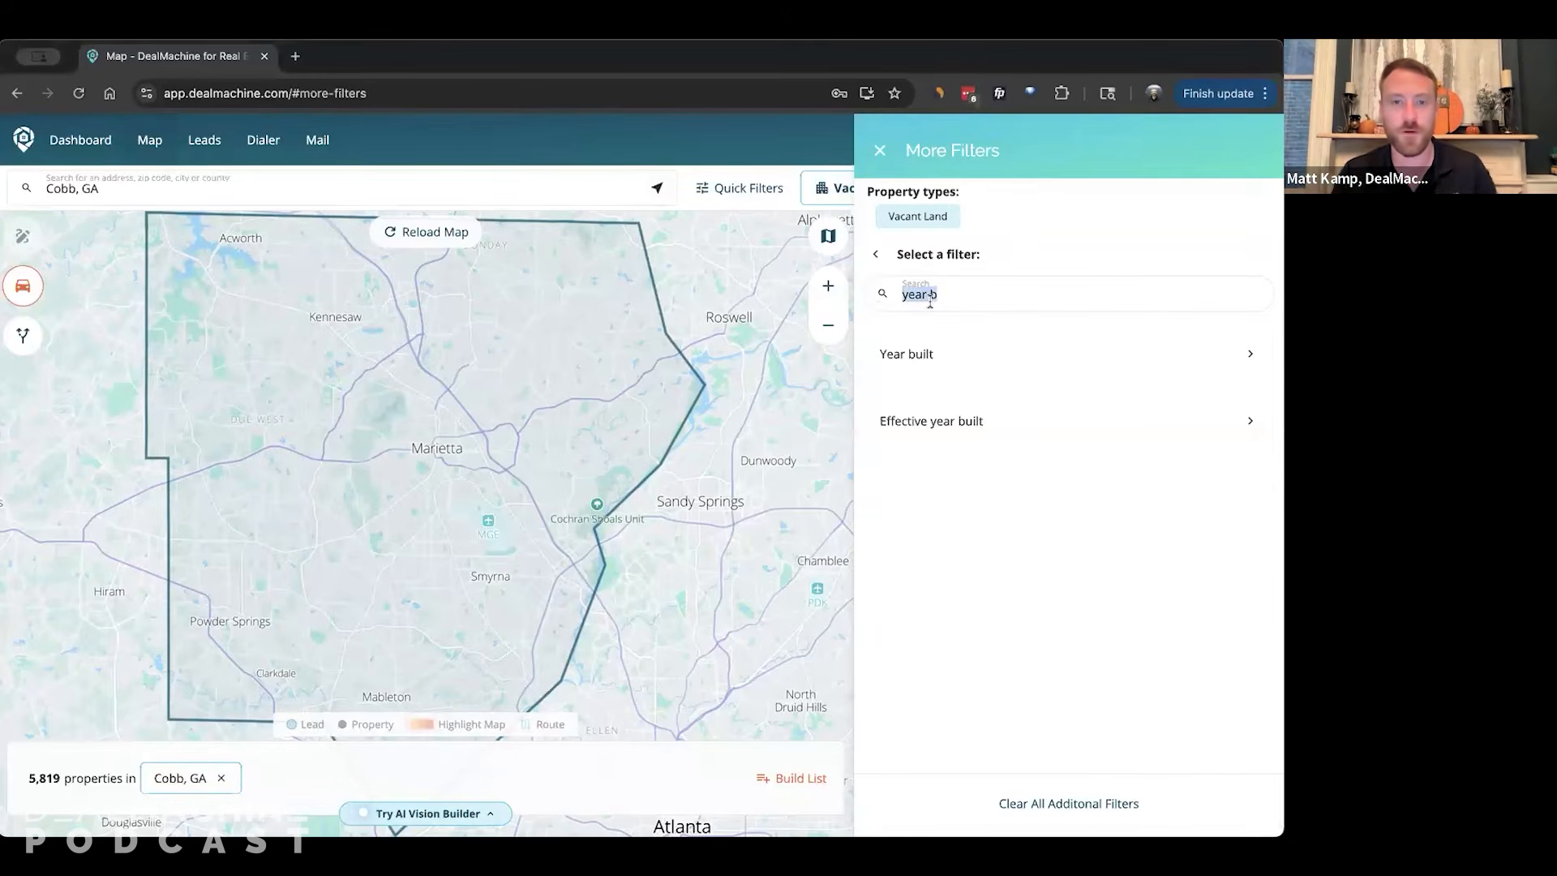
text(sqft)
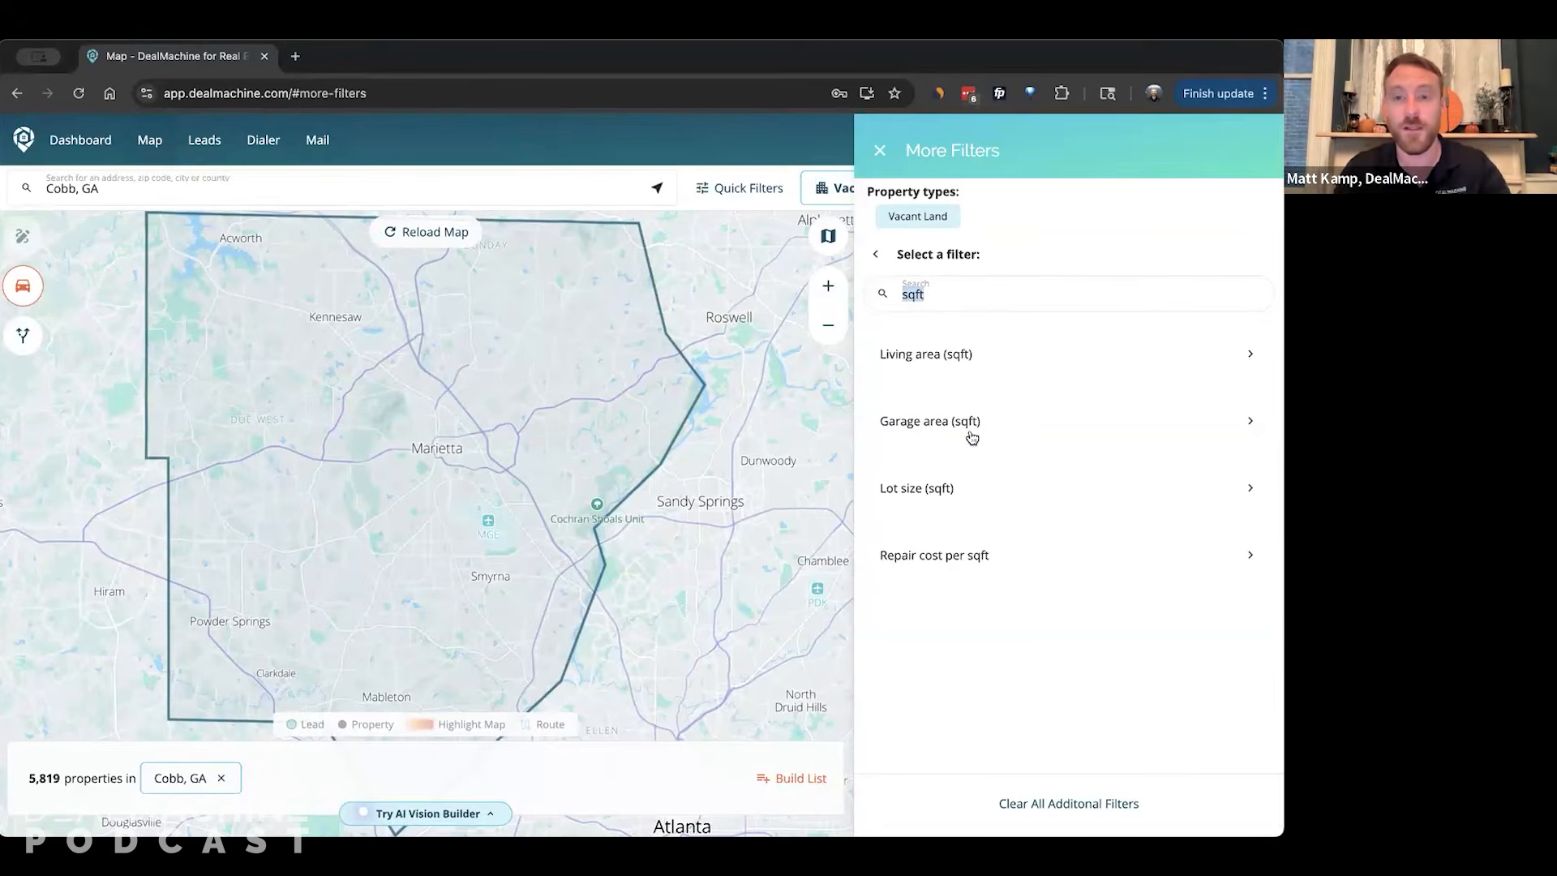
Examine the comparison options of the Lot size (sqft) filter and return to the filter selection.
click(945, 498)
scroll(960, 527, down, 5)
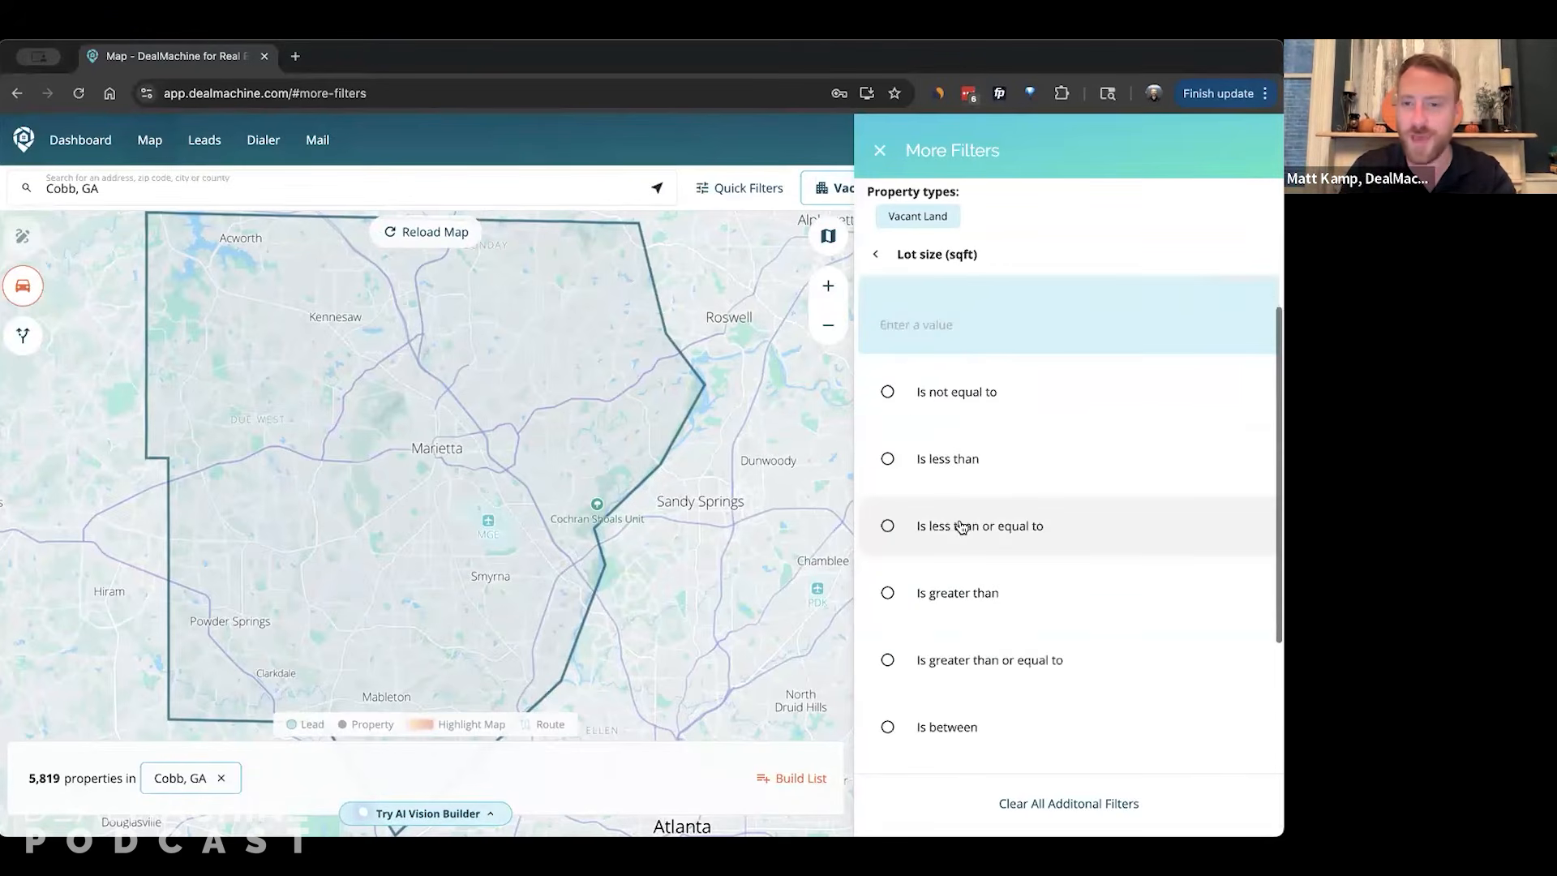
scroll(993, 606, up, 5)
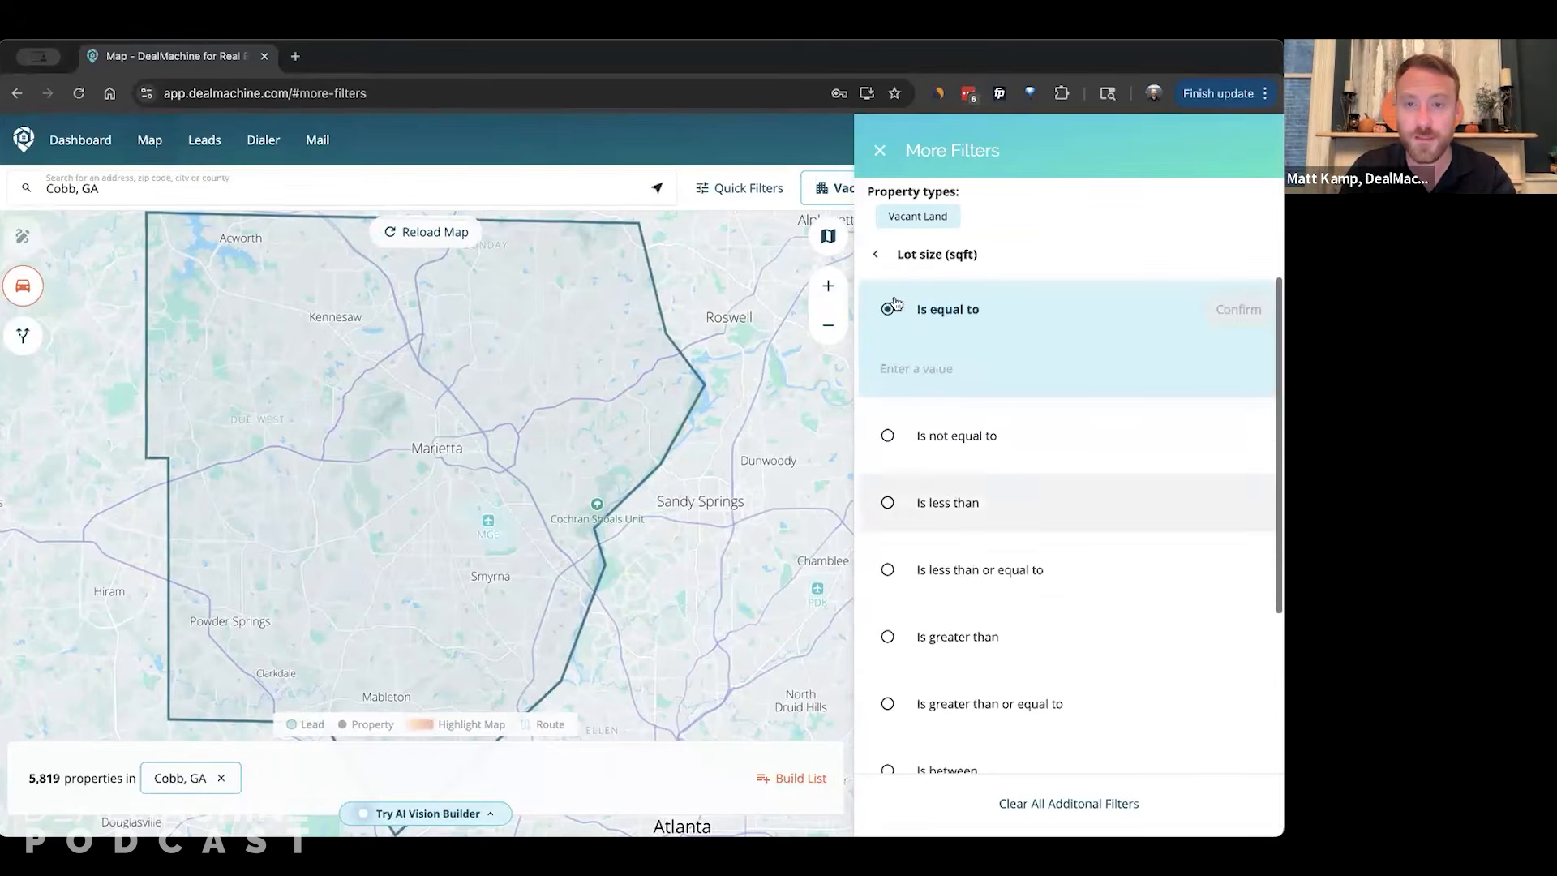
click(875, 254)
Find the Lot size (acres) filter and add it as a condition greater than or equal to .5.
click(926, 294)
text(acre)
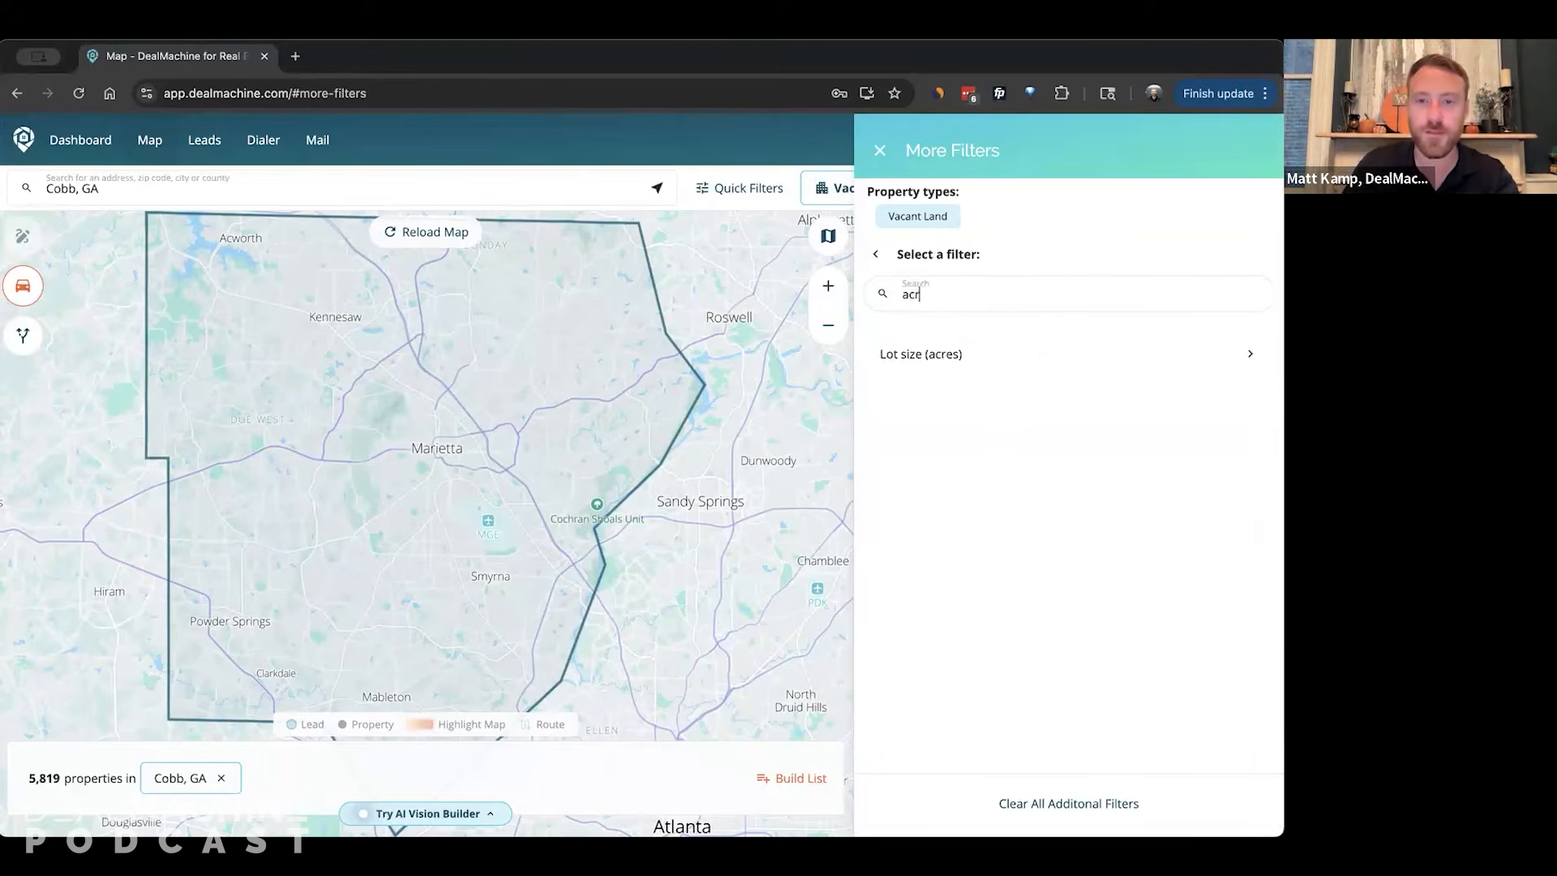
click(927, 351)
scroll(1014, 584, down, 1)
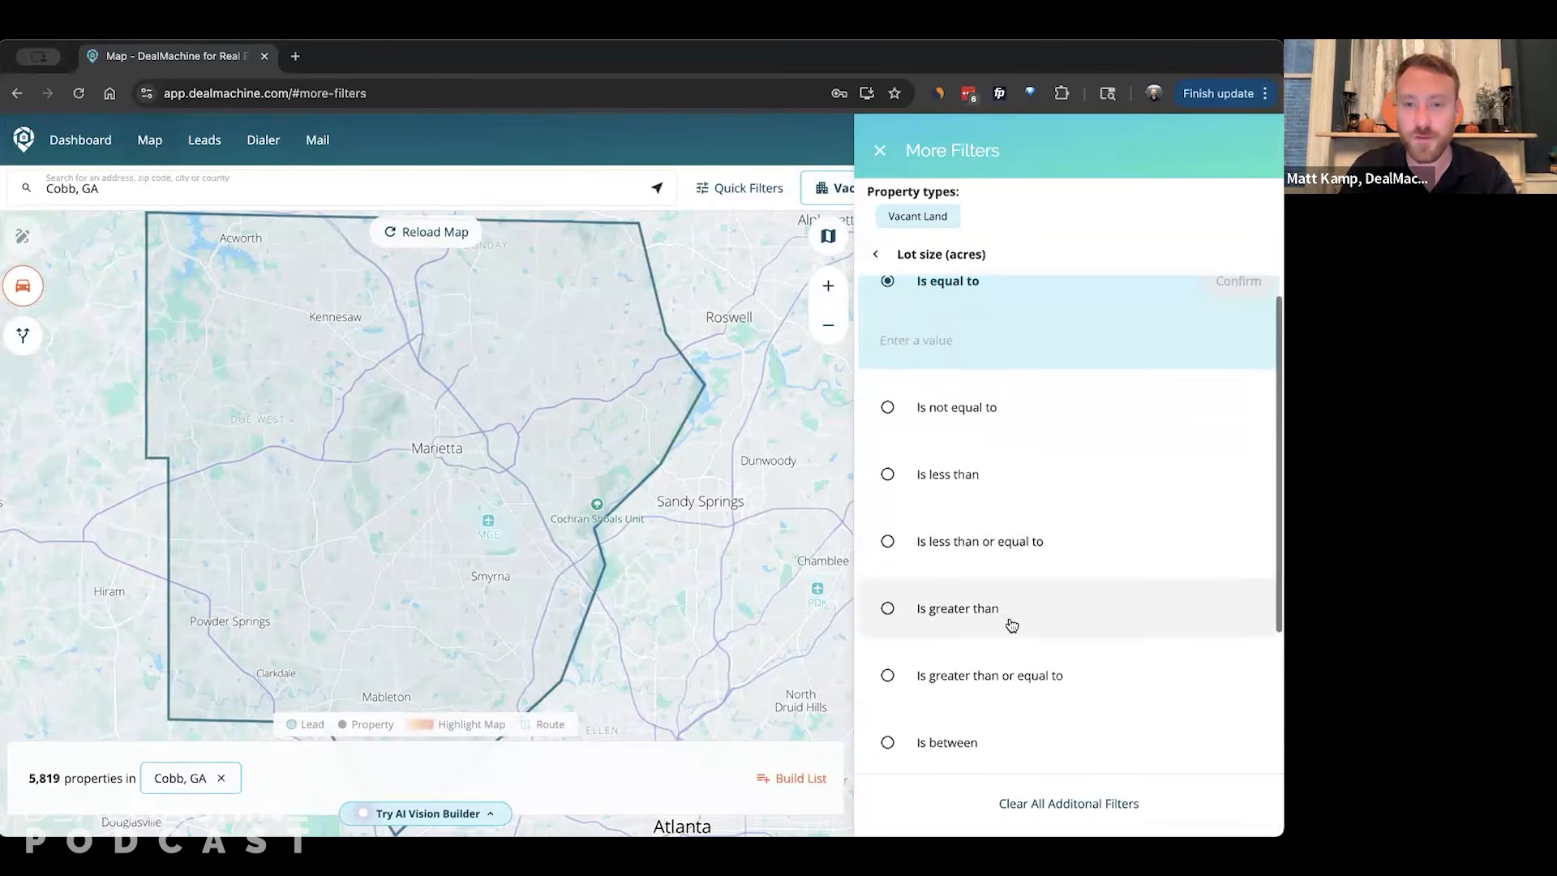
click(1008, 659)
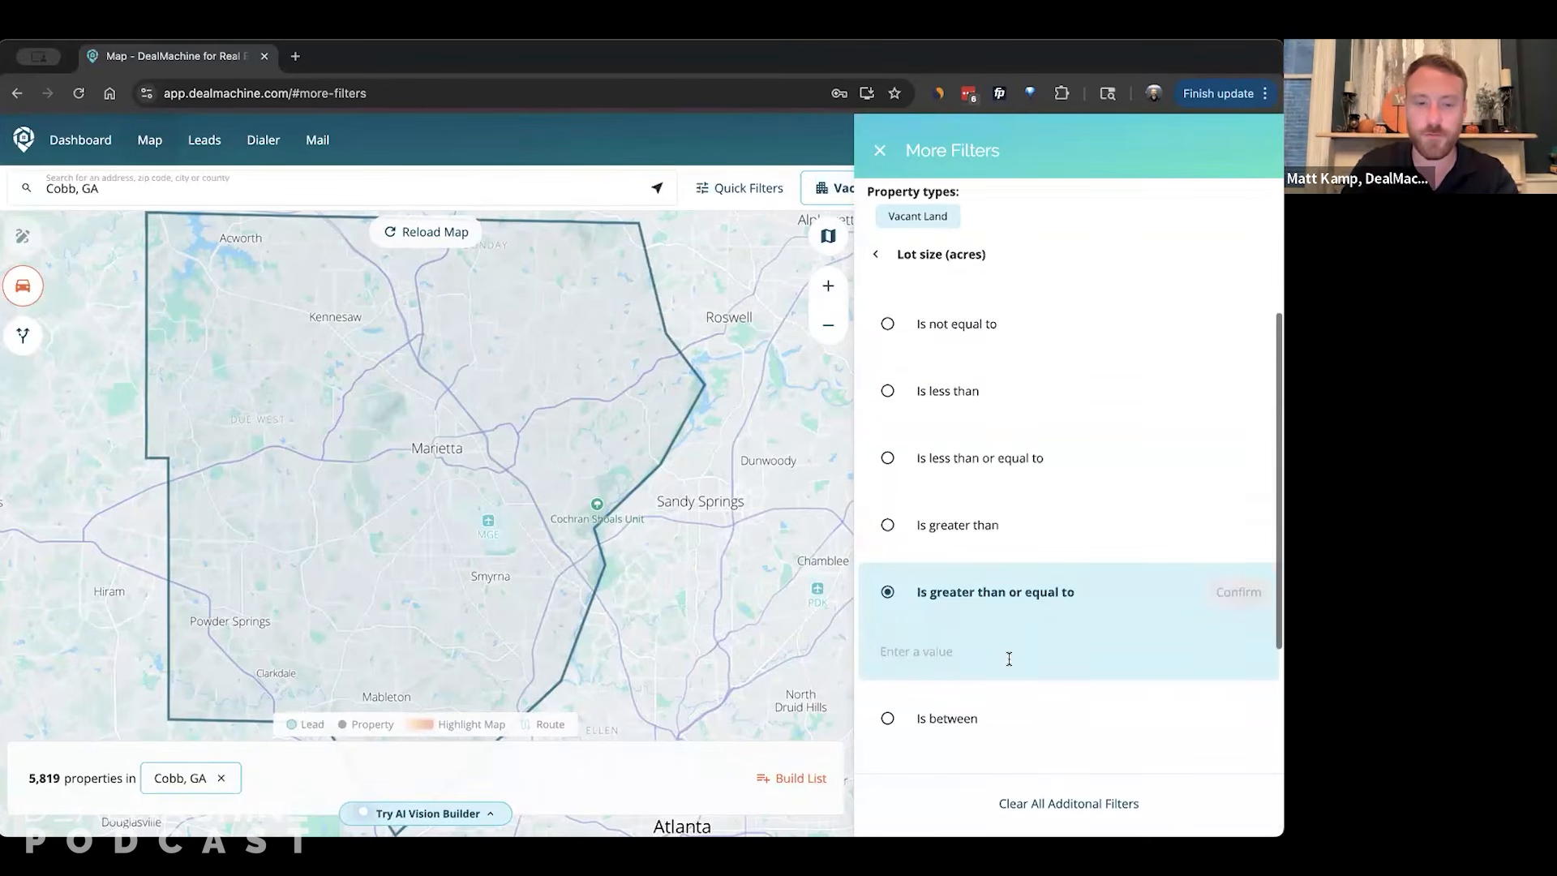
text(.5)
click(1237, 590)
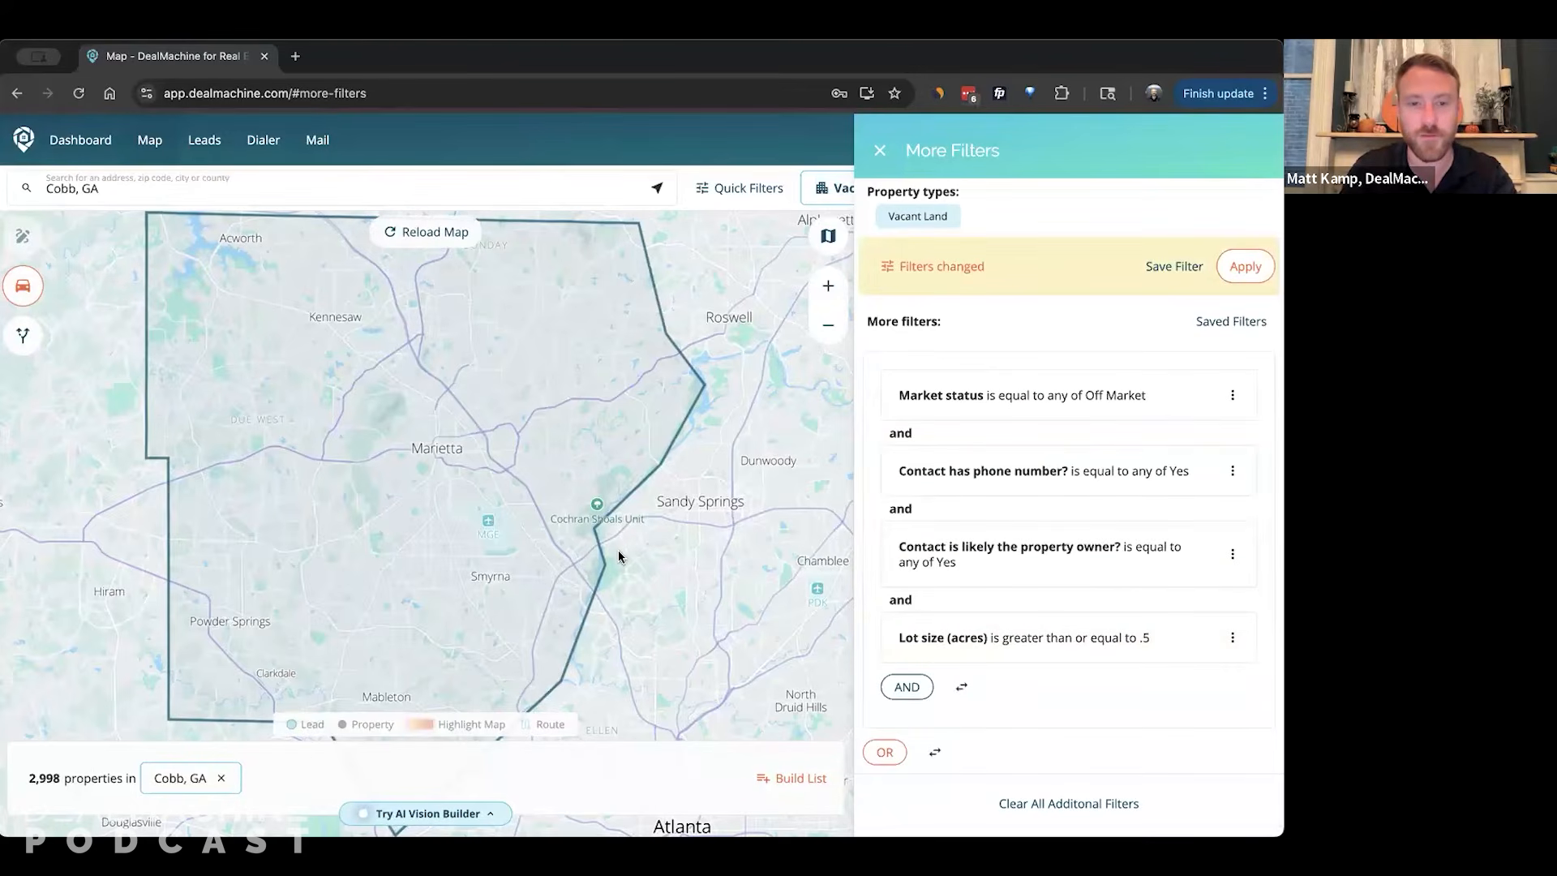
scroll(1028, 621, down, 1)
triple_click(1033, 631)
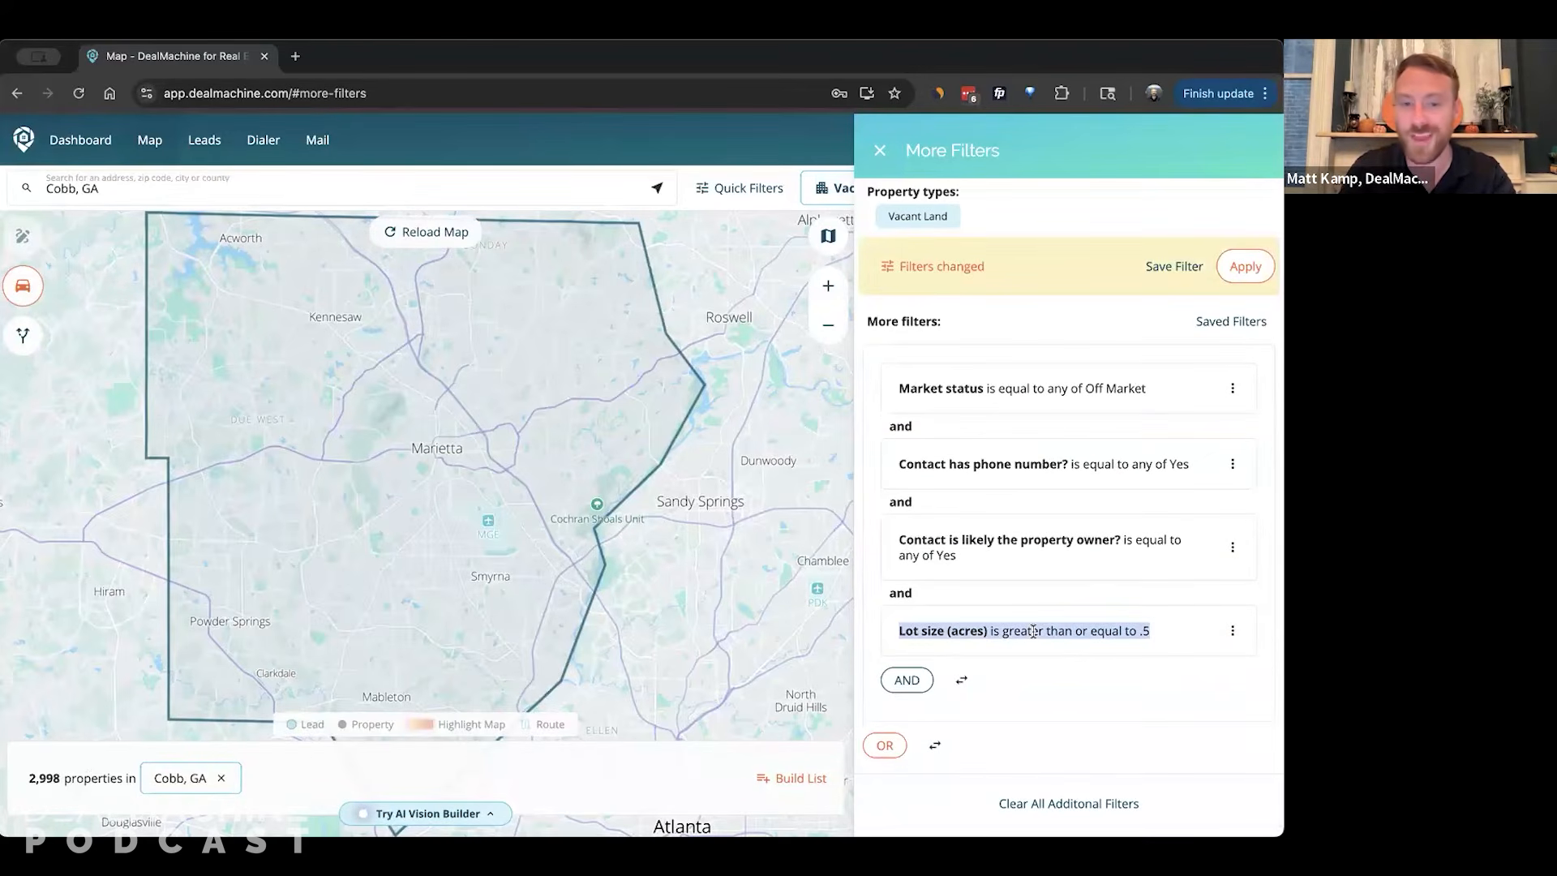
click(1032, 631)
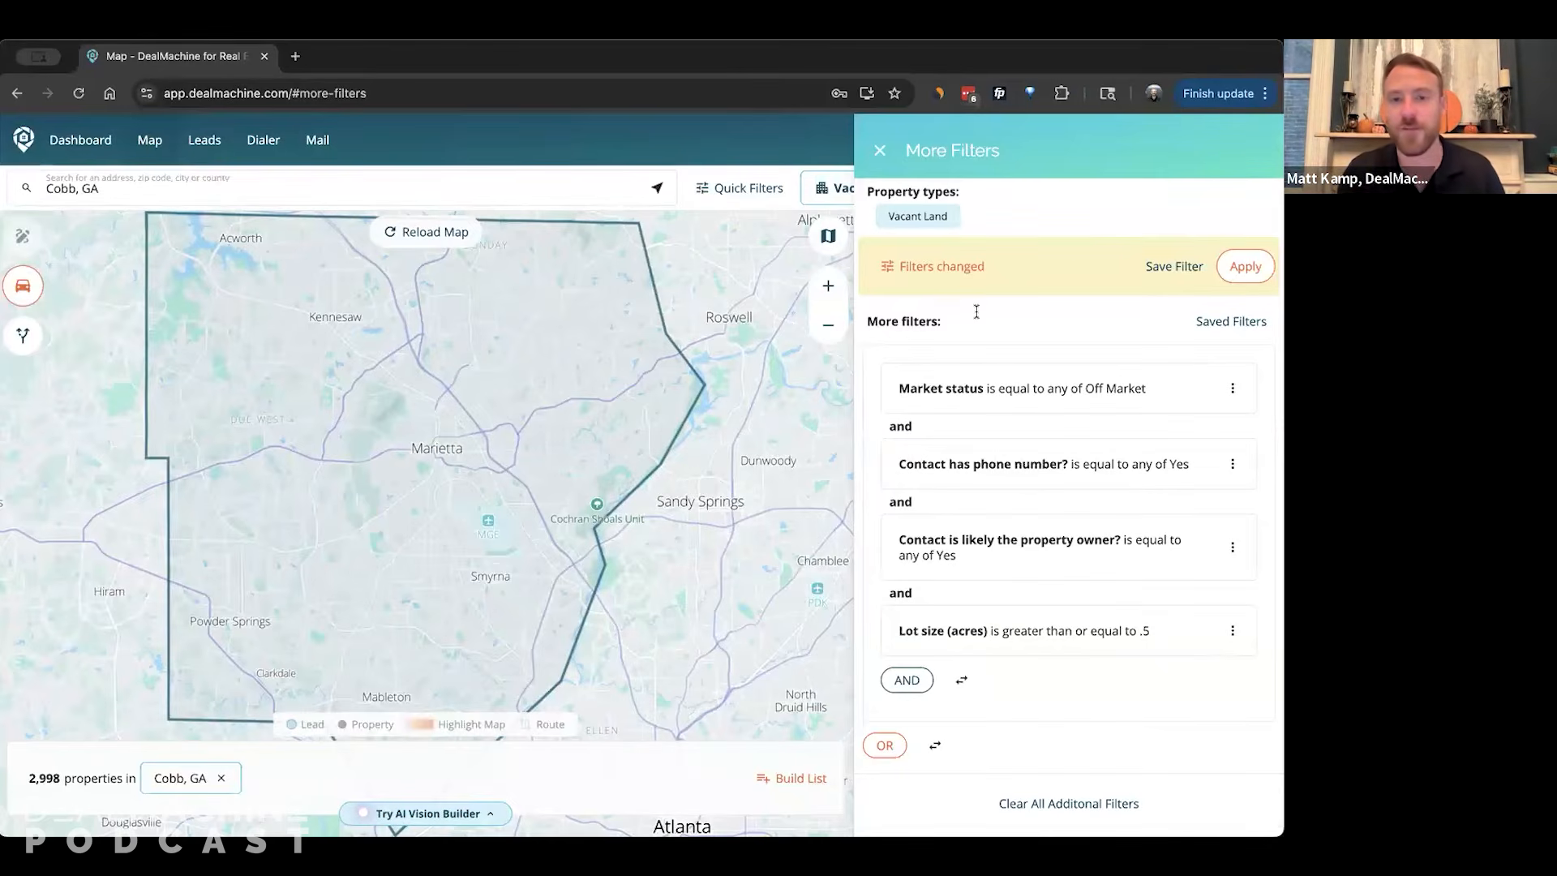
Add an AND condition requiring Last sale date to be more than 10 years ago and return to the property results.
click(902, 682)
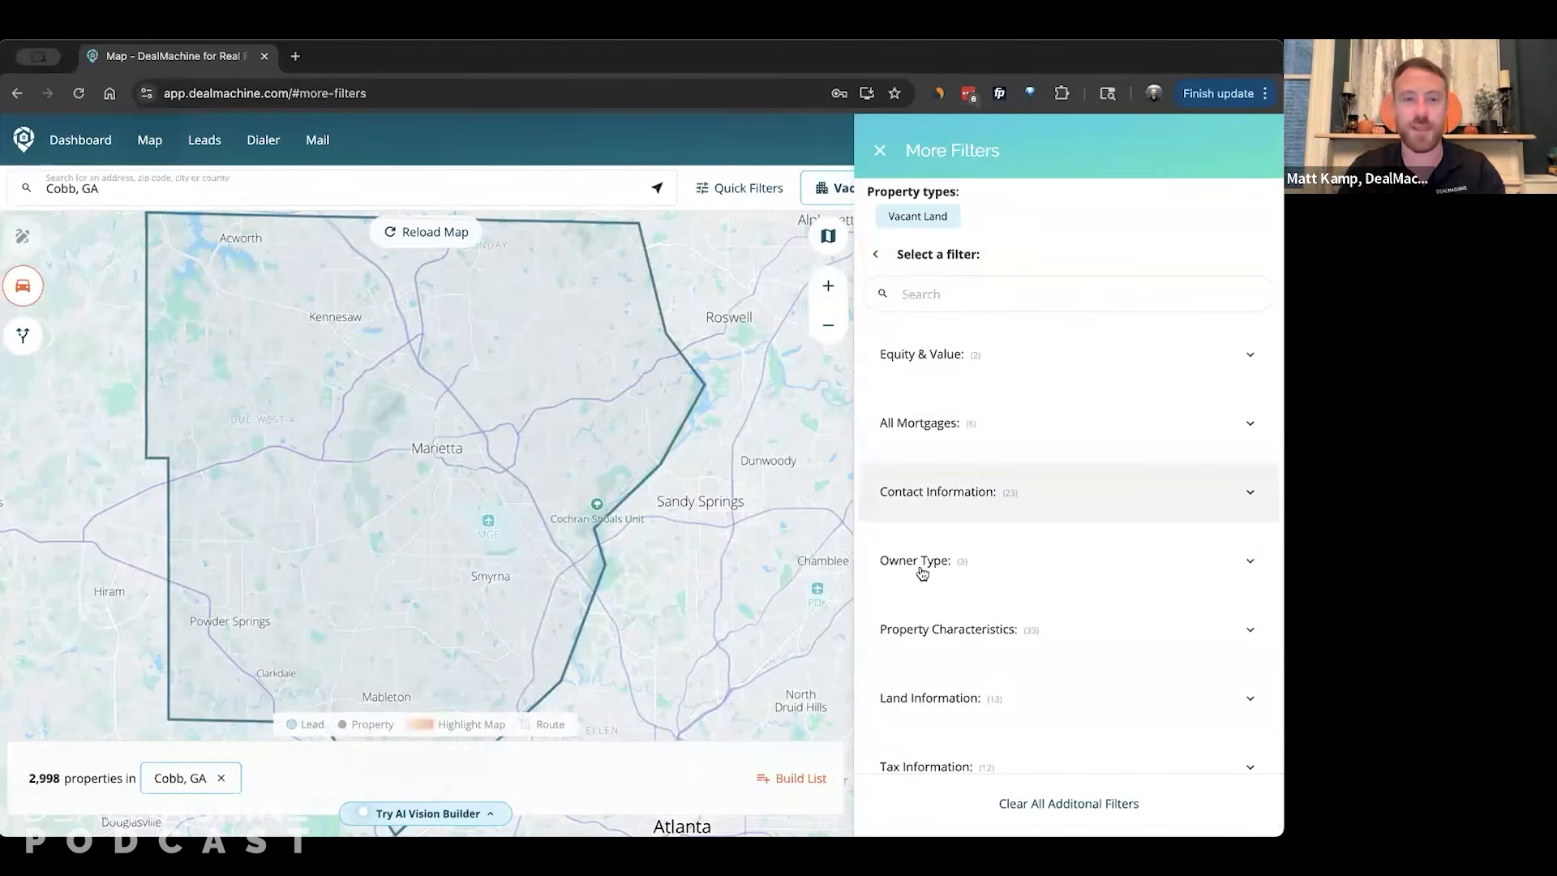
text(last sale)
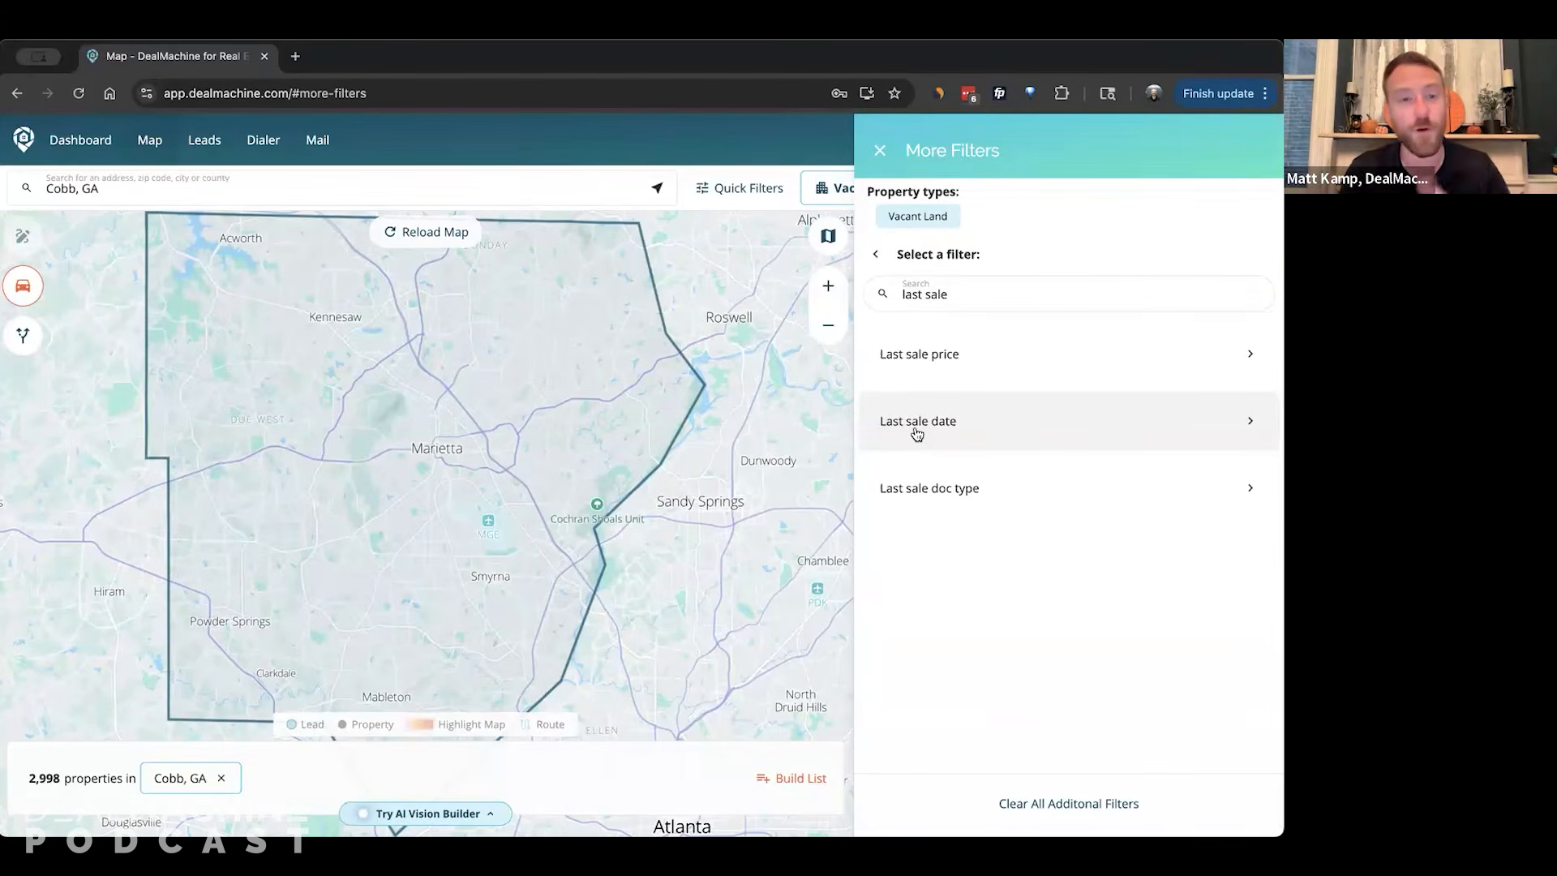
click(917, 434)
scroll(970, 567, down, 4)
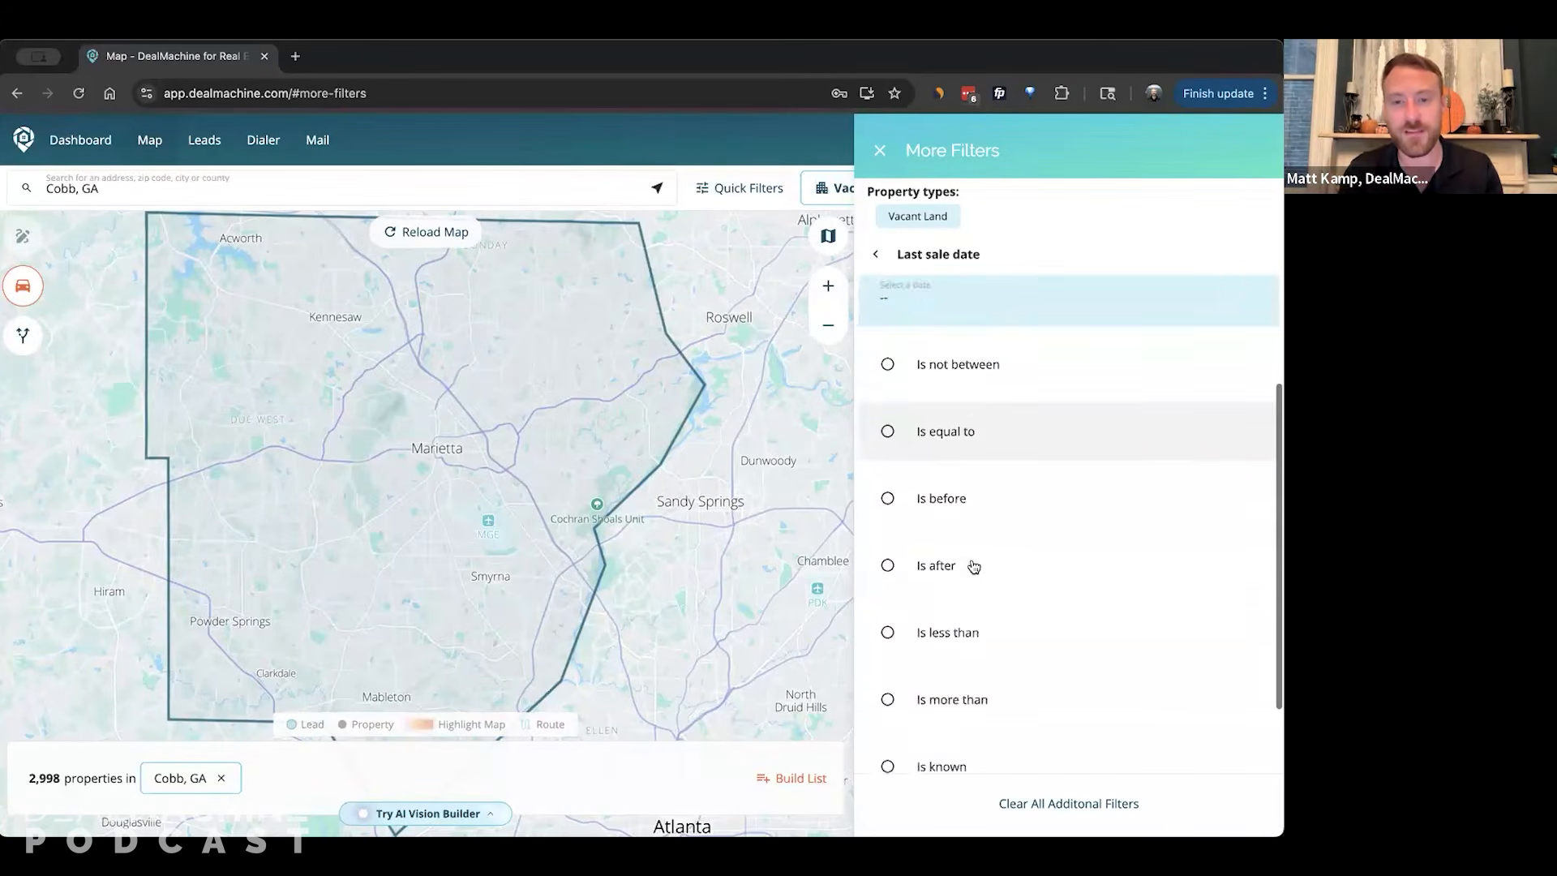
click(971, 614)
text(10)
click(1147, 666)
click(1147, 604)
click(1211, 612)
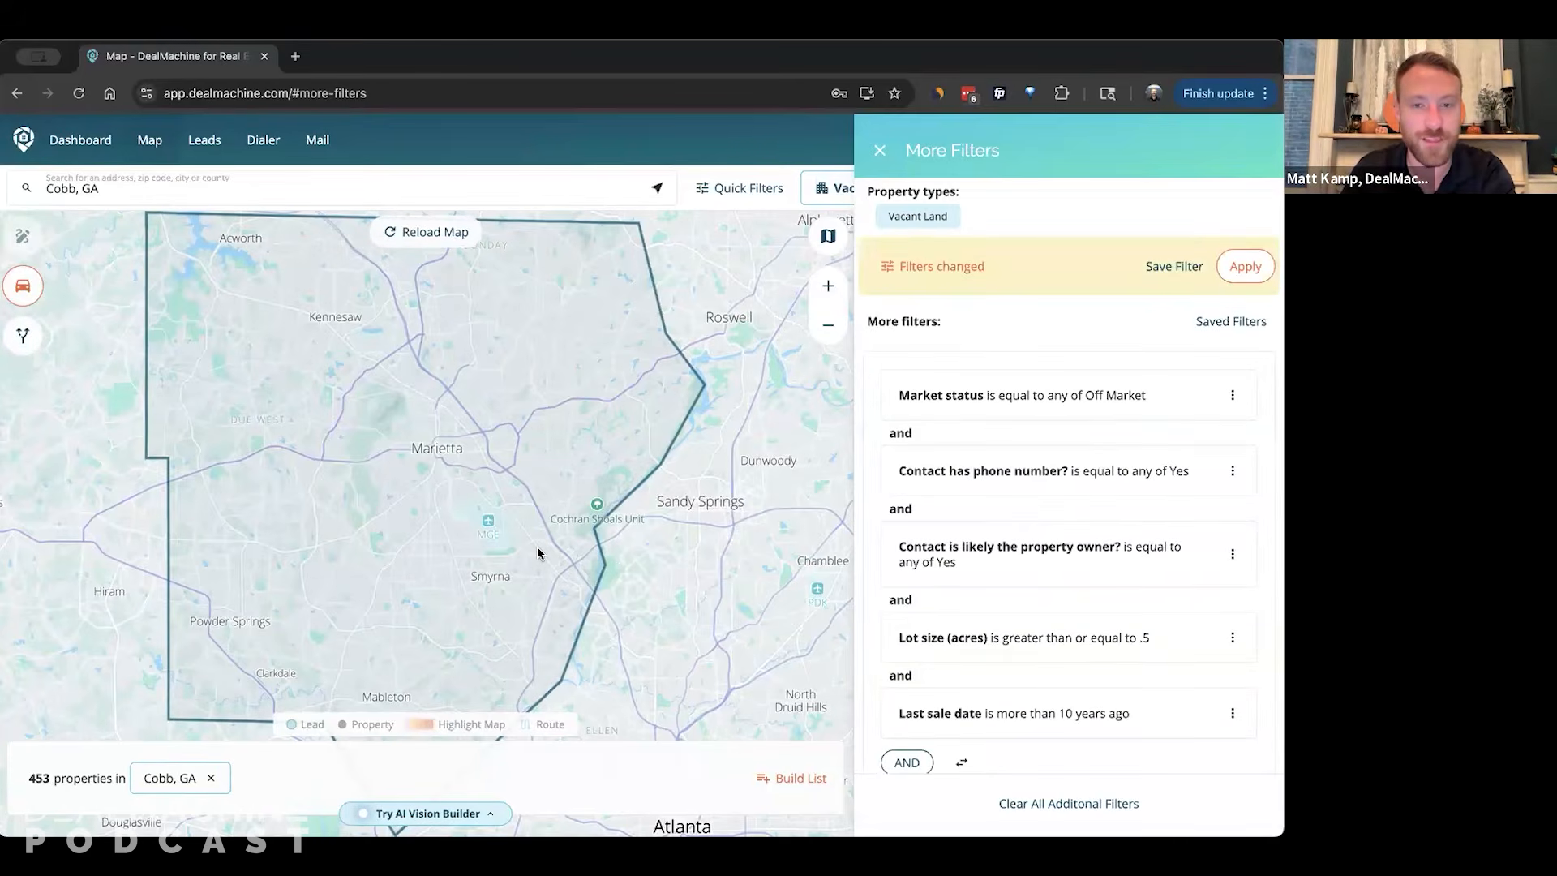
click(879, 151)
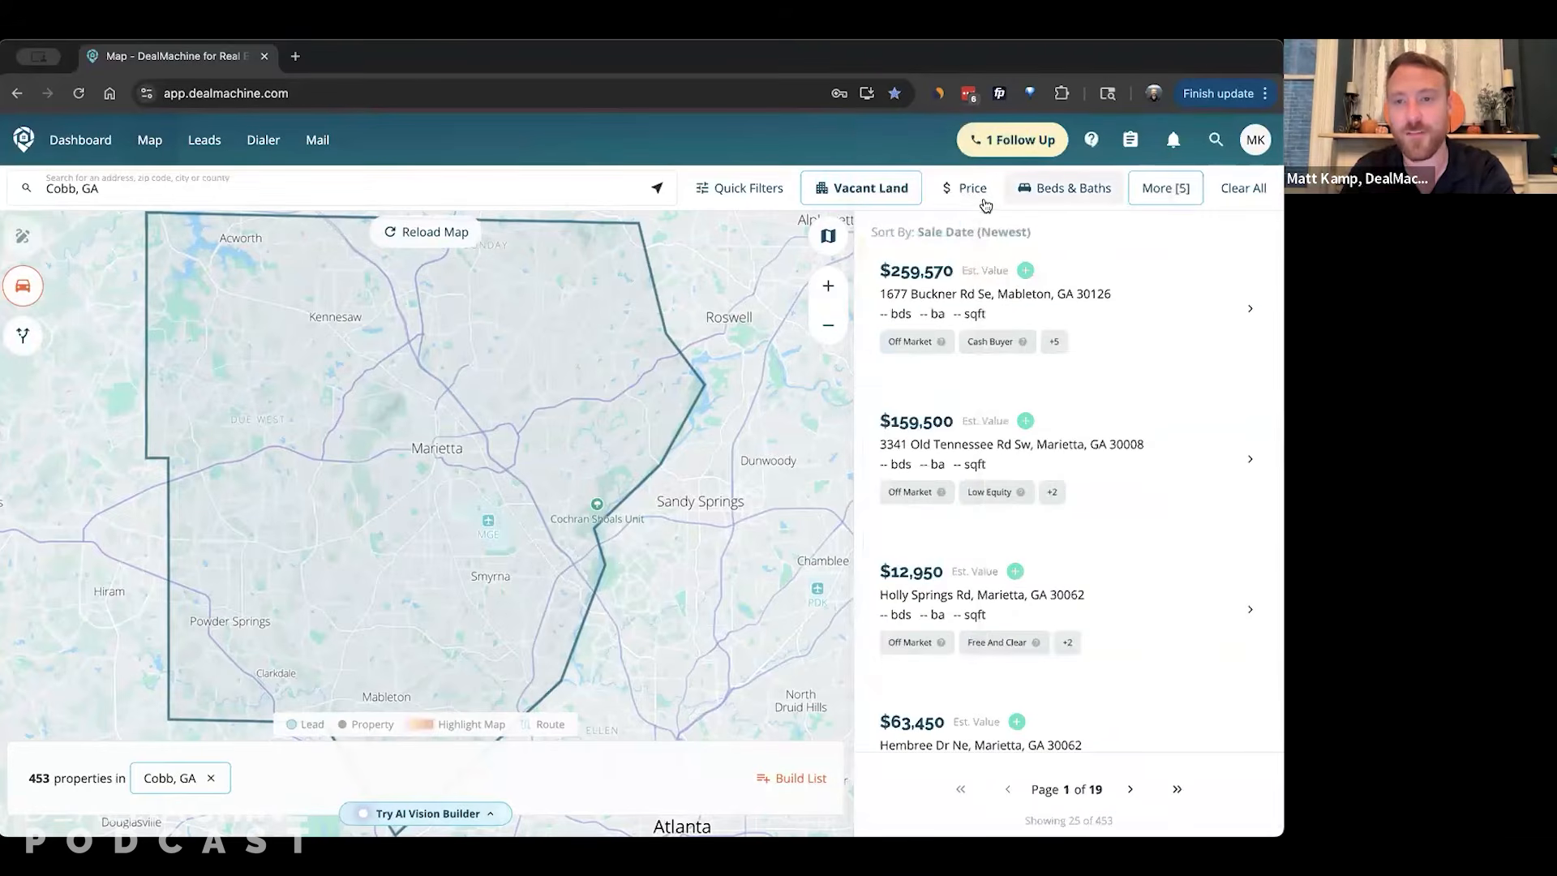
Limit the properties' estimated value to a maximum of $90,000.
click(984, 201)
click(1018, 286)
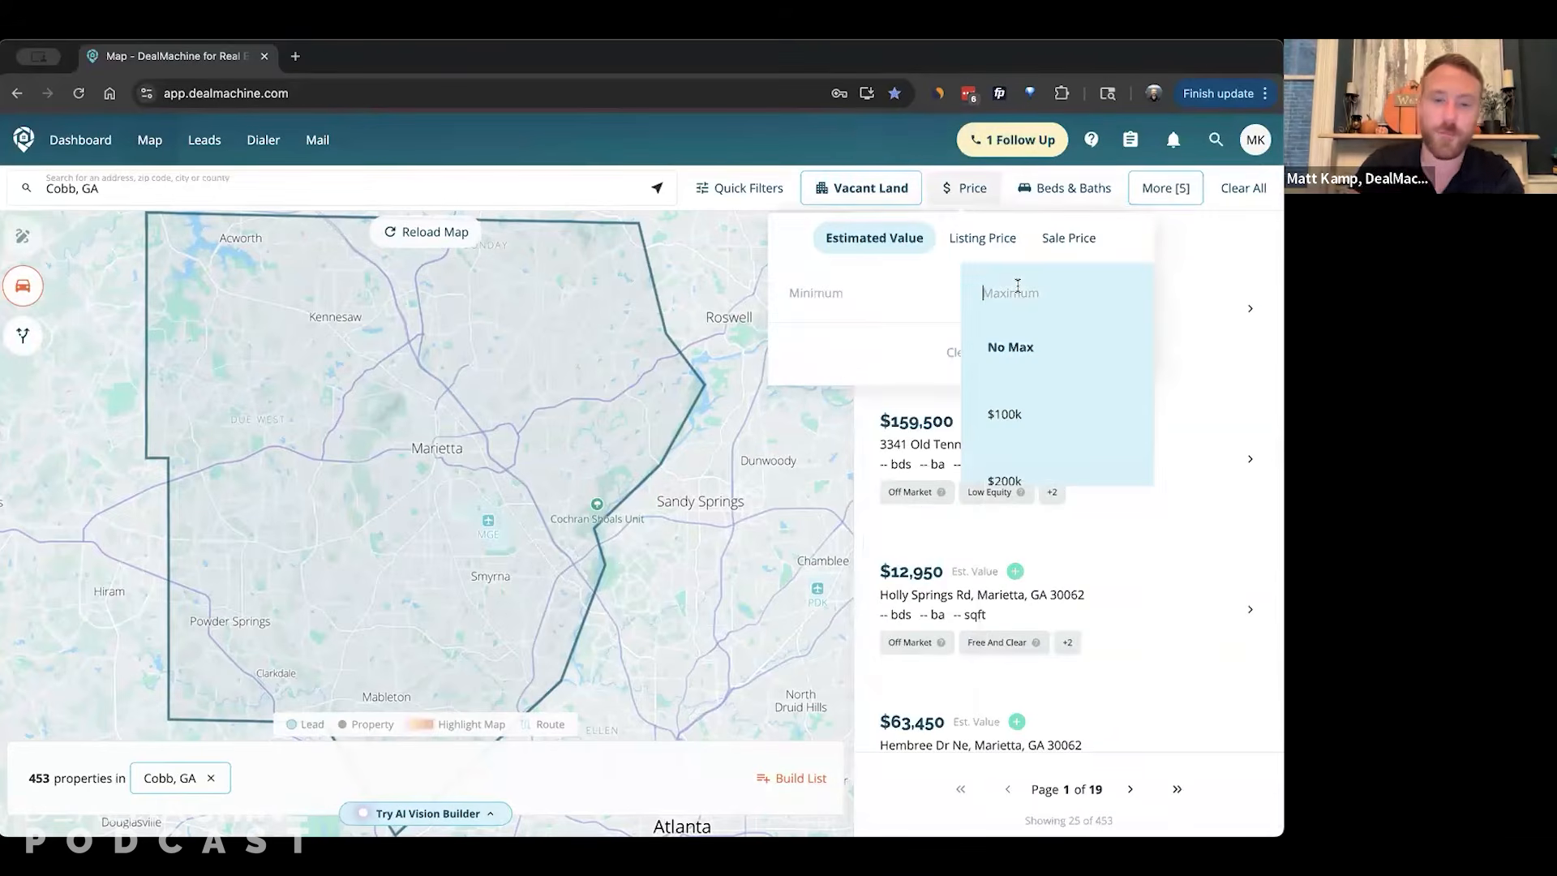
text(900000)
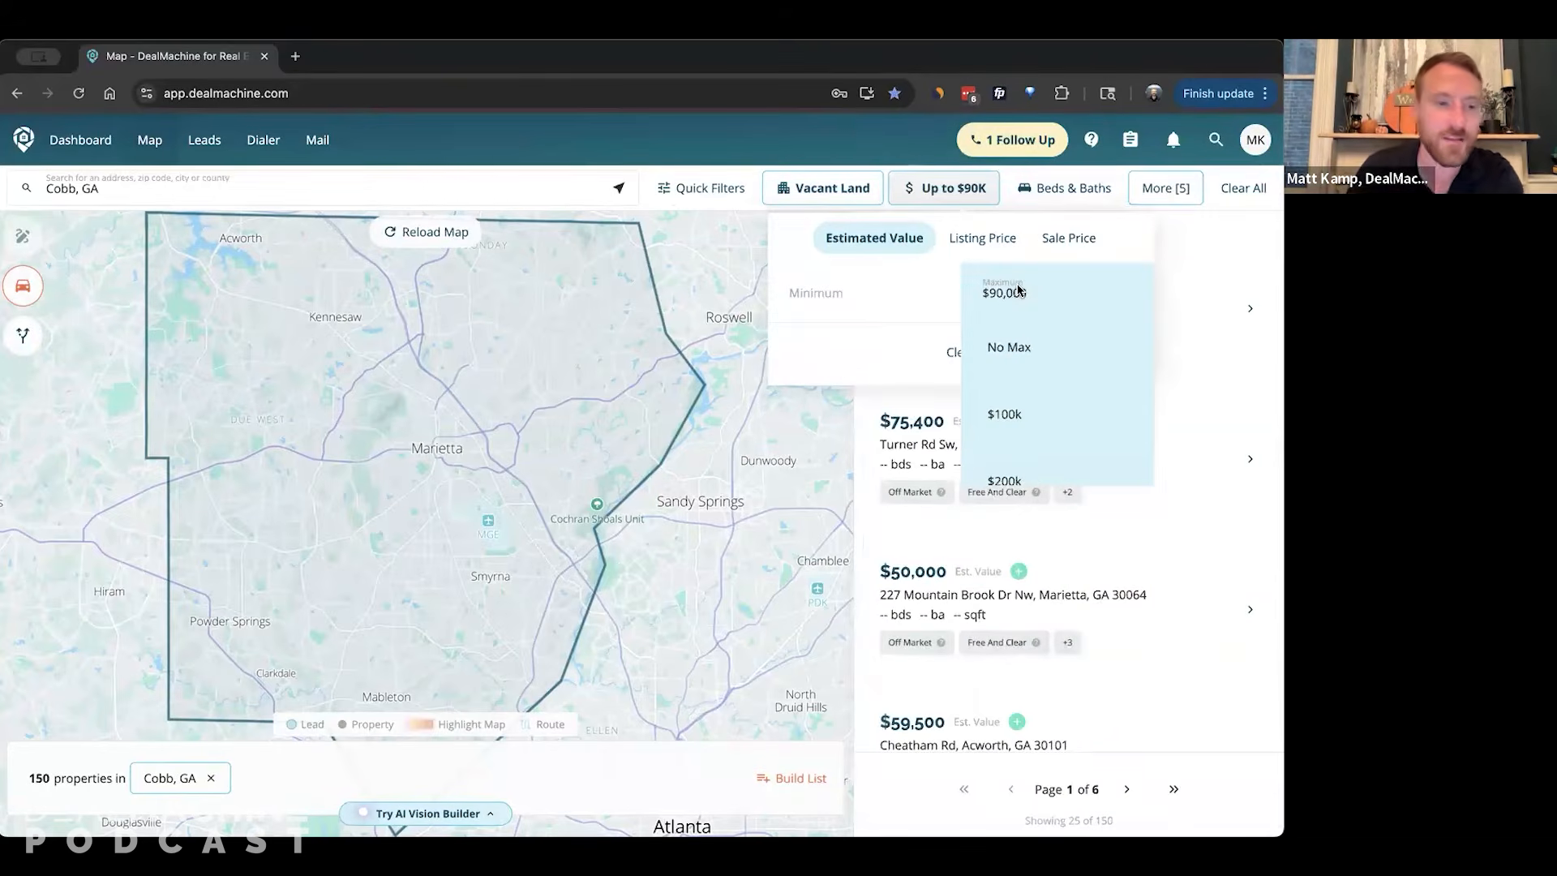
click(932, 189)
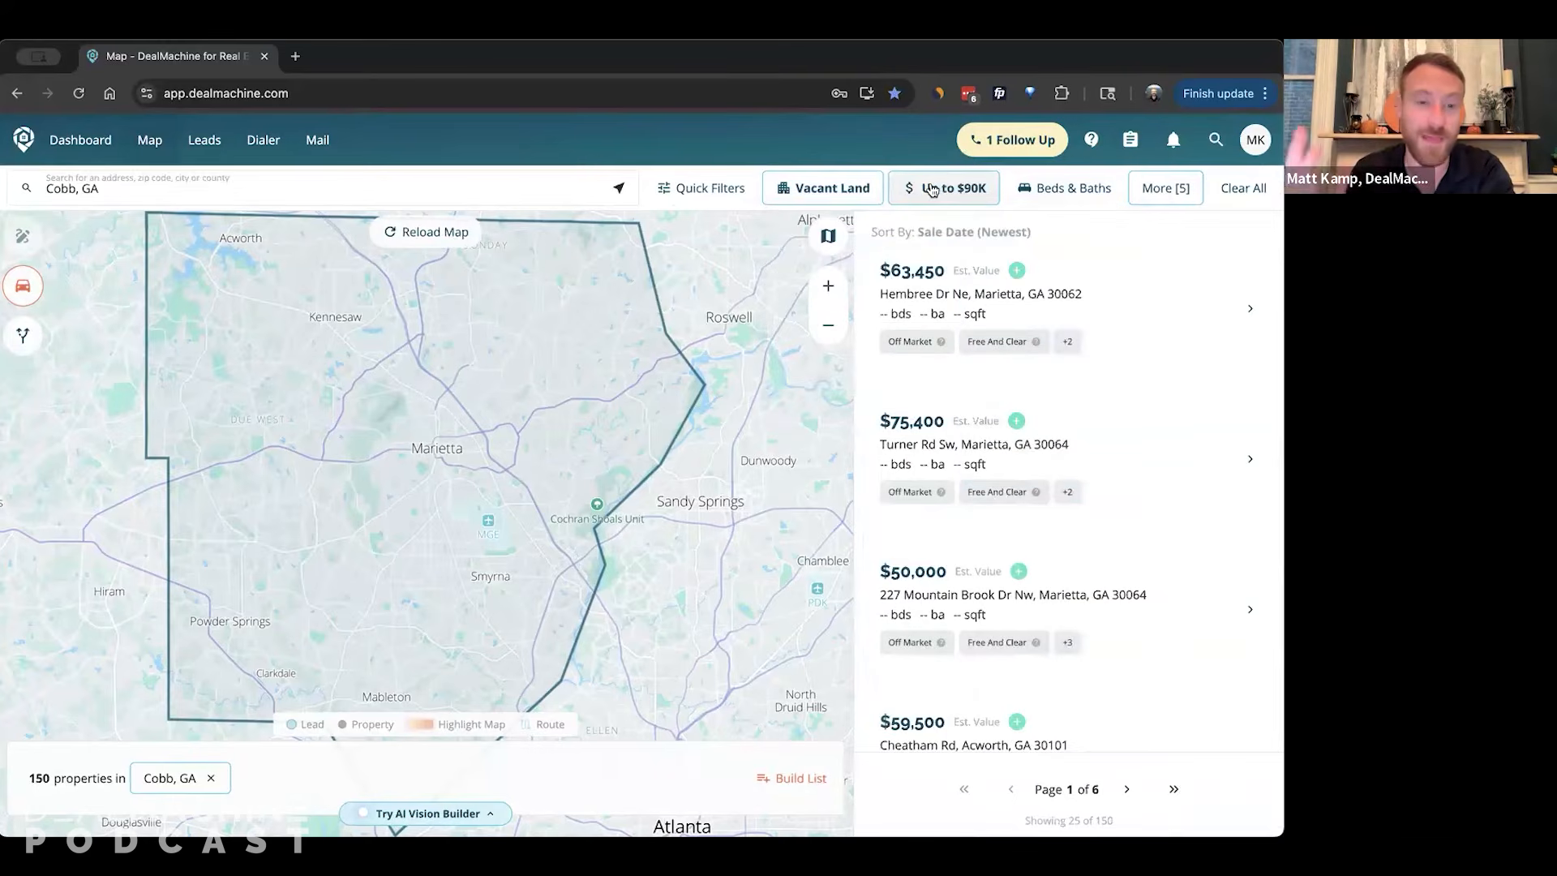
Review the additional filter conditions and the property count, and apply the changed filters.
click(1147, 196)
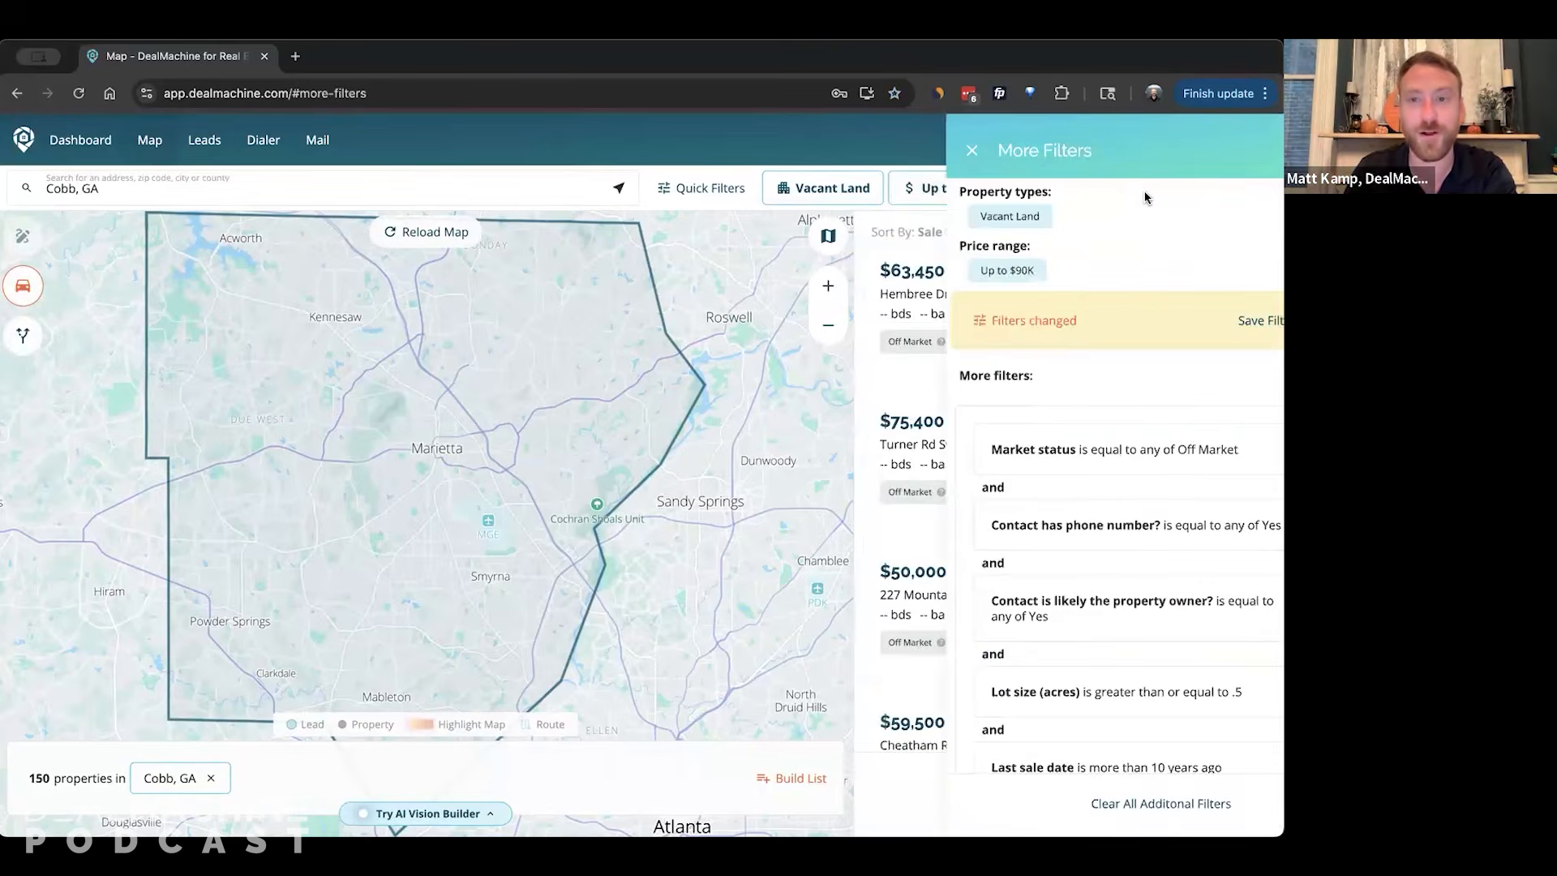
scroll(1087, 510, down, 1)
scroll(1087, 510, up, 1)
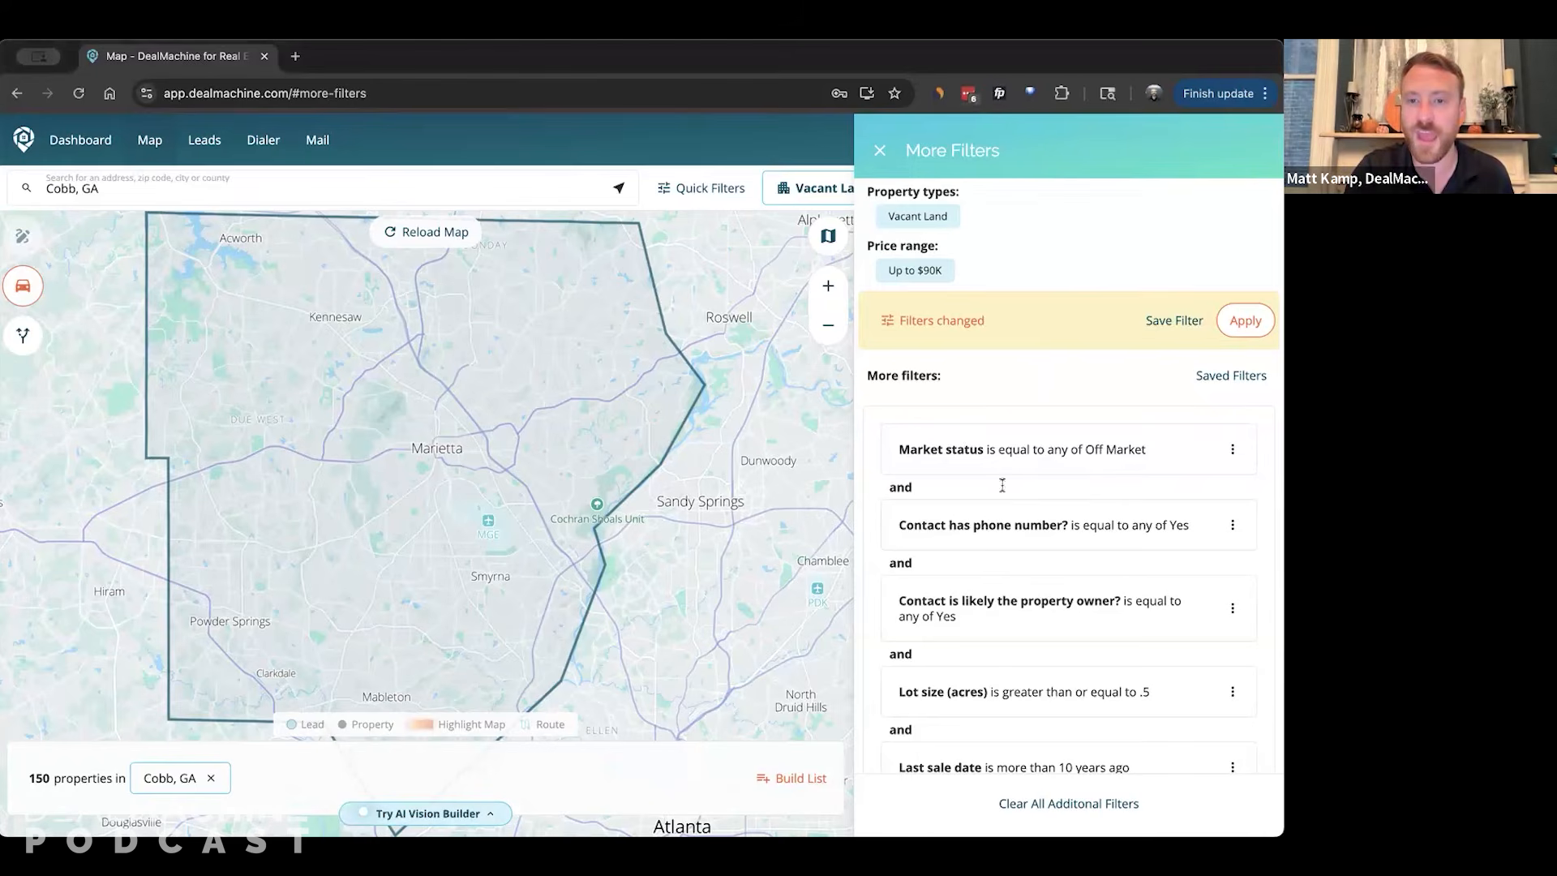
triple_click(953, 448)
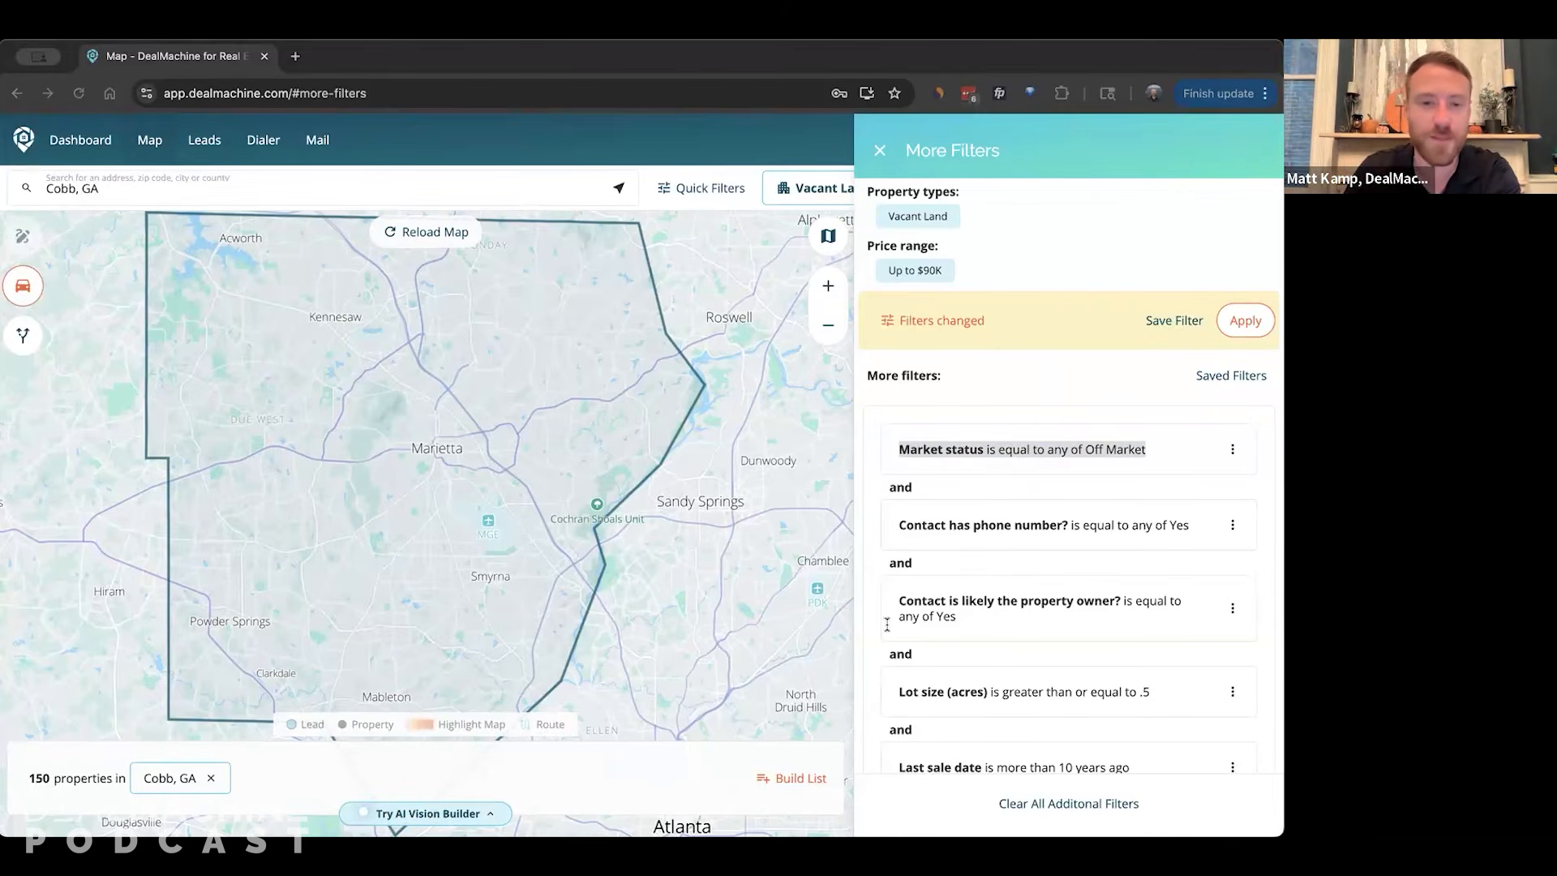
click(538, 131)
click(41, 773)
double_click(42, 772)
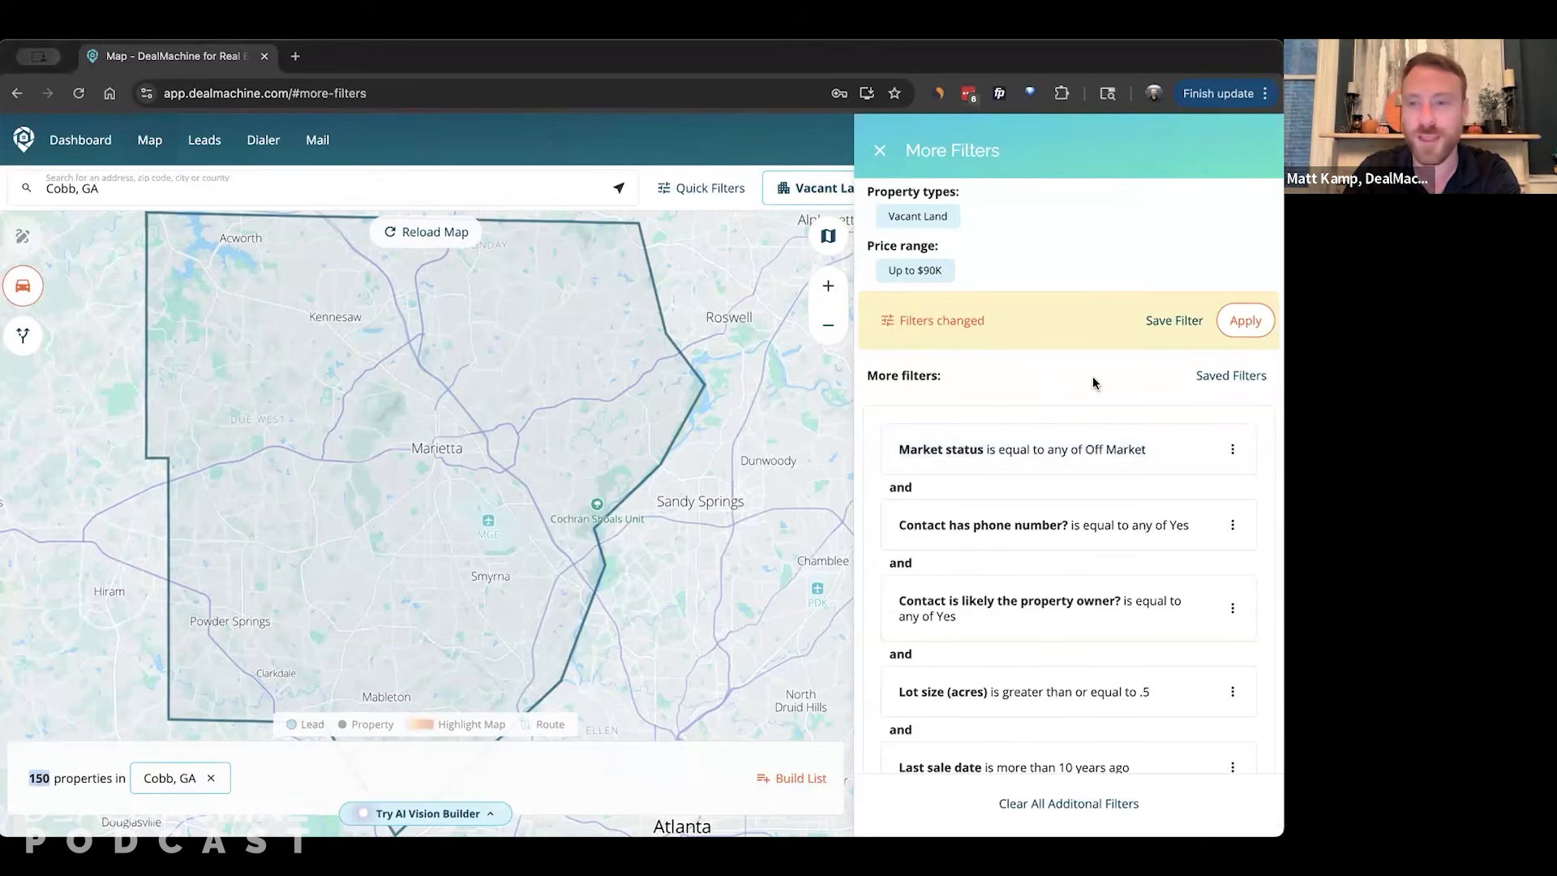
click(1245, 322)
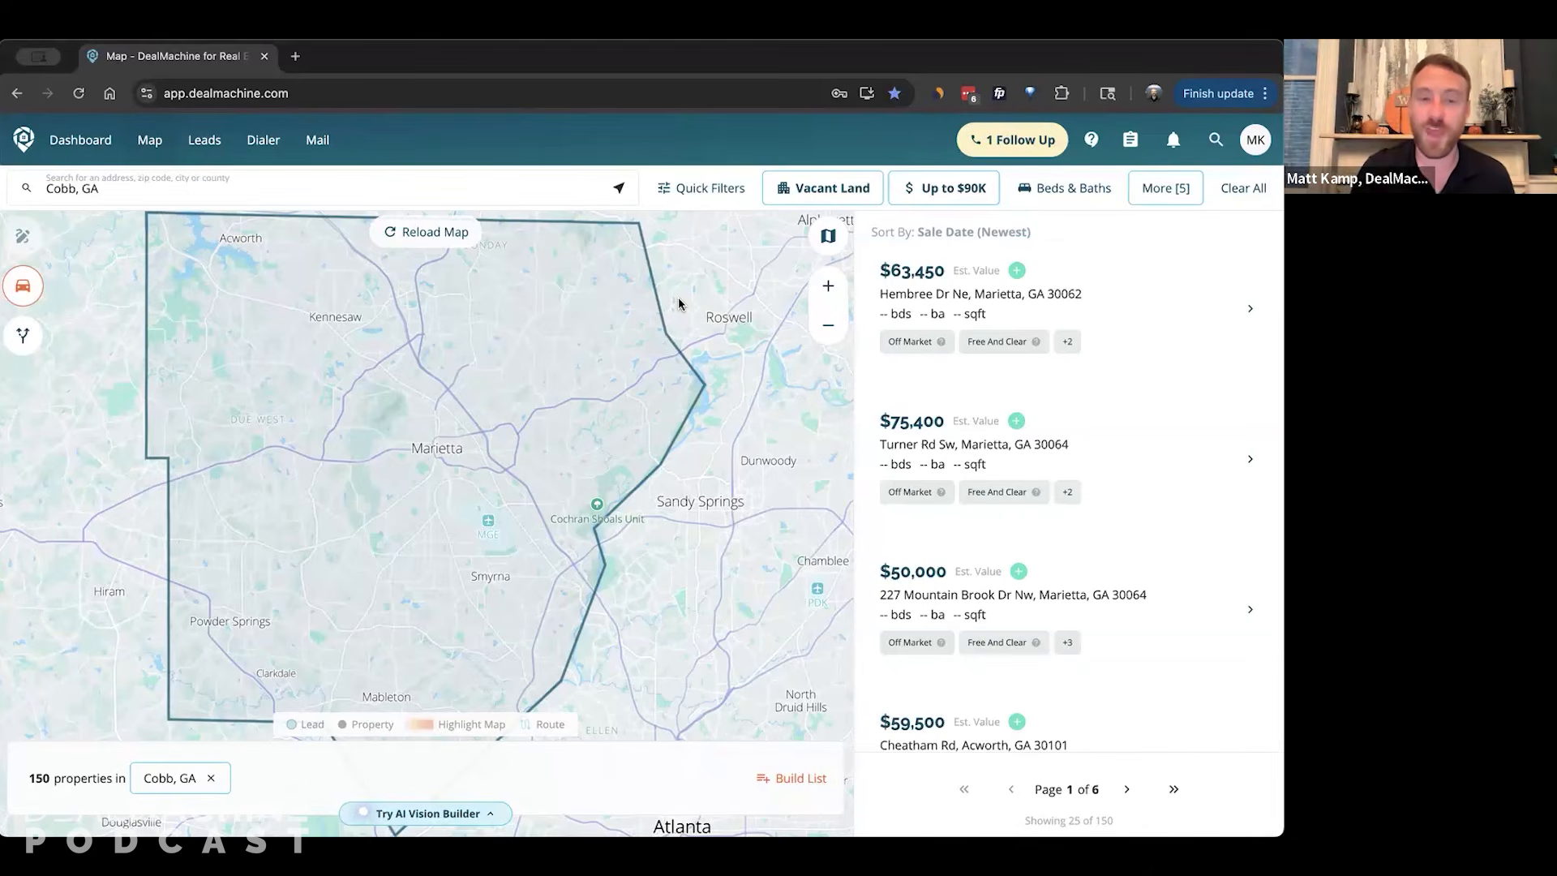
Examine the MLS quick filters and recheck the Market status condition among the additional filters.
click(729, 198)
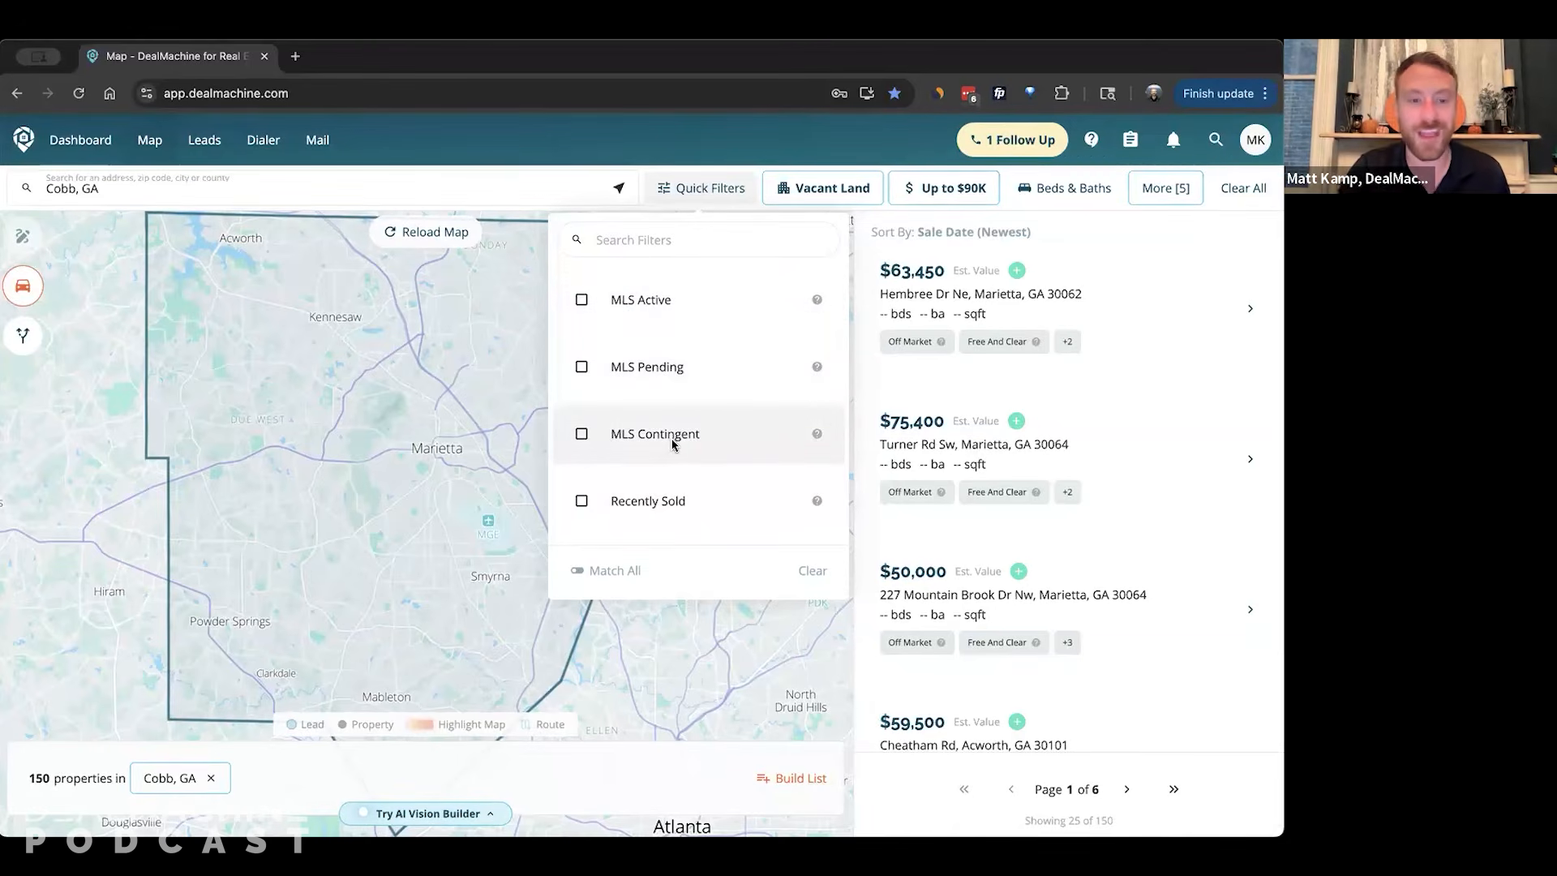
click(1171, 188)
drag(896, 449, 1154, 454)
click(1154, 454)
scroll(1068, 651, down, 3)
scroll(1025, 562, up, 3)
click(880, 151)
Enable the Expired Listings quick filter.
click(685, 191)
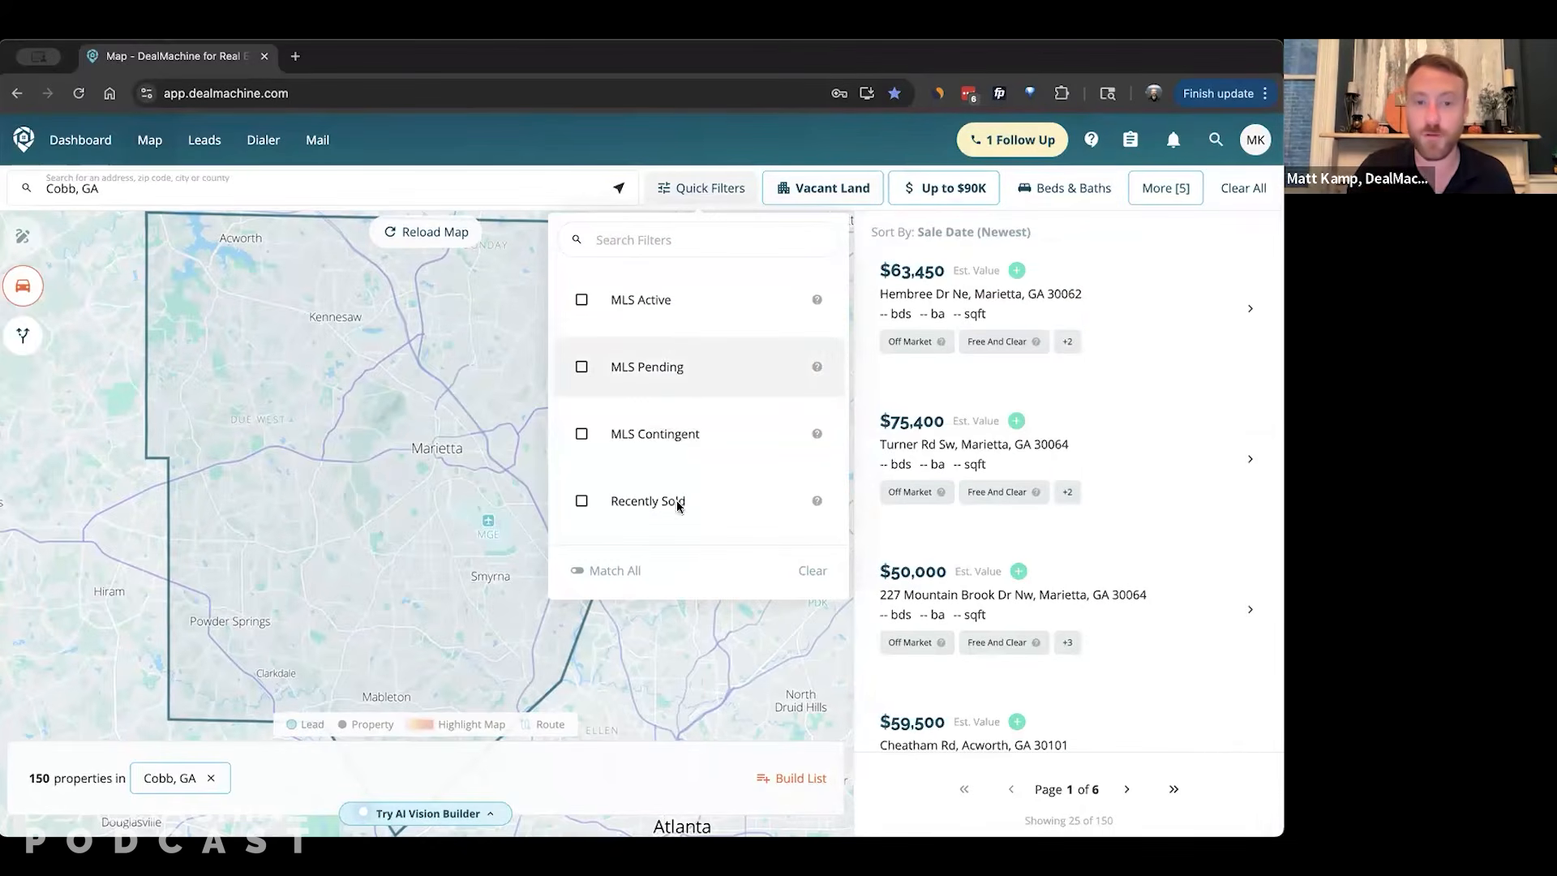
scroll(679, 485, down, 1)
scroll(679, 485, down, 5)
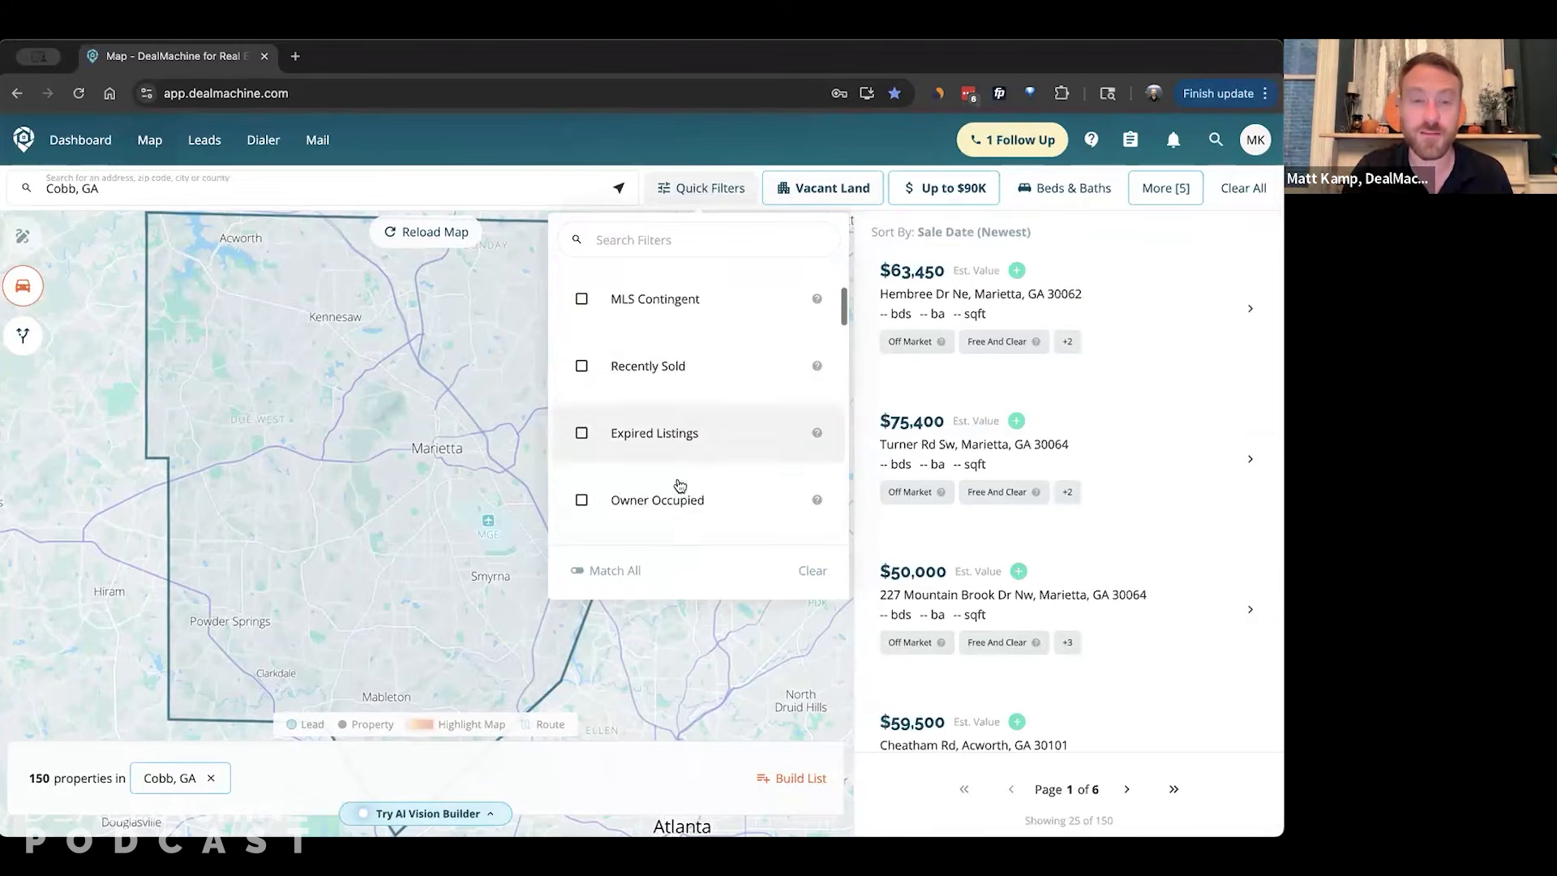
click(658, 418)
Enable the Out of State Owners and Vacant Homes quick filters.
scroll(702, 511, down, 3)
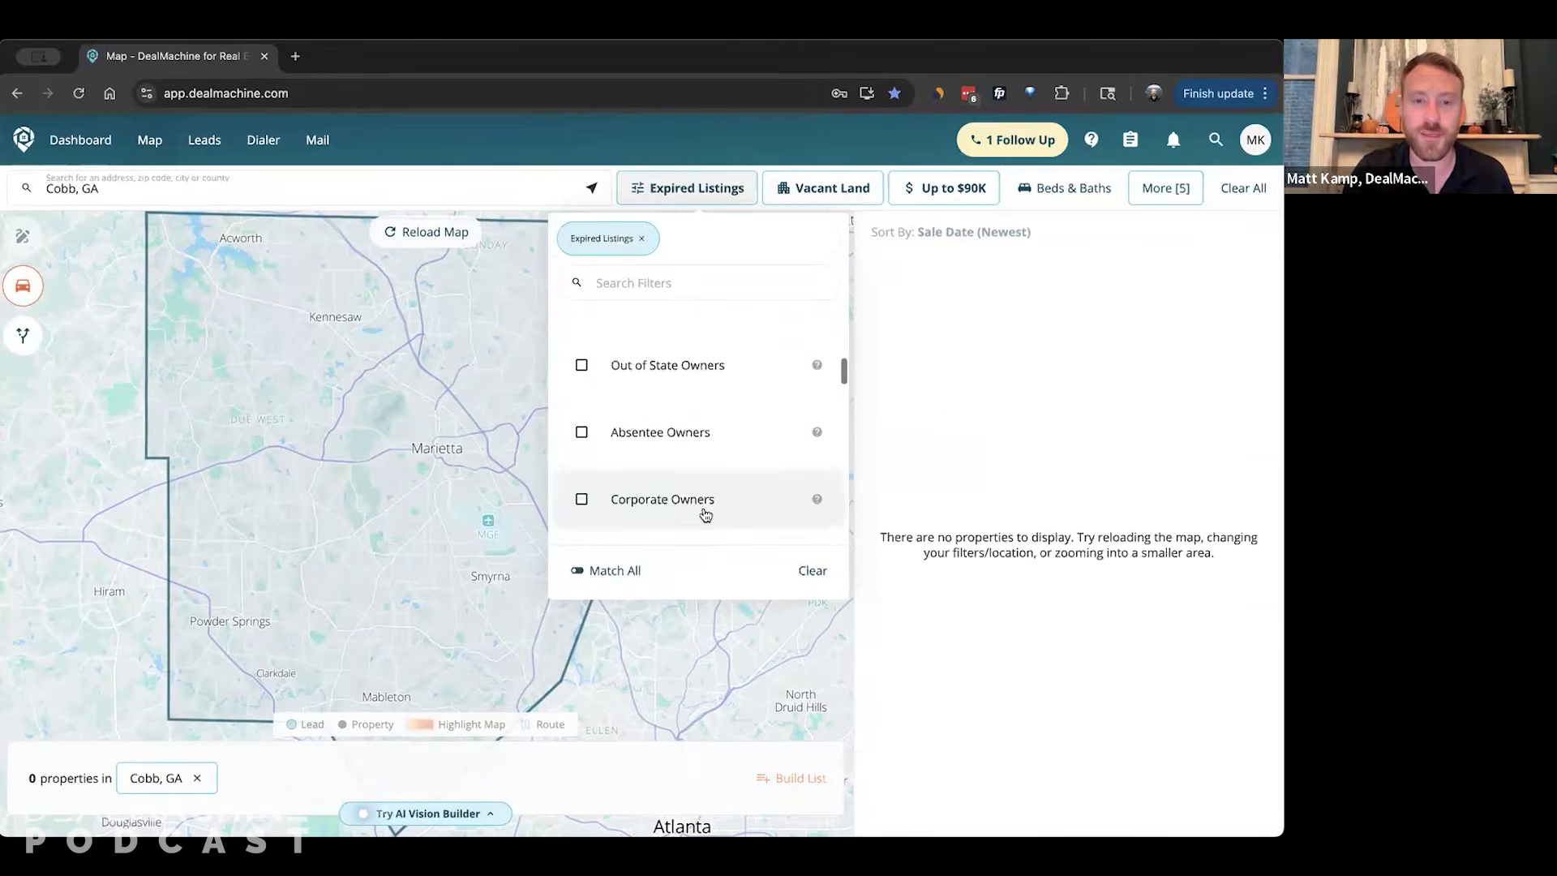
scroll(674, 413, up, 1)
scroll(672, 416, down, 1)
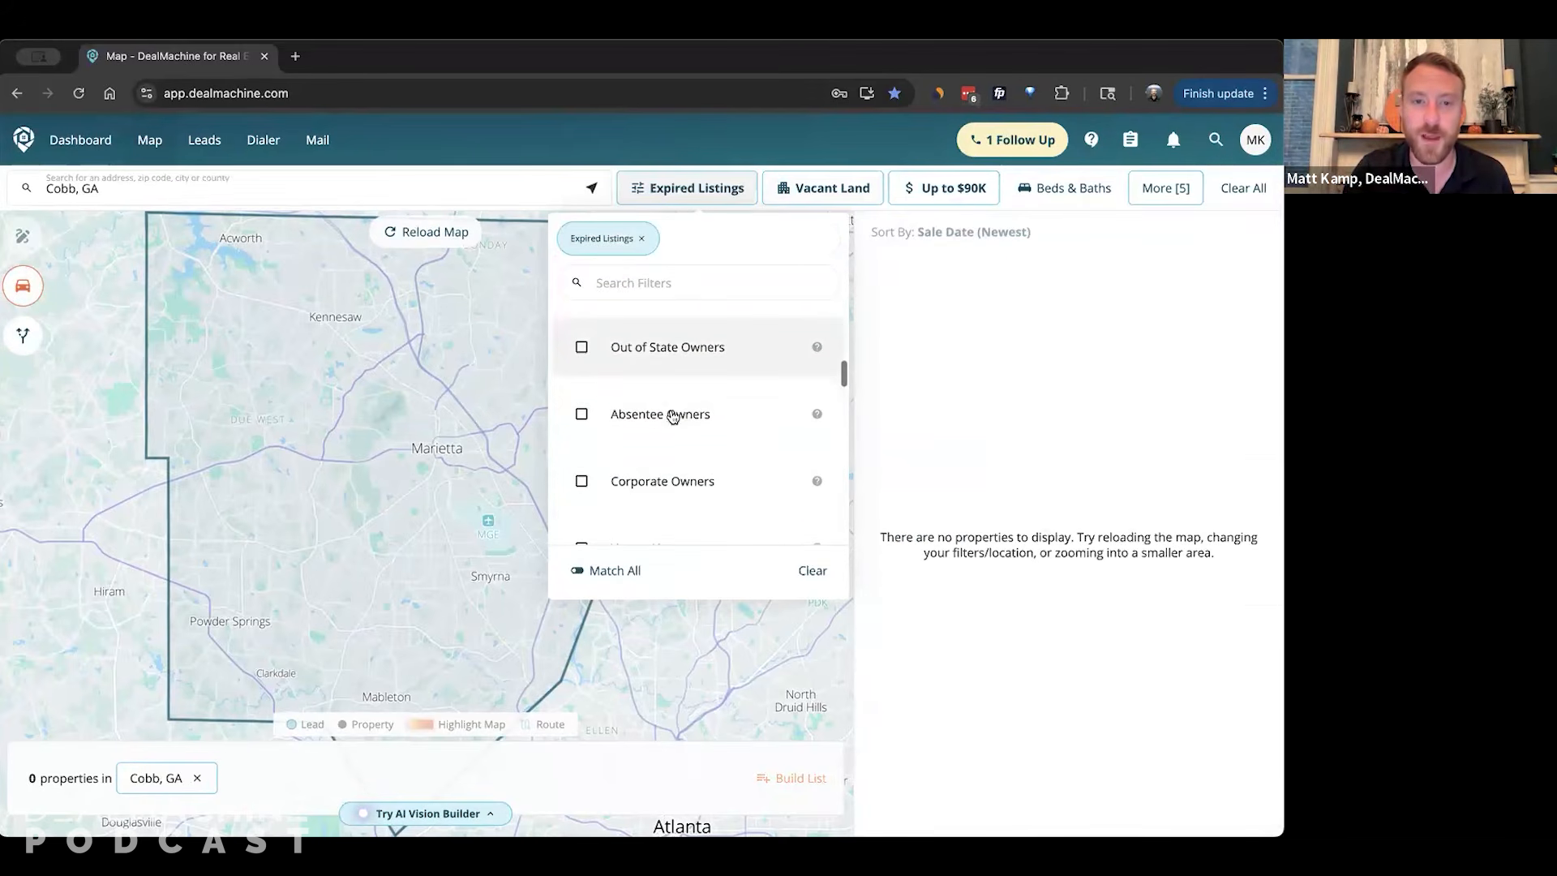
click(644, 347)
scroll(678, 438, down, 2)
scroll(678, 424, down, 1)
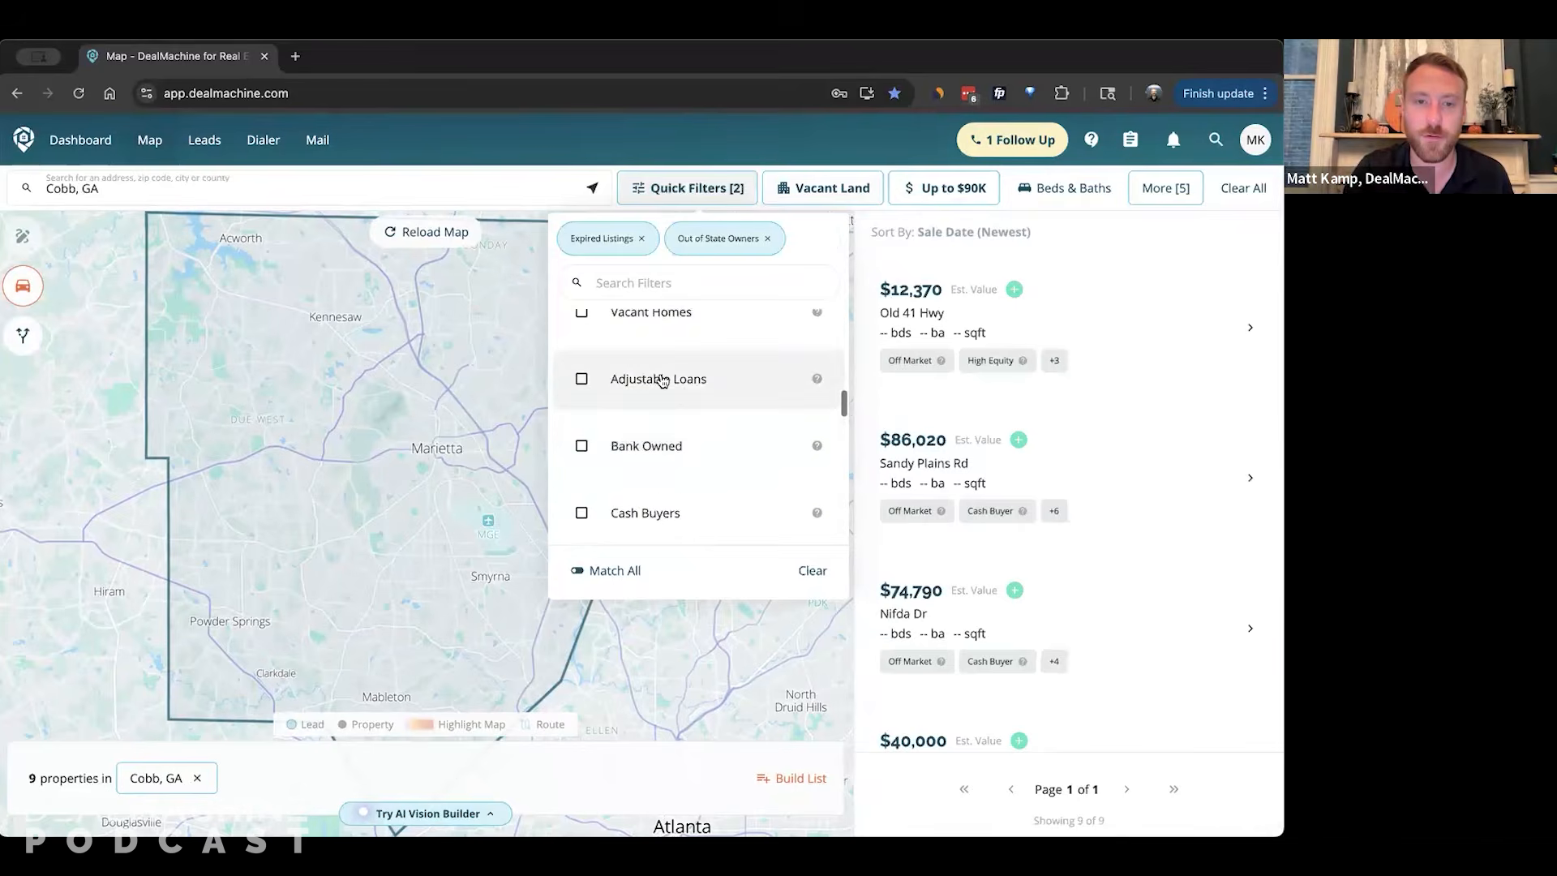
click(646, 347)
Enable the Tax Delinquent, Preforeclosures and Upcoming Auctions quick filters.
scroll(669, 438, down, 3)
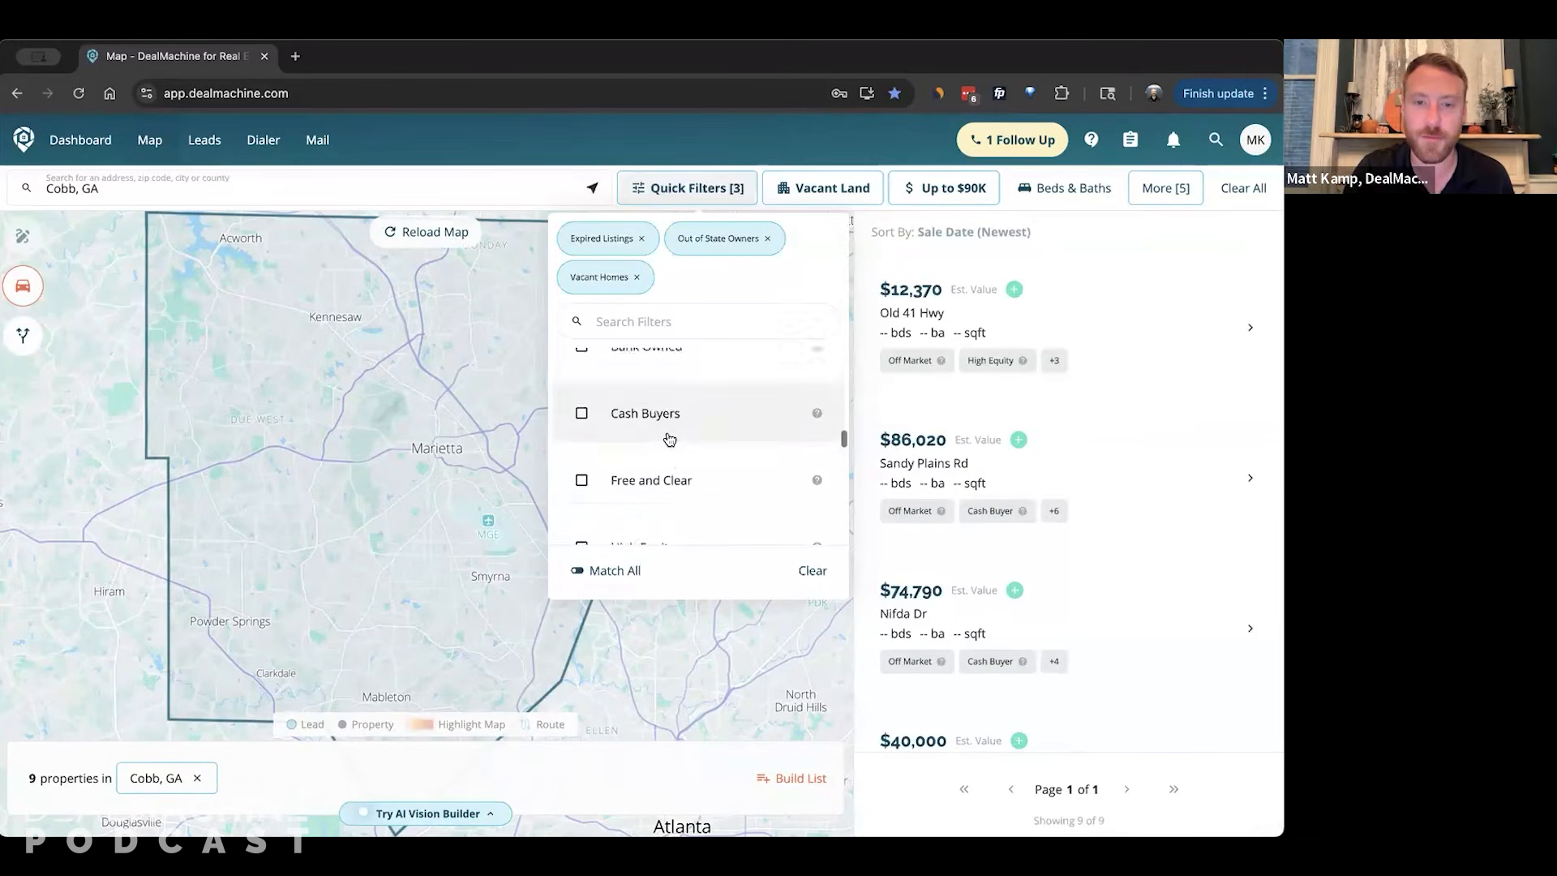
scroll(668, 440, down, 3)
click(669, 444)
click(669, 487)
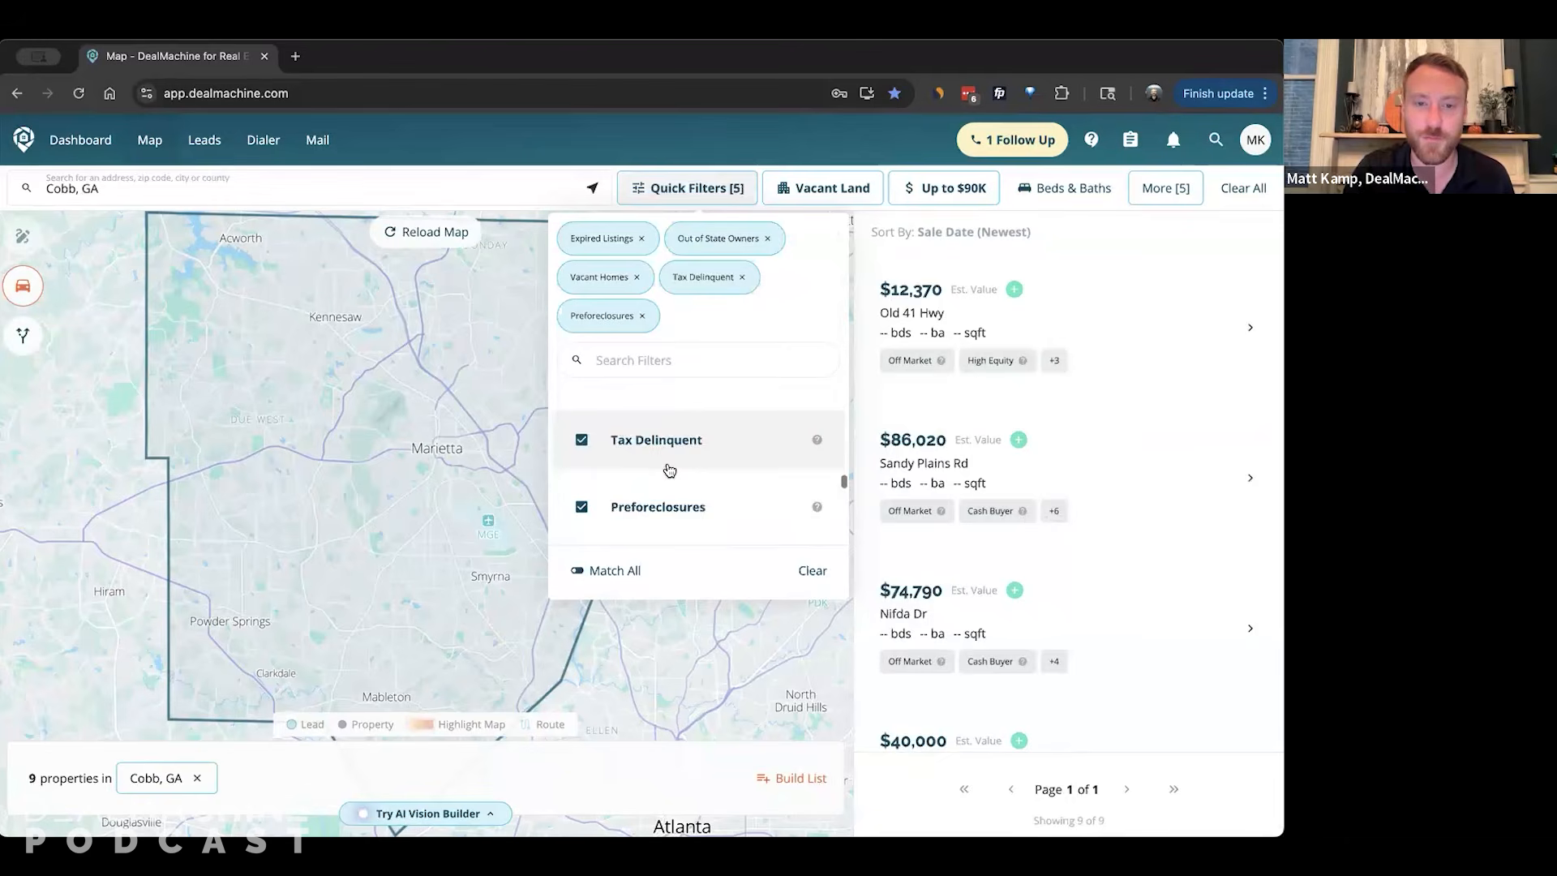
scroll(670, 503, down, 1)
click(670, 528)
Enable the Tired Landlords, Probates, Intrafamily Transfer and Likely to Move quick filters.
scroll(660, 500, down, 3)
scroll(654, 476, down, 1)
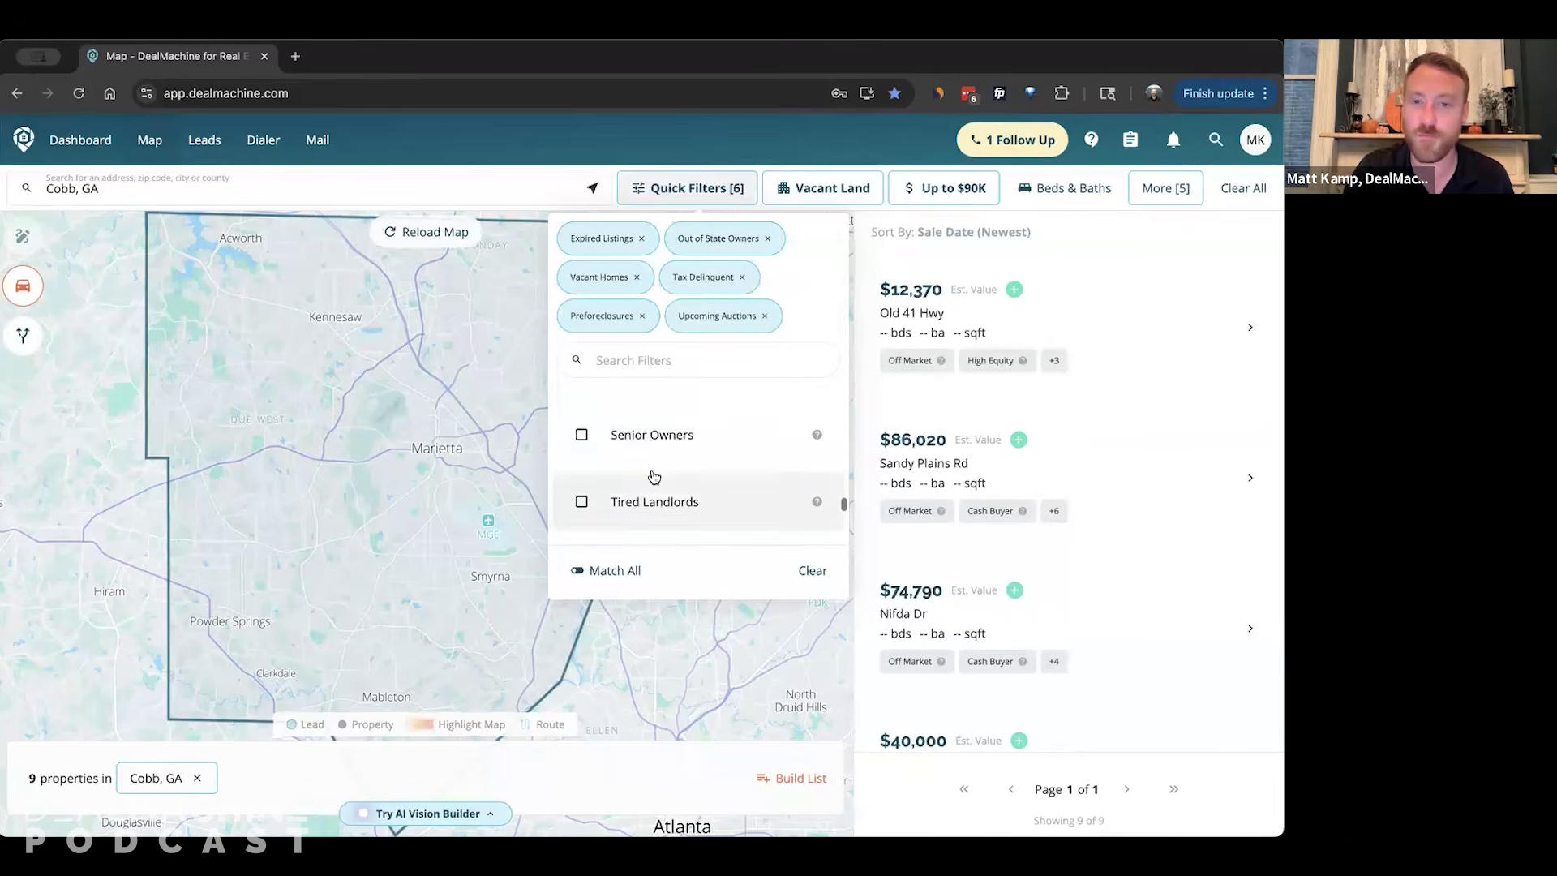
scroll(654, 476, down, 1)
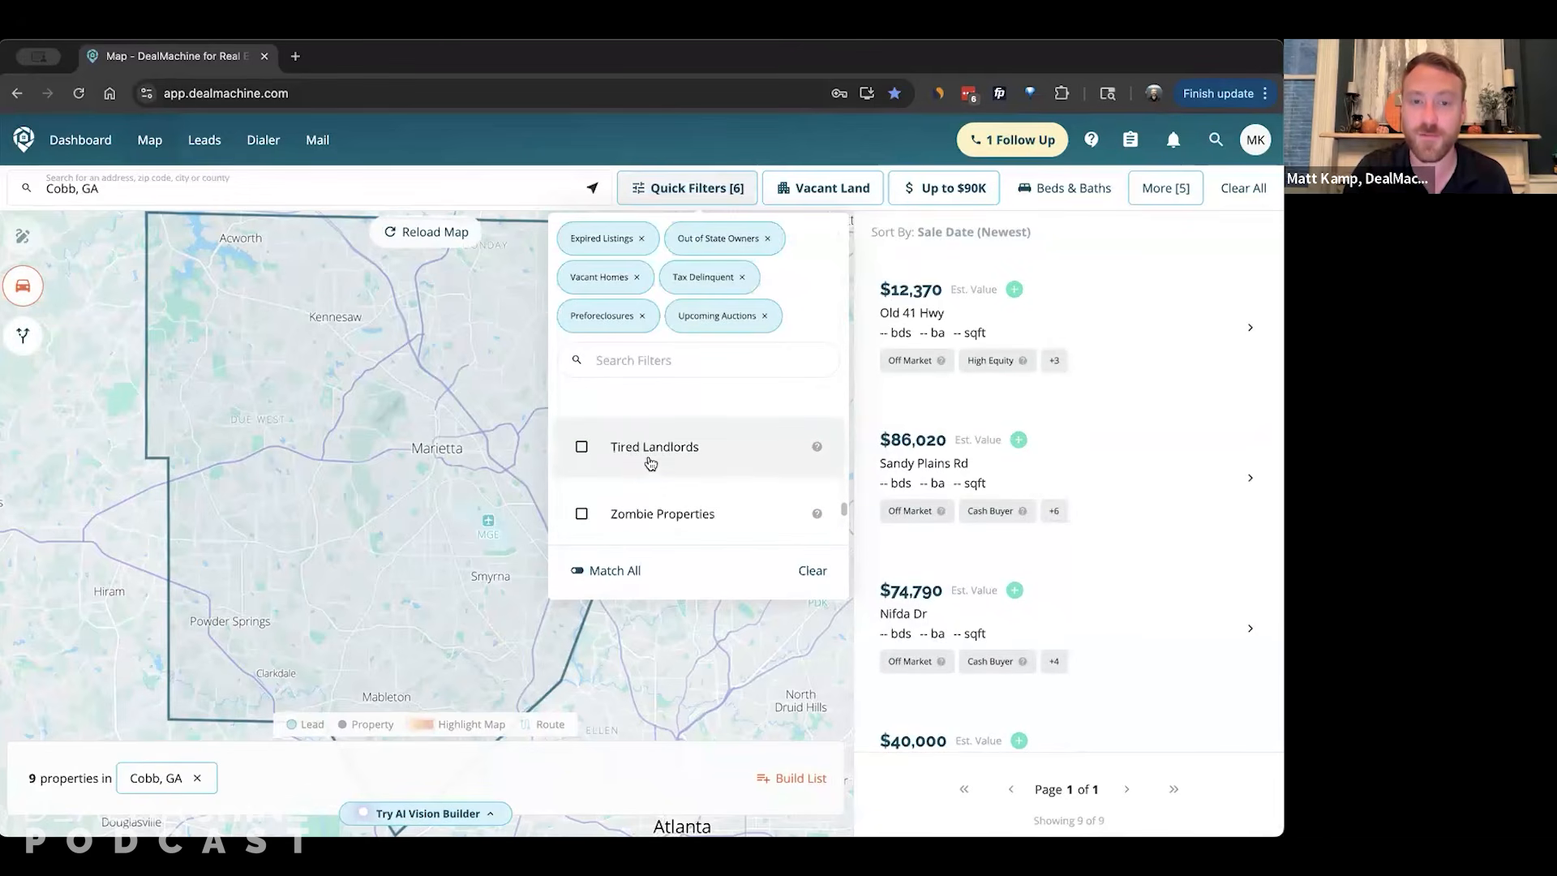
click(650, 460)
scroll(648, 459, down, 1)
scroll(649, 461, down, 1)
click(648, 458)
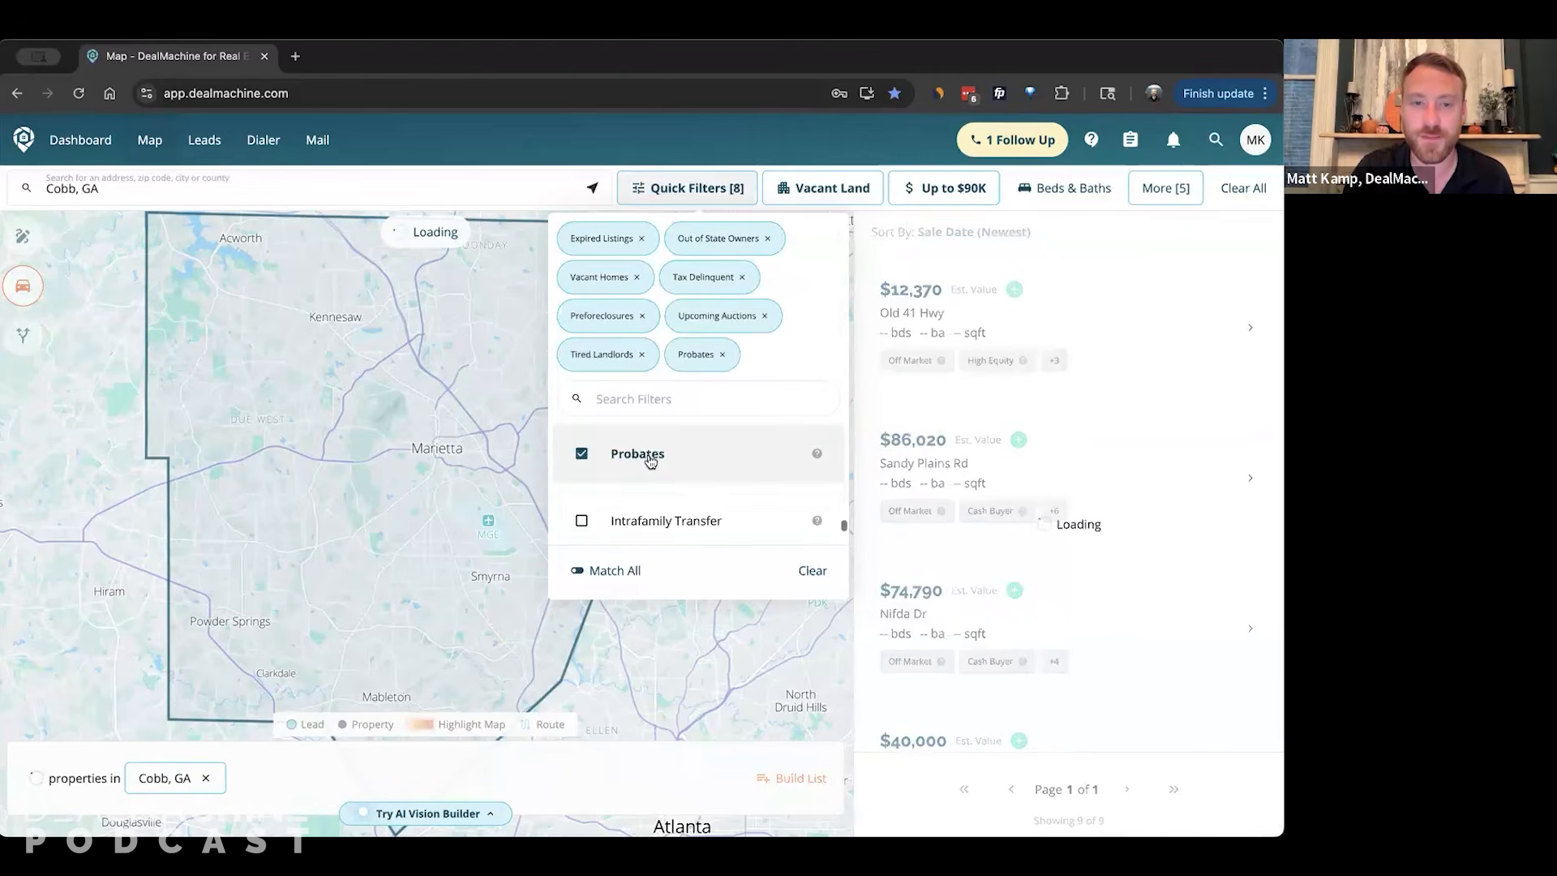
click(669, 525)
scroll(665, 527, down, 2)
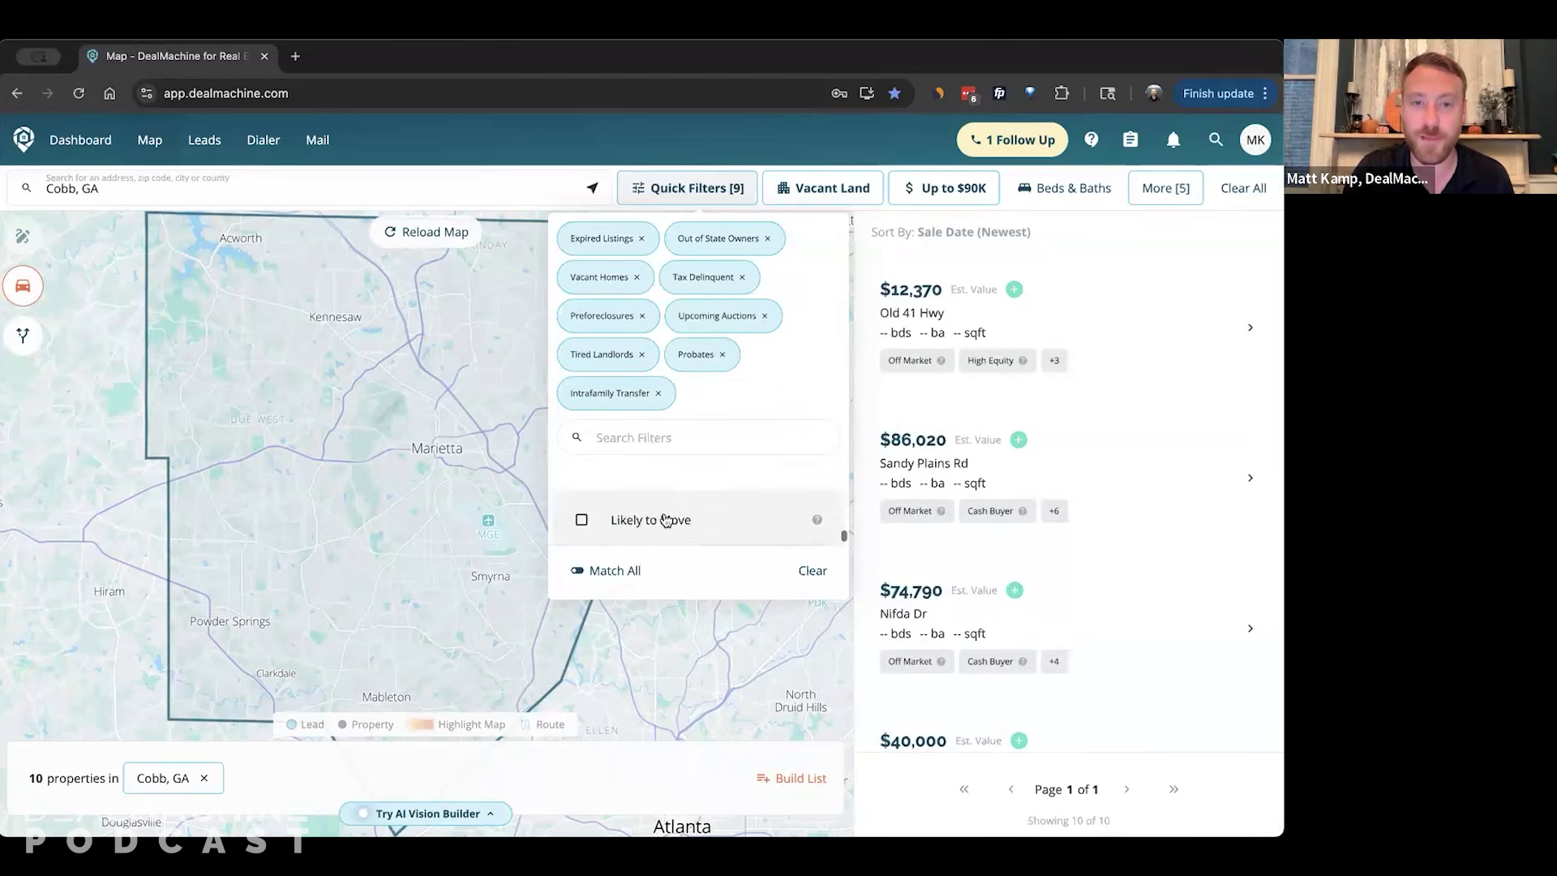
click(670, 519)
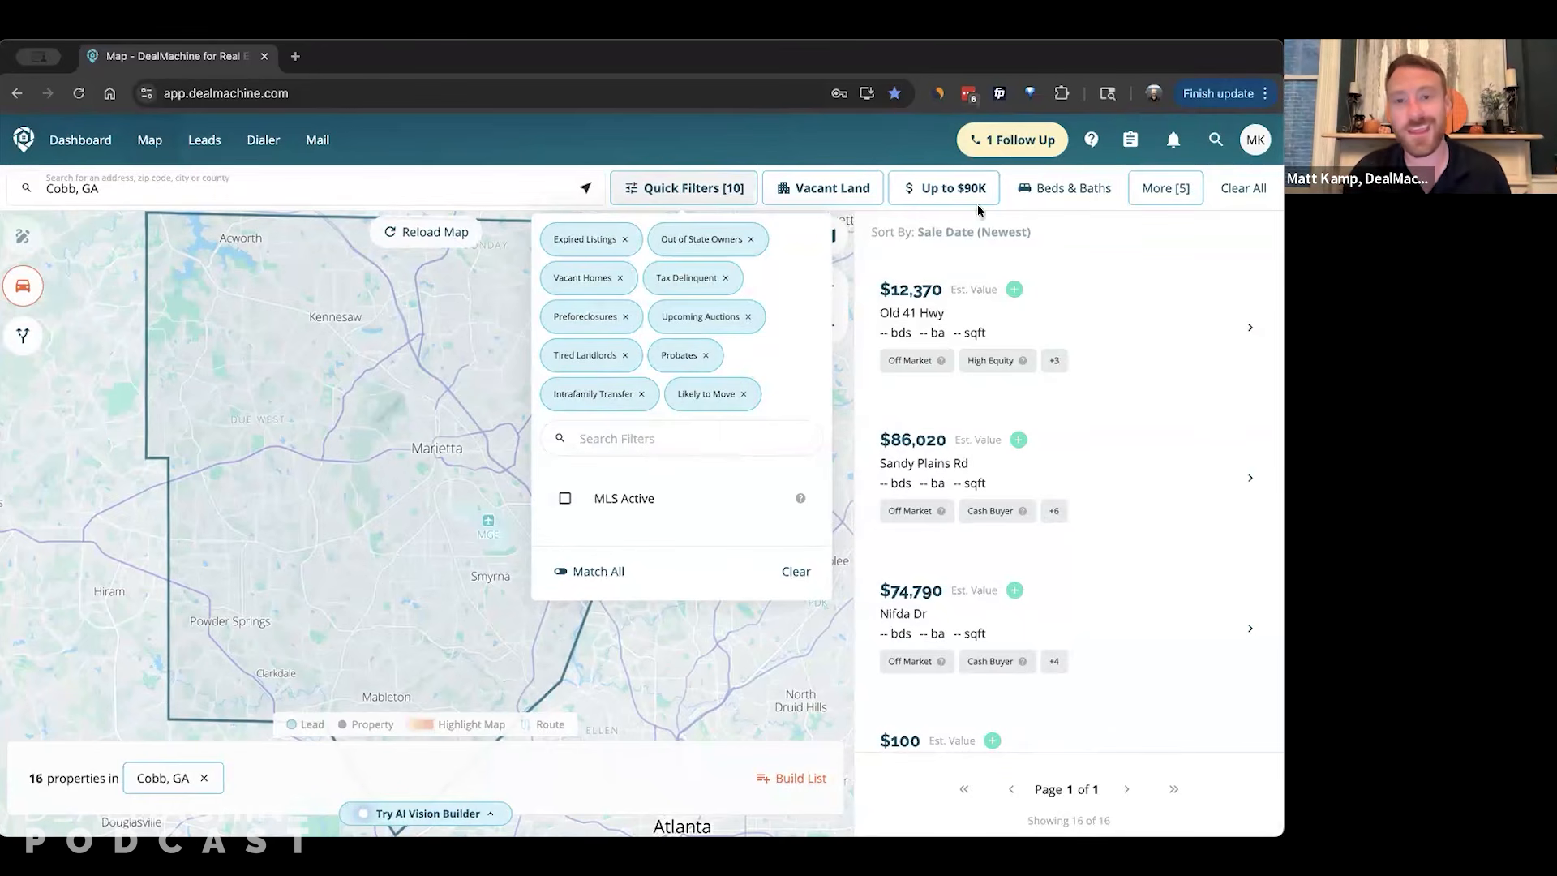
Review the selected quick filters together with the additional filter conditions, from Market status through Last sale date.
click(1151, 188)
drag(910, 412, 889, 411)
click(972, 418)
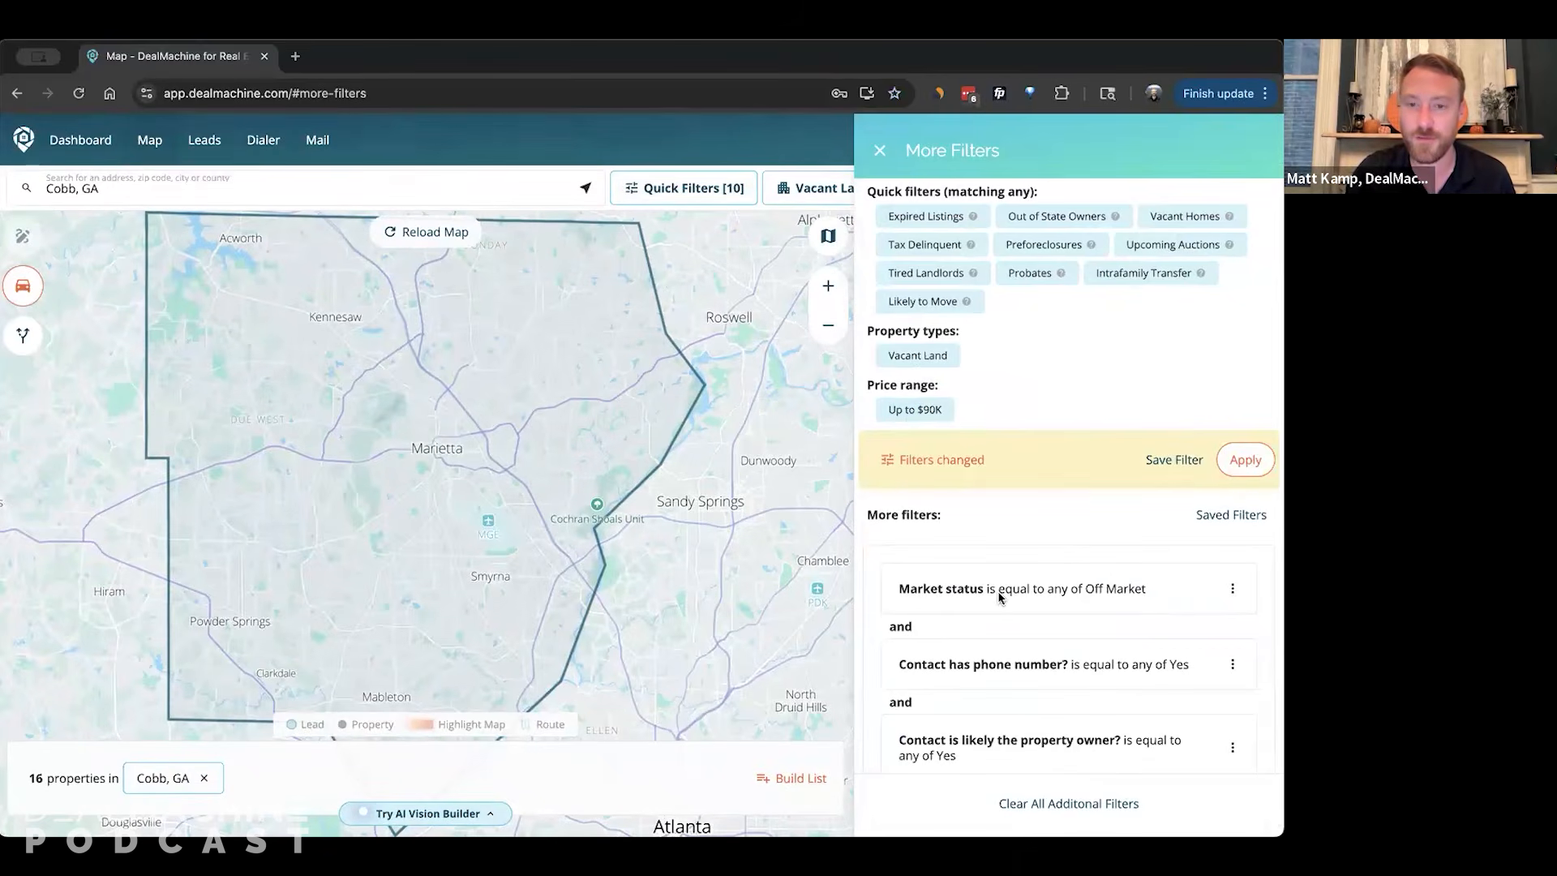
scroll(999, 600, down, 1)
scroll(998, 604, down, 4)
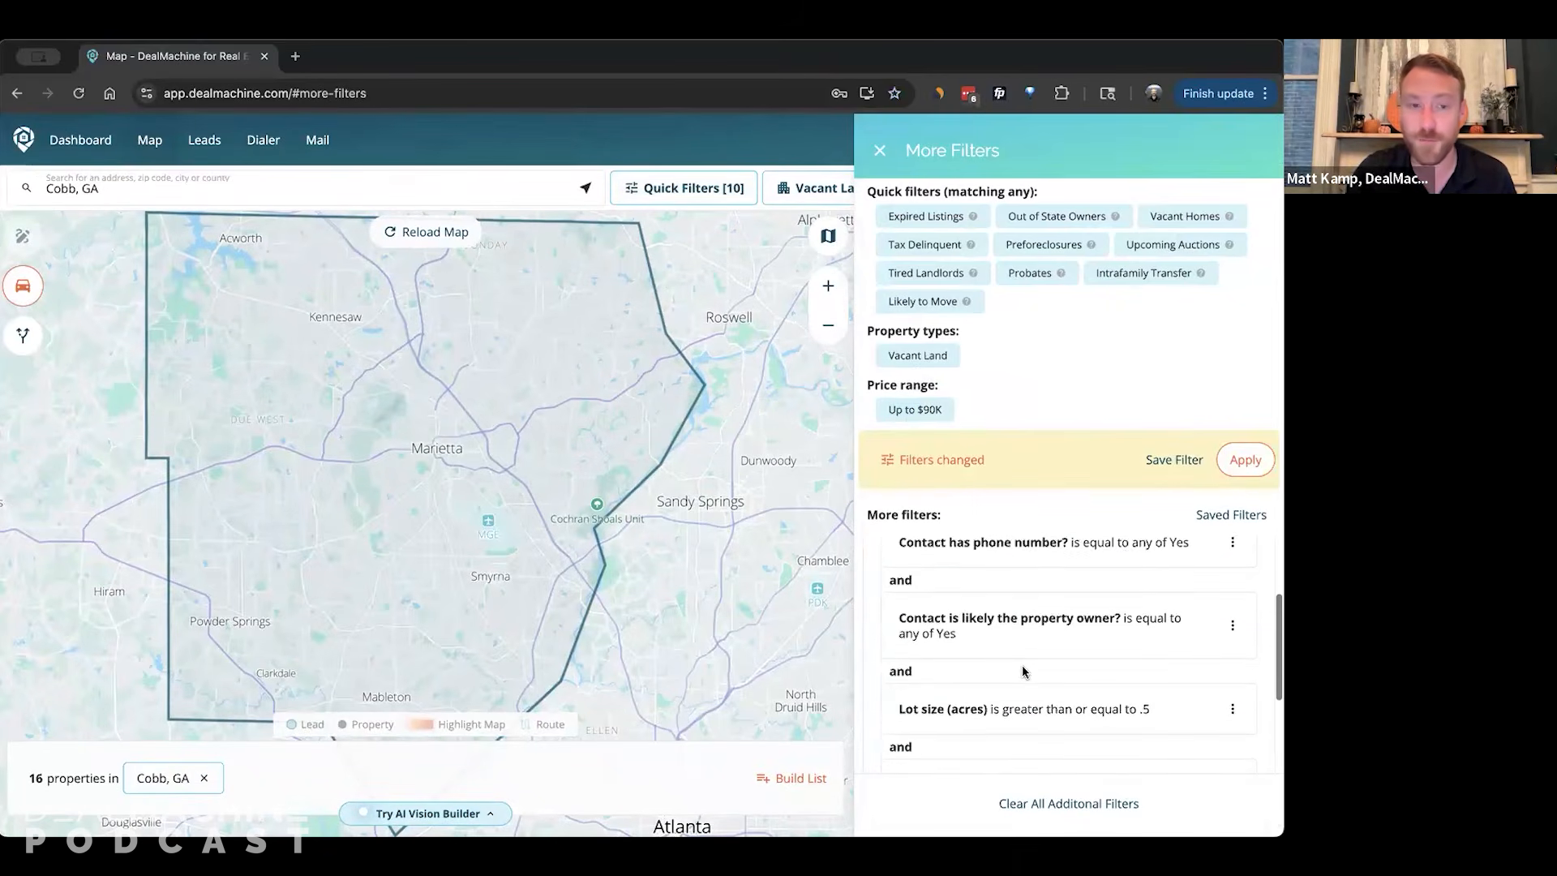
scroll(1054, 633, down, 1)
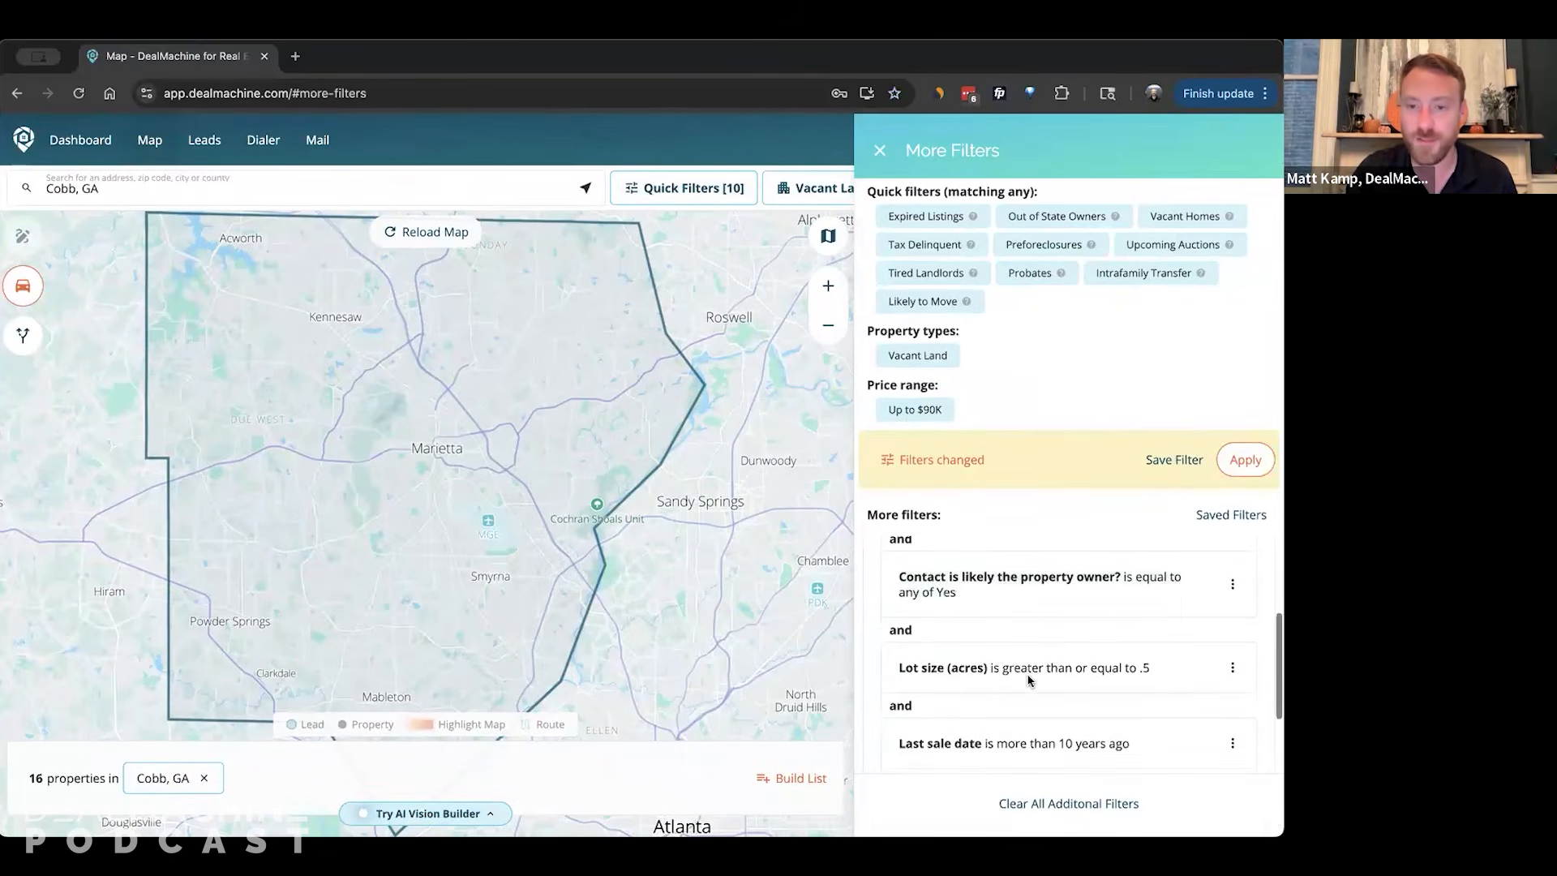
scroll(1151, 648, down, 2)
triple_click(1067, 658)
scroll(1053, 649, up, 5)
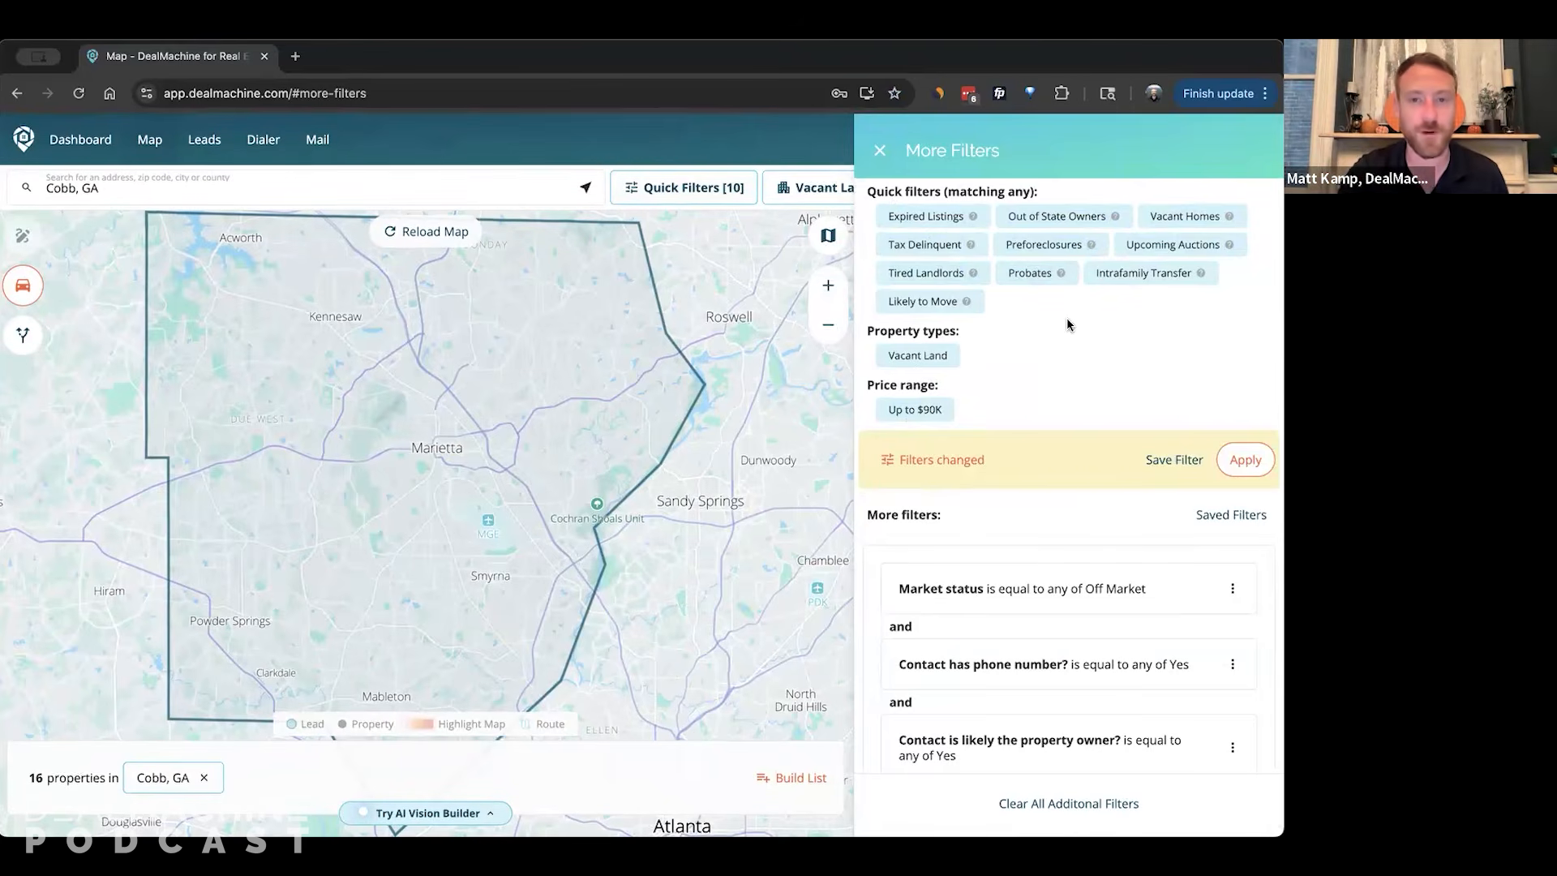
click(883, 164)
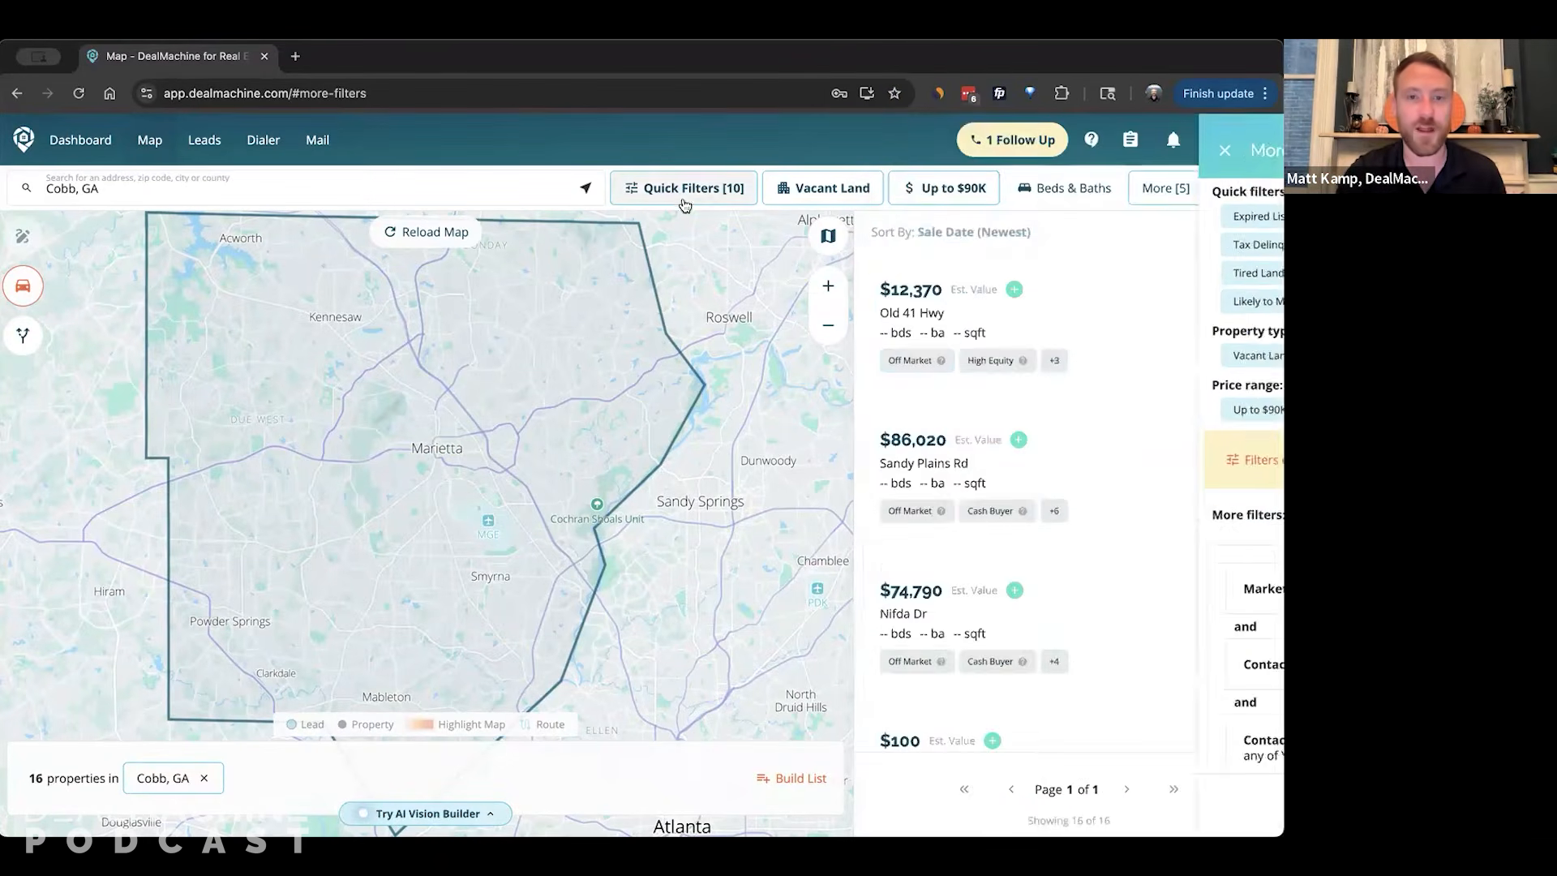
Clear all selected quick filters, keeping the property type, price and additional filters.
click(683, 197)
click(792, 570)
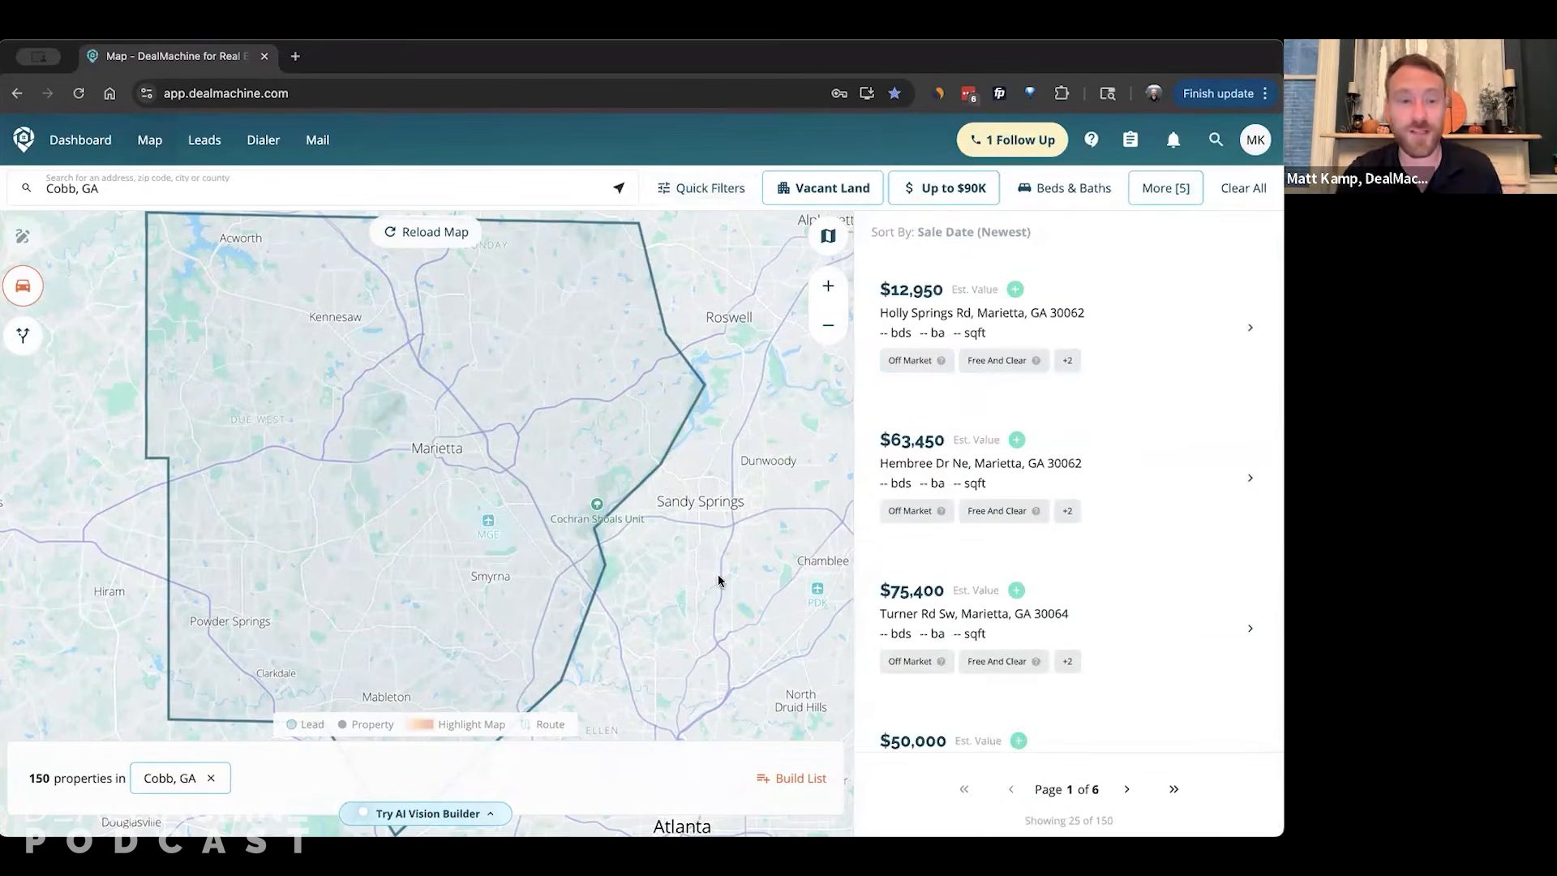
Build a list from the filtered Cobb, GA properties and review its additional filter conditions.
click(789, 779)
click(789, 778)
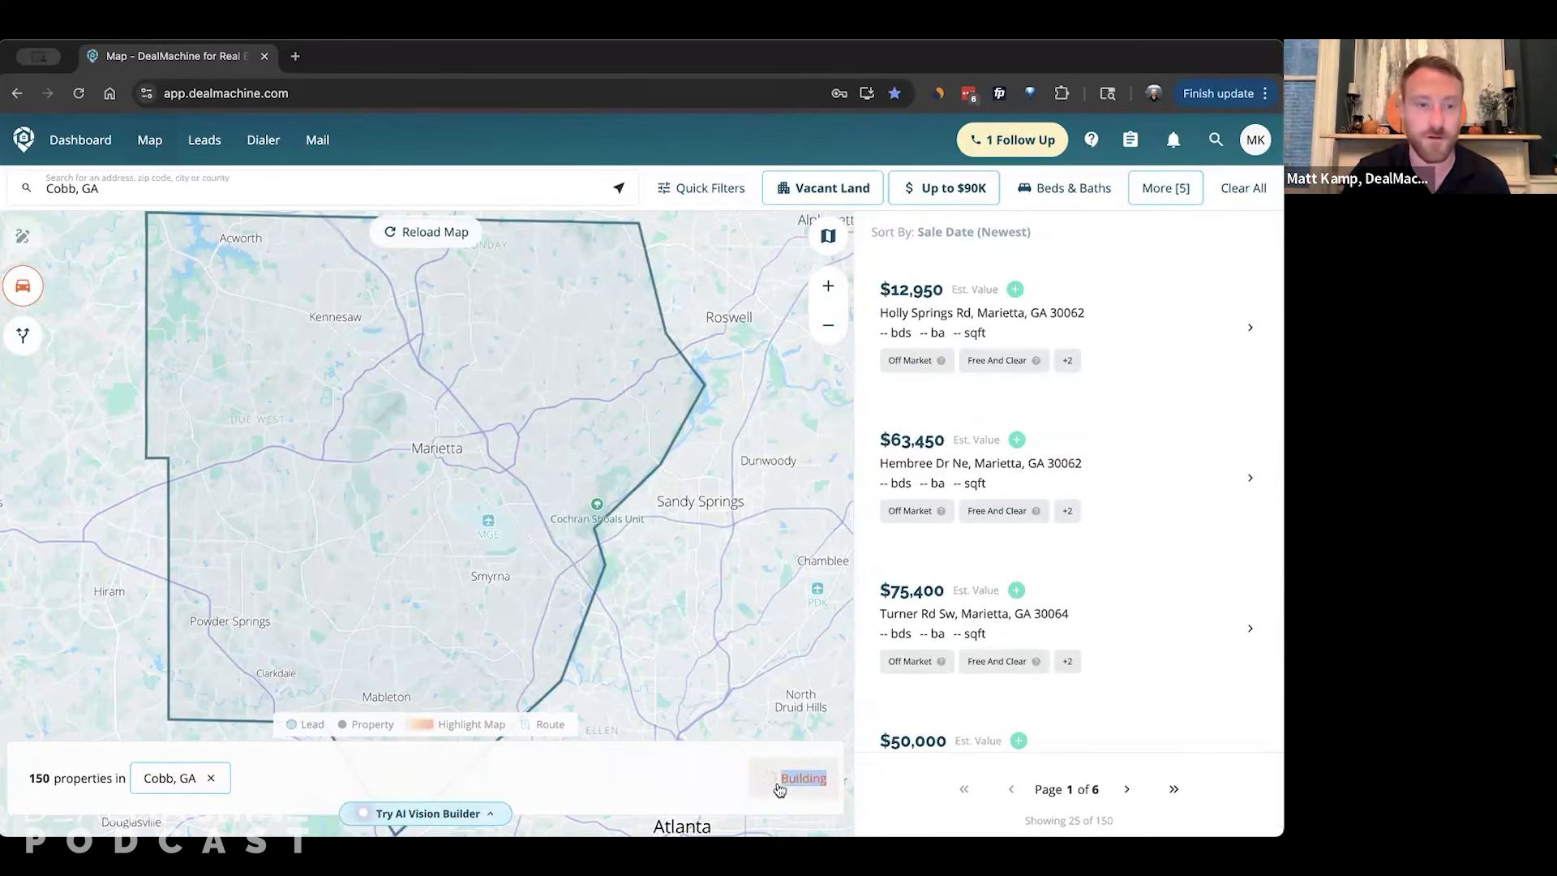
click(1173, 188)
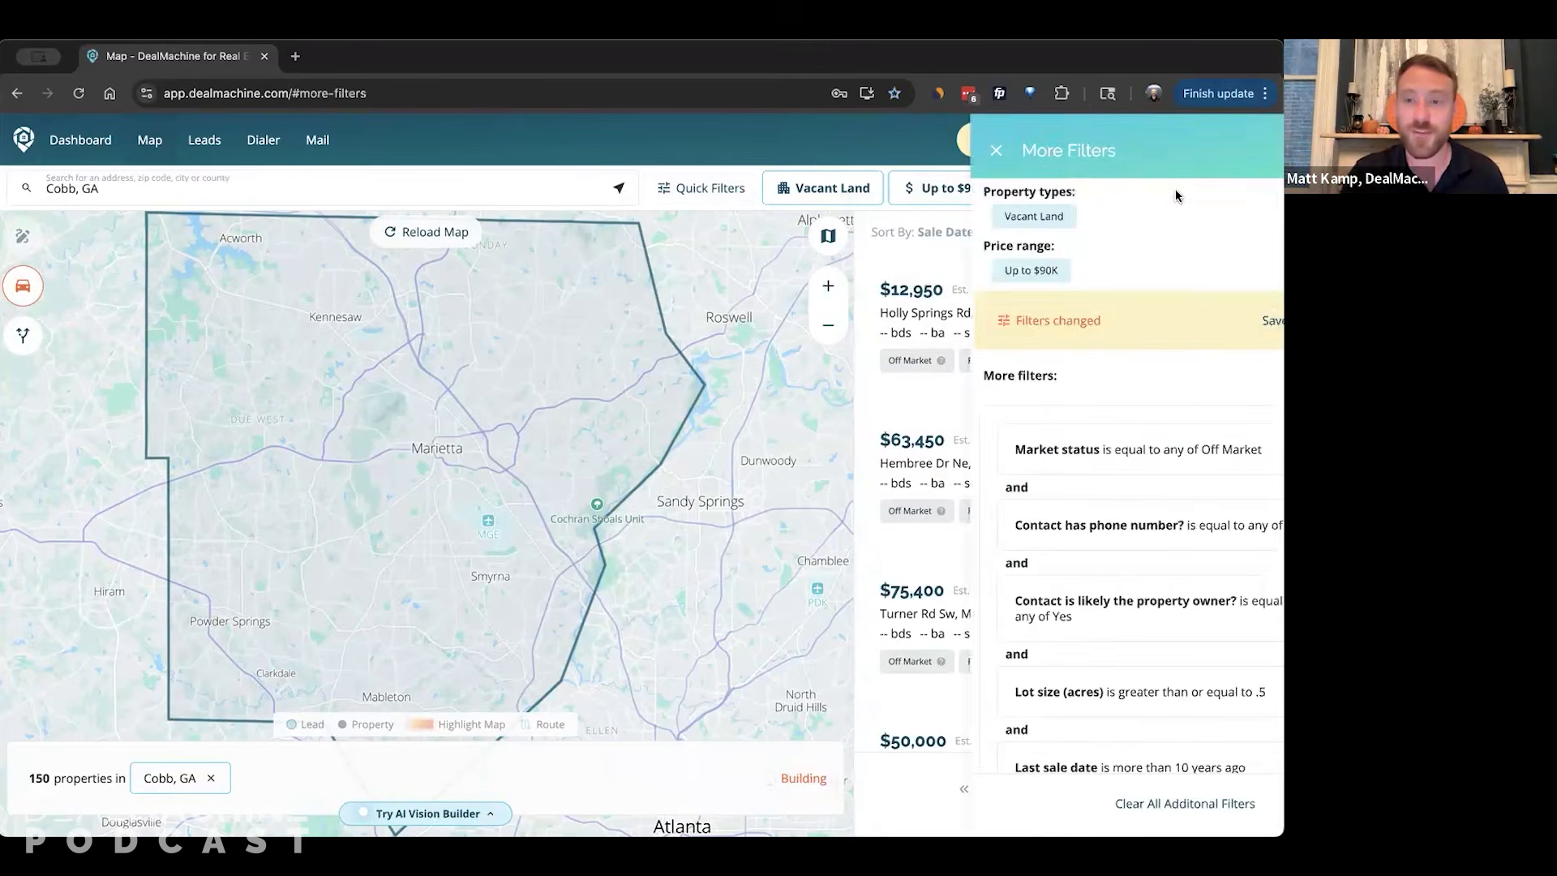
scroll(1008, 586, down, 3)
scroll(1005, 599, up, 3)
click(739, 264)
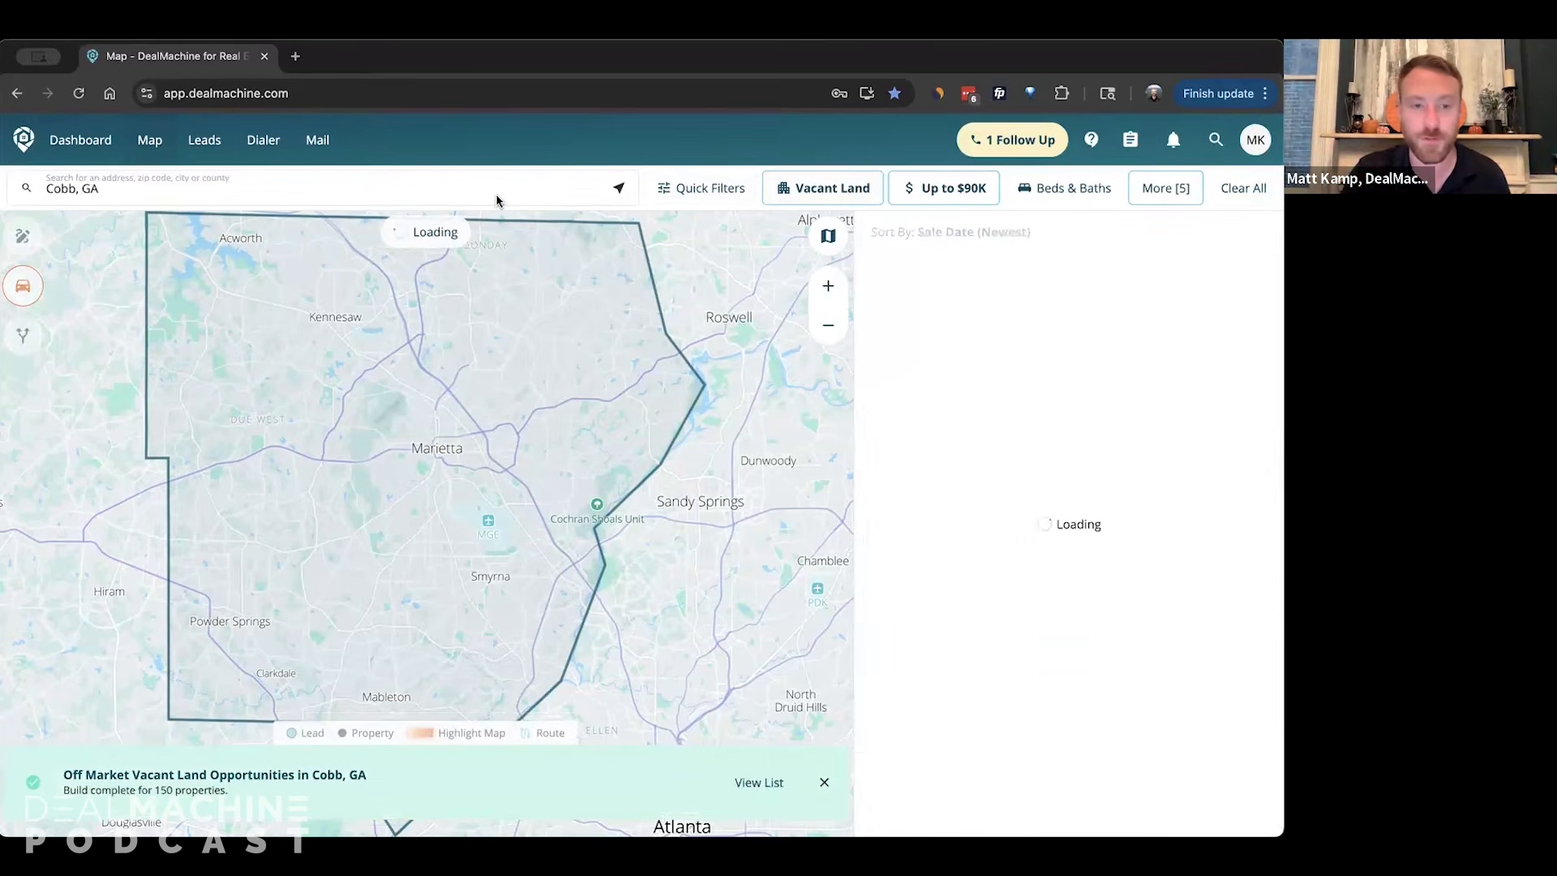
click(824, 782)
Save the current filters as a saved search and rename it with the list owner's first name followed by "list".
click(1165, 187)
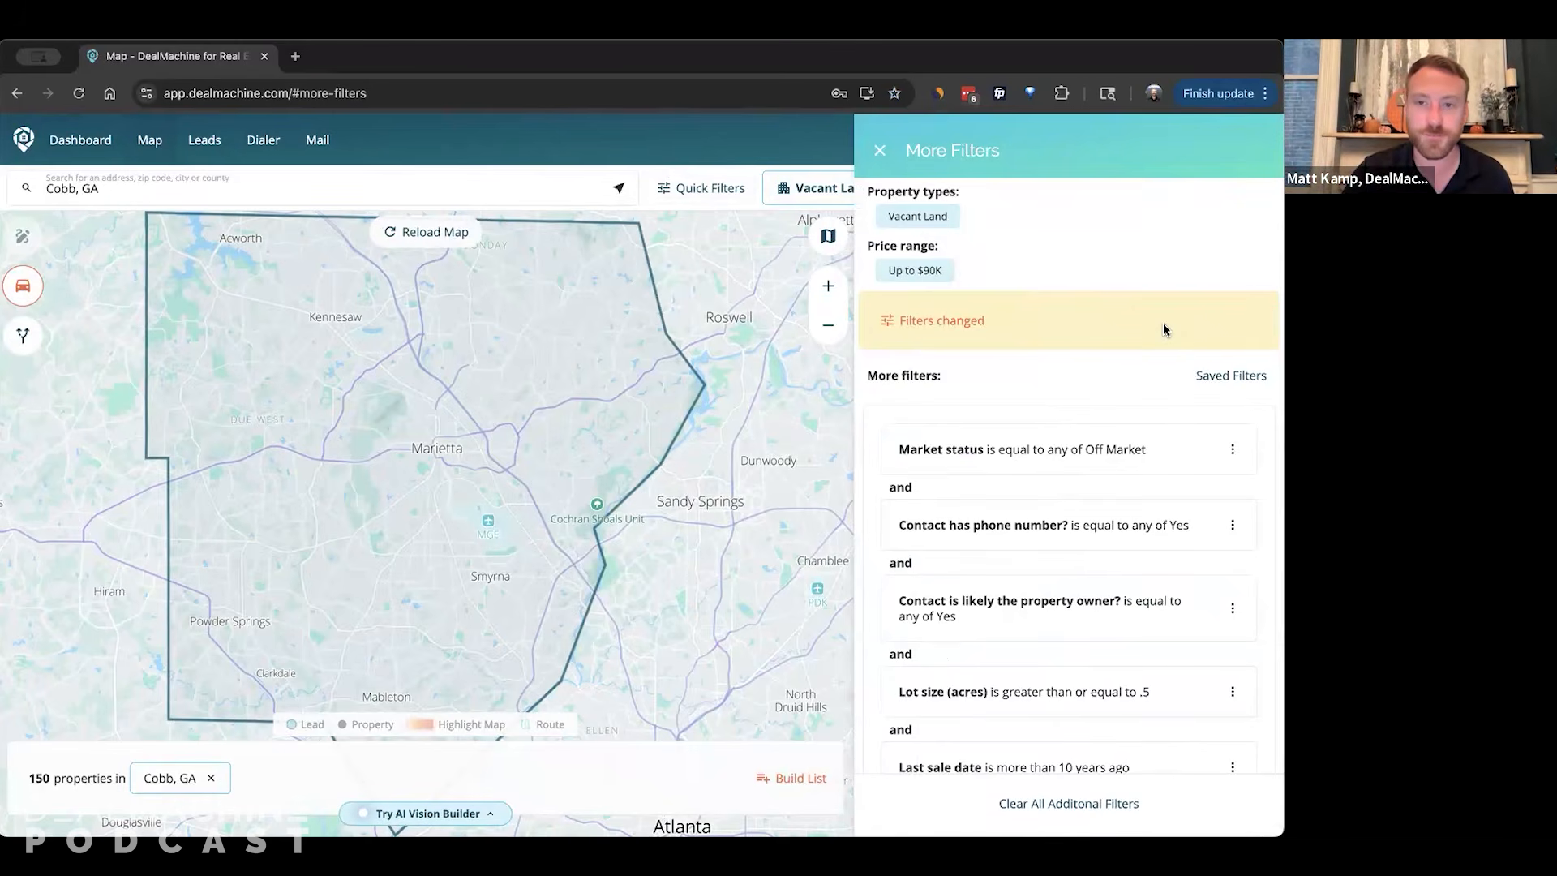
click(1163, 322)
click(1147, 203)
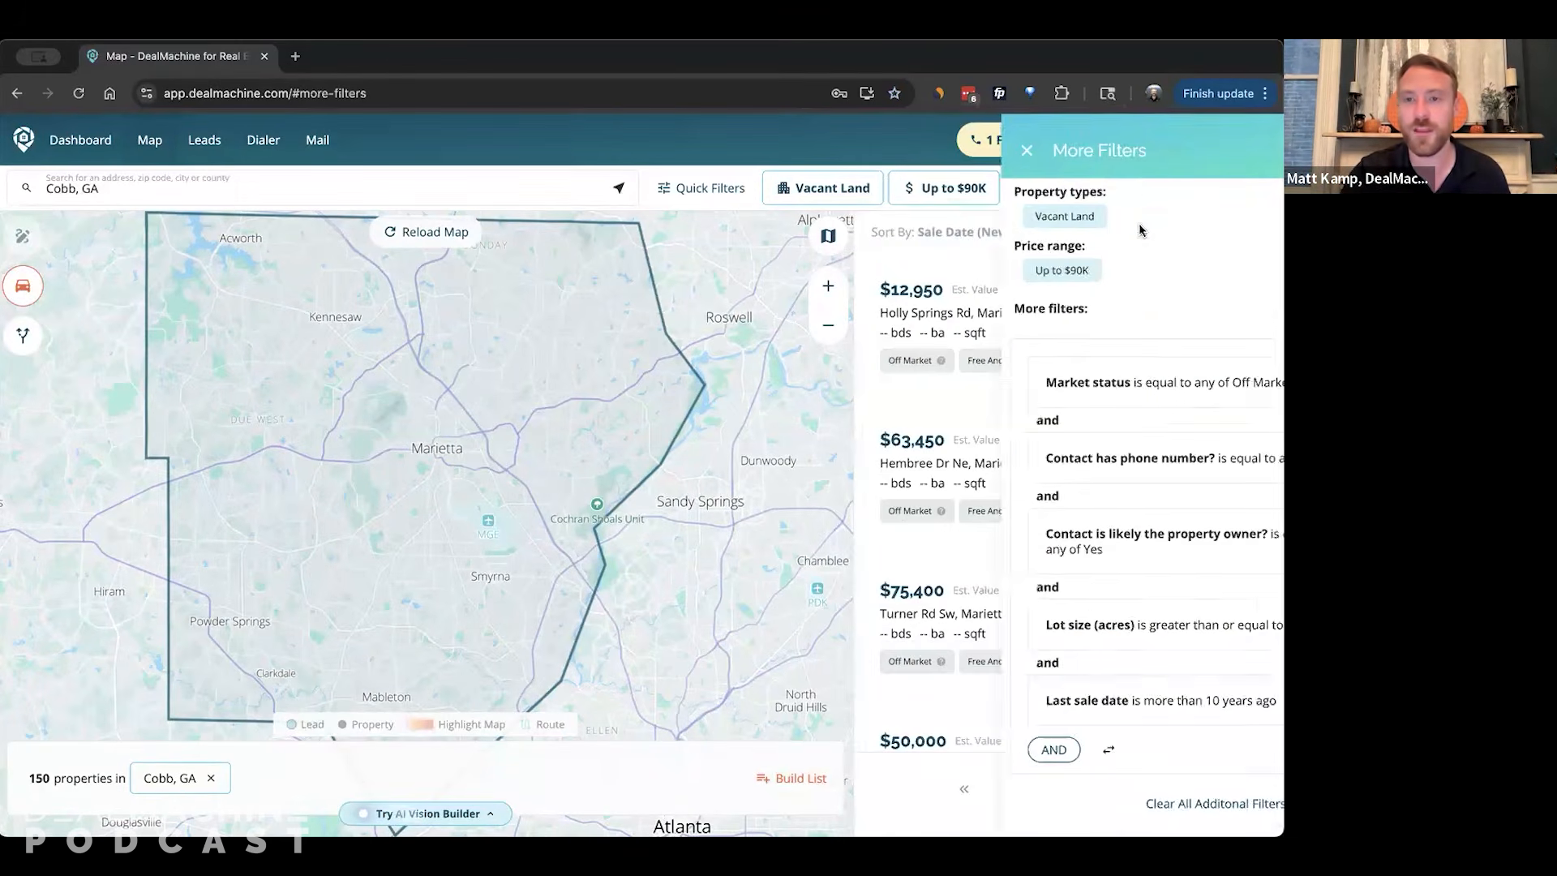
click(1213, 311)
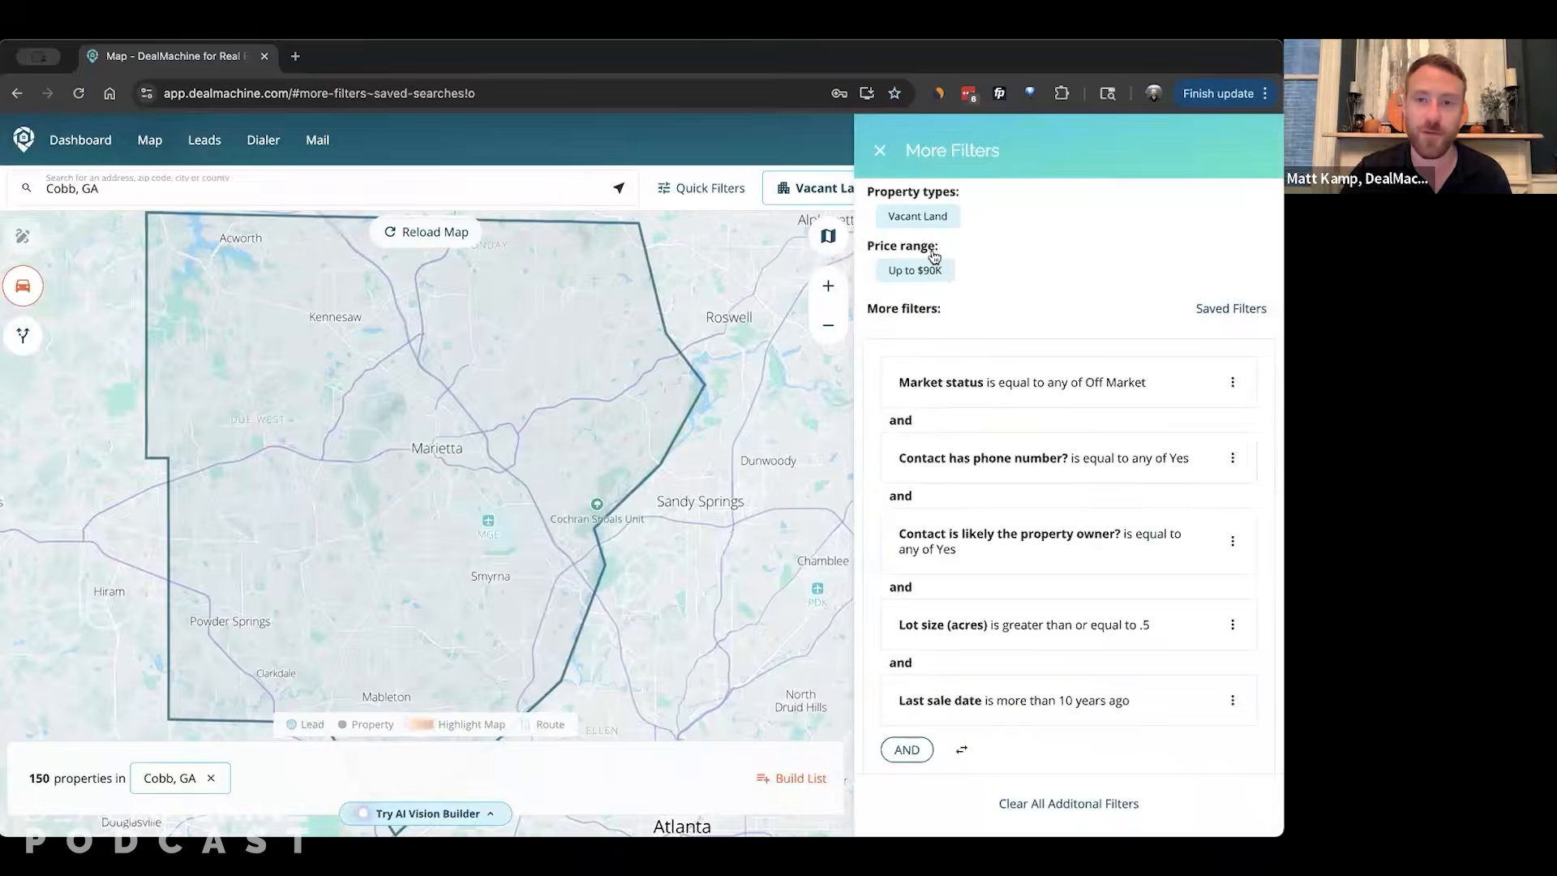
click(1032, 212)
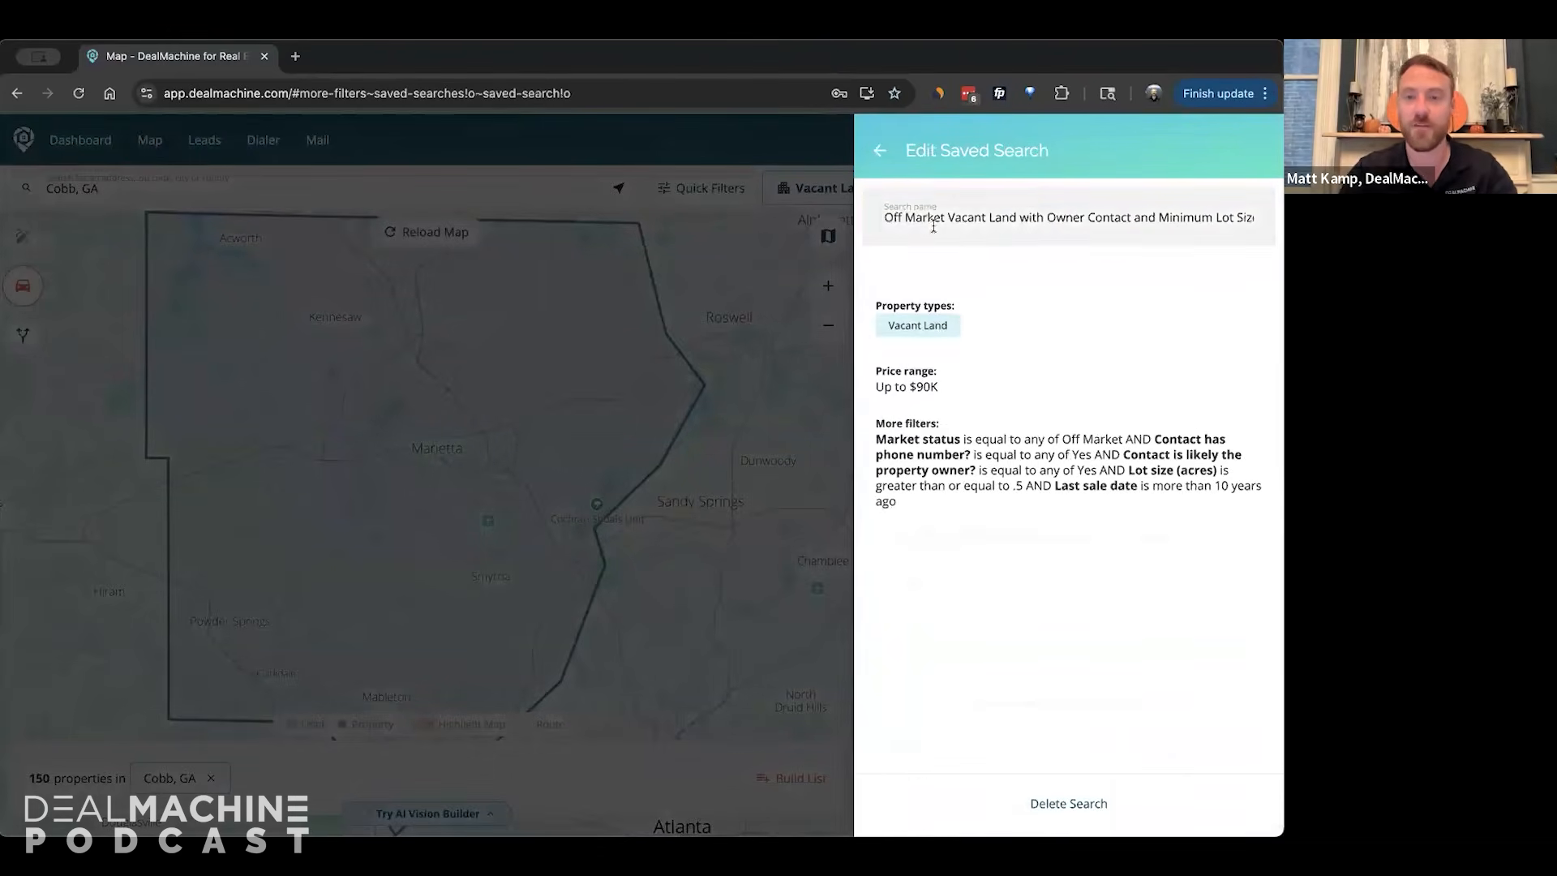
double_click(933, 219)
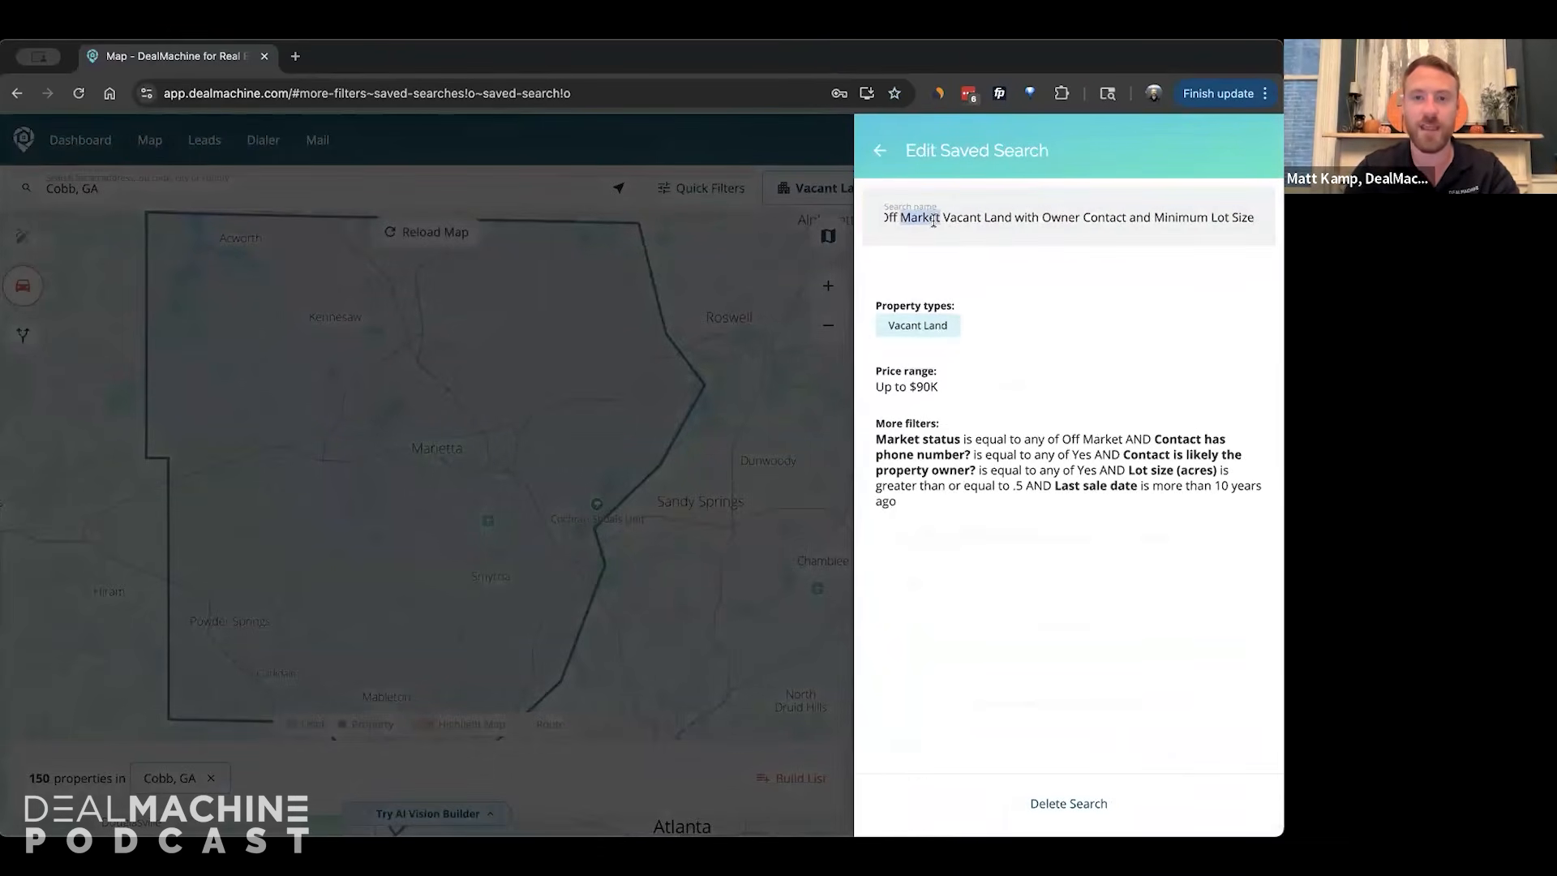
key(super+a)
text(Andr)
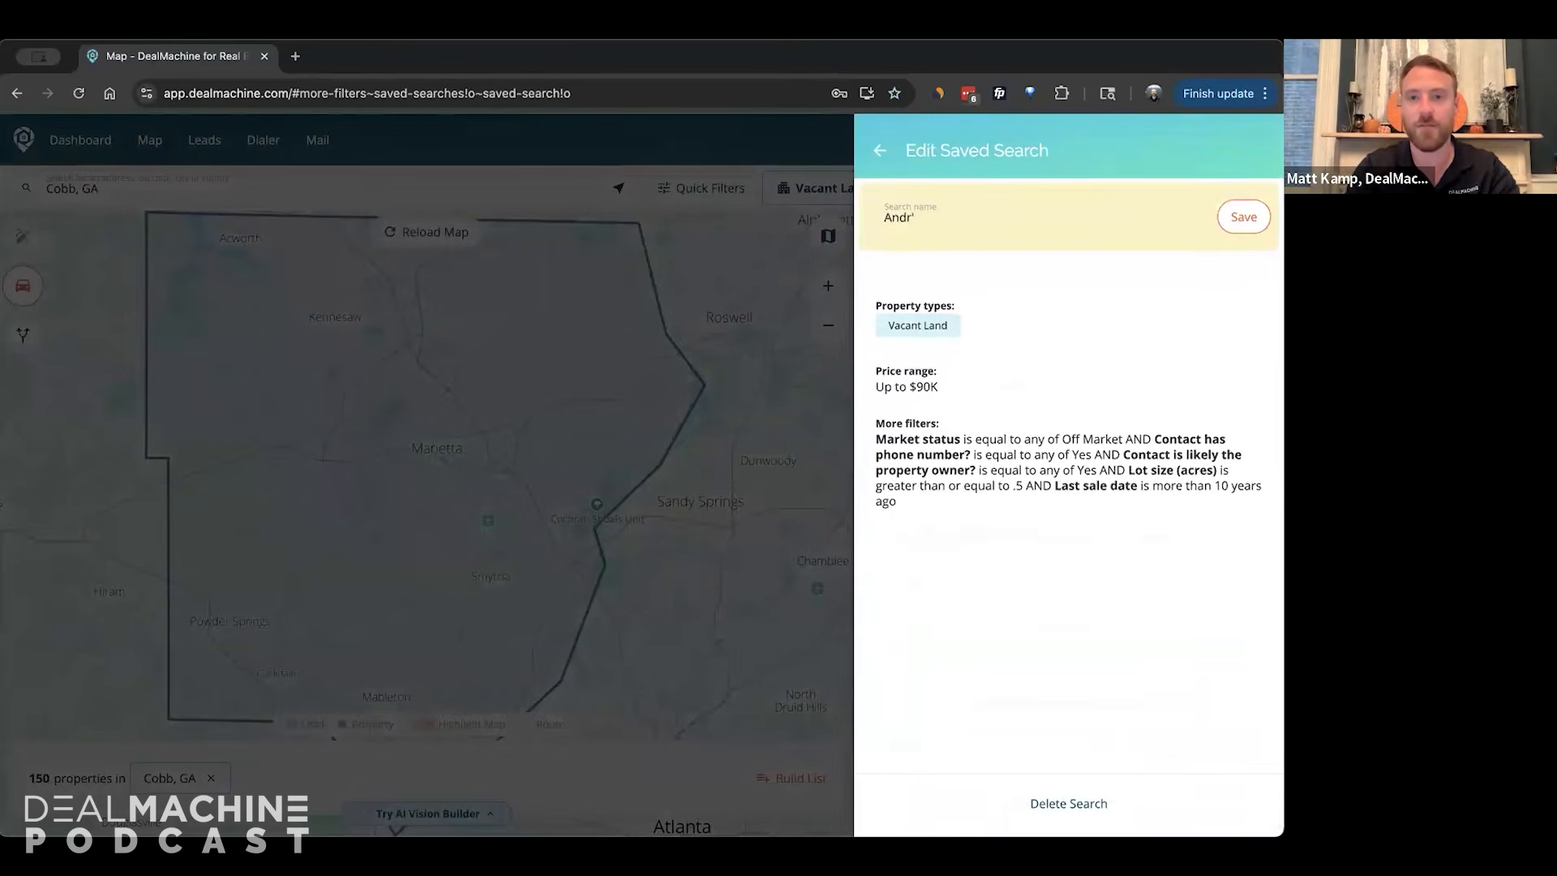
click(1237, 217)
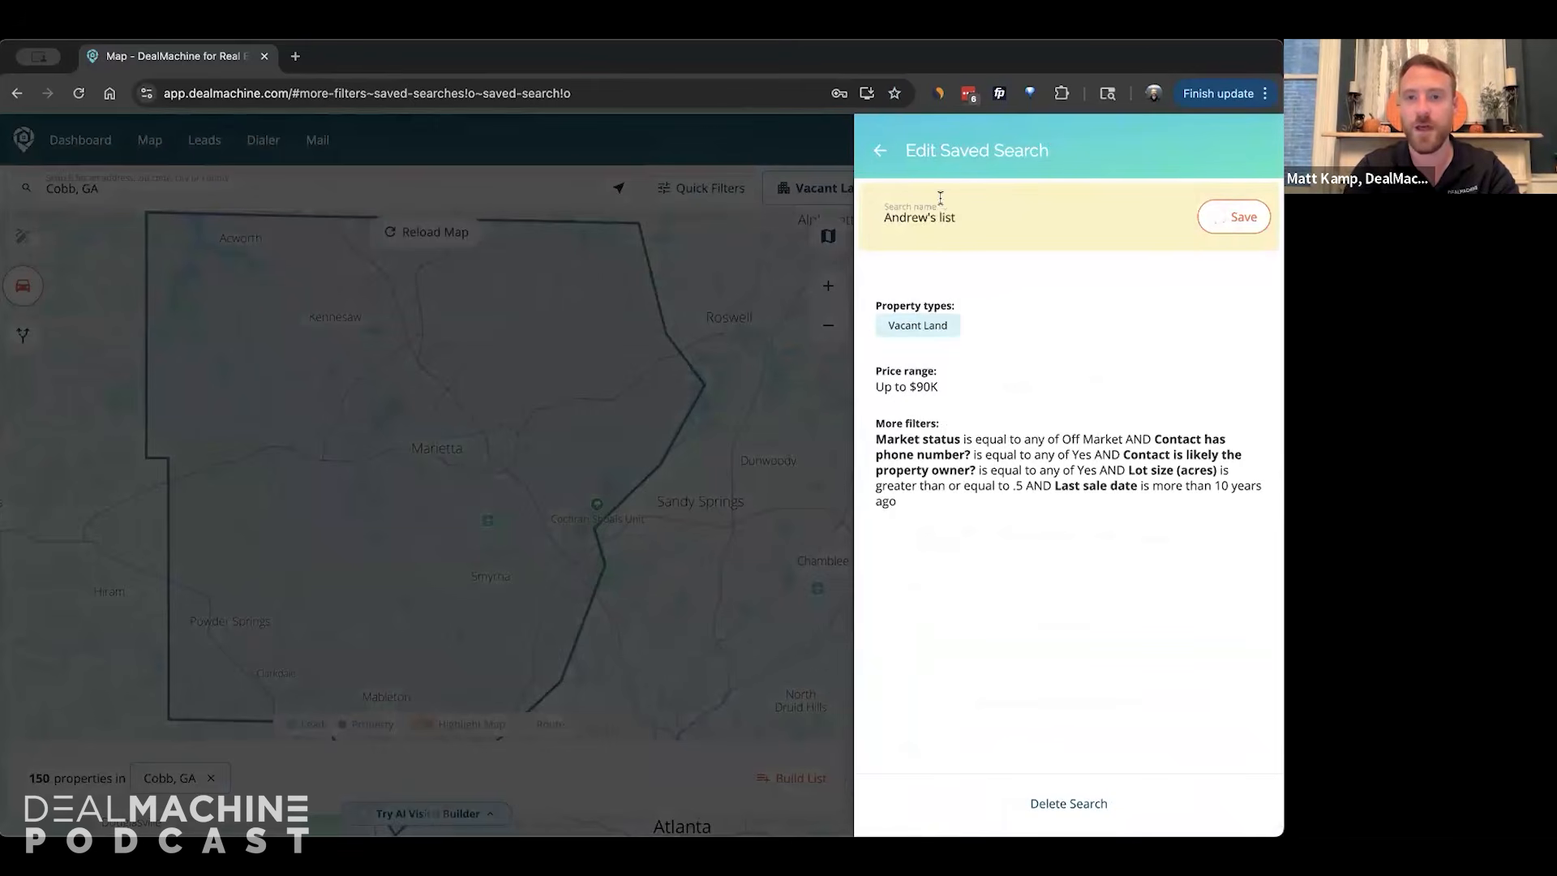
click(1240, 209)
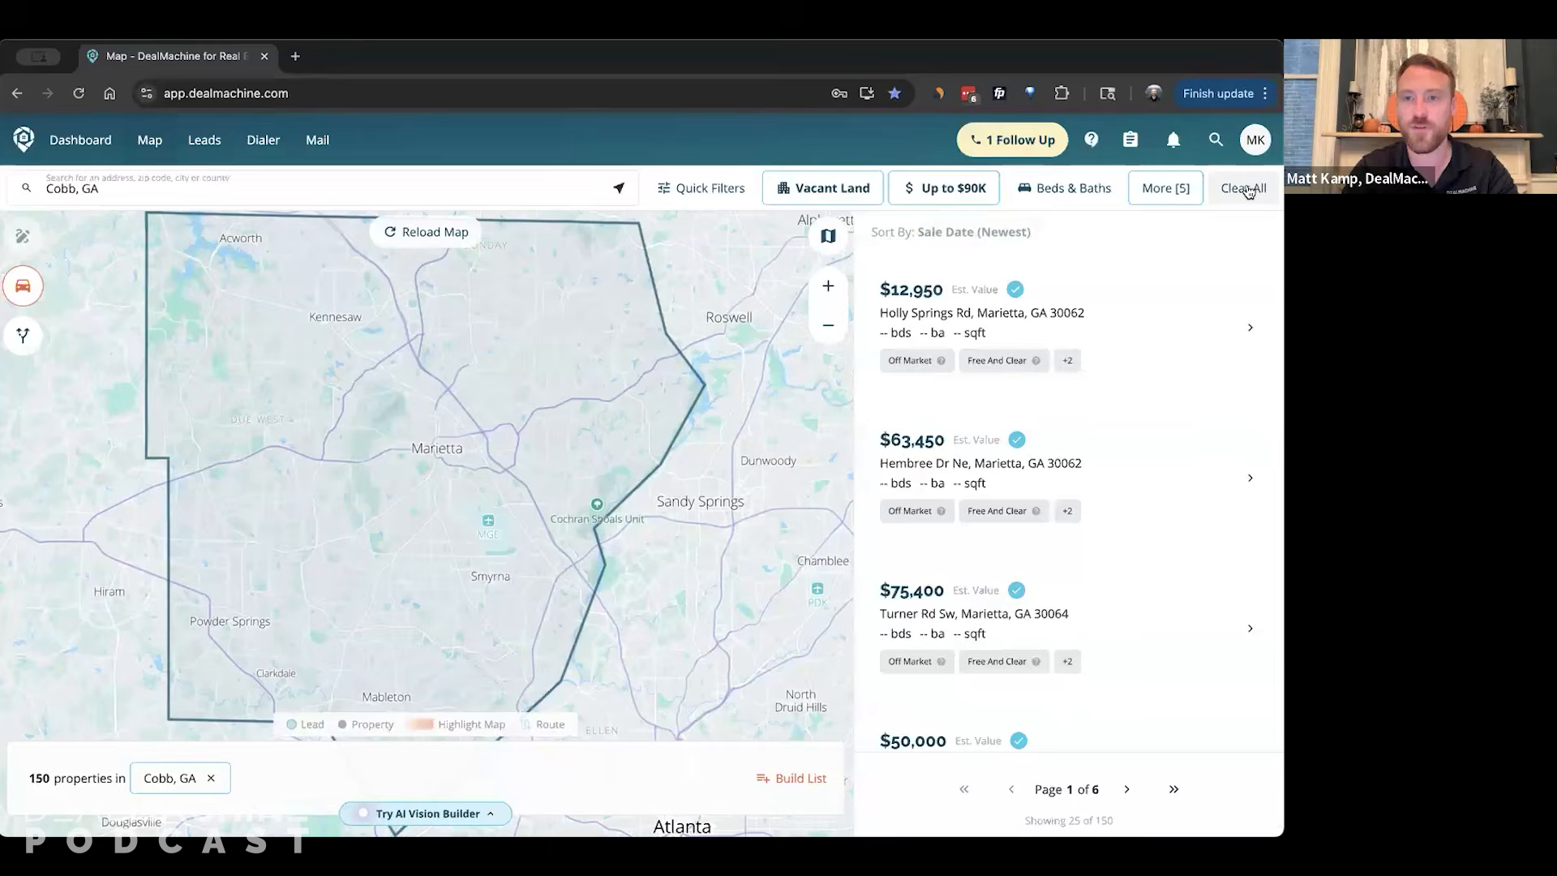
Clear all filters from the Cobb, GA map and apply the newly renamed saved search.
click(1244, 188)
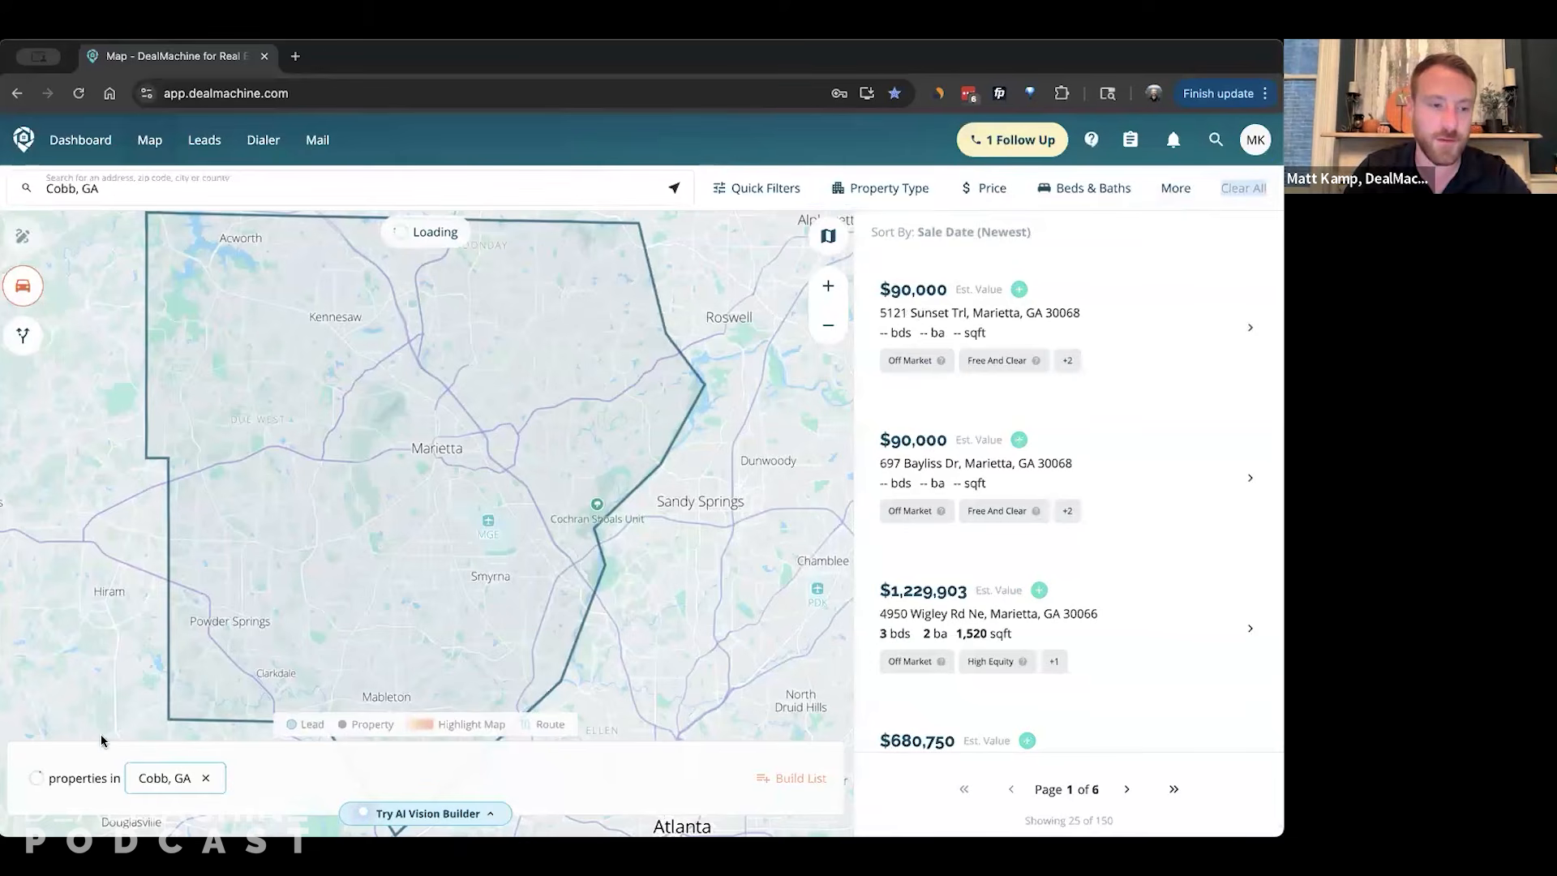
click(1173, 192)
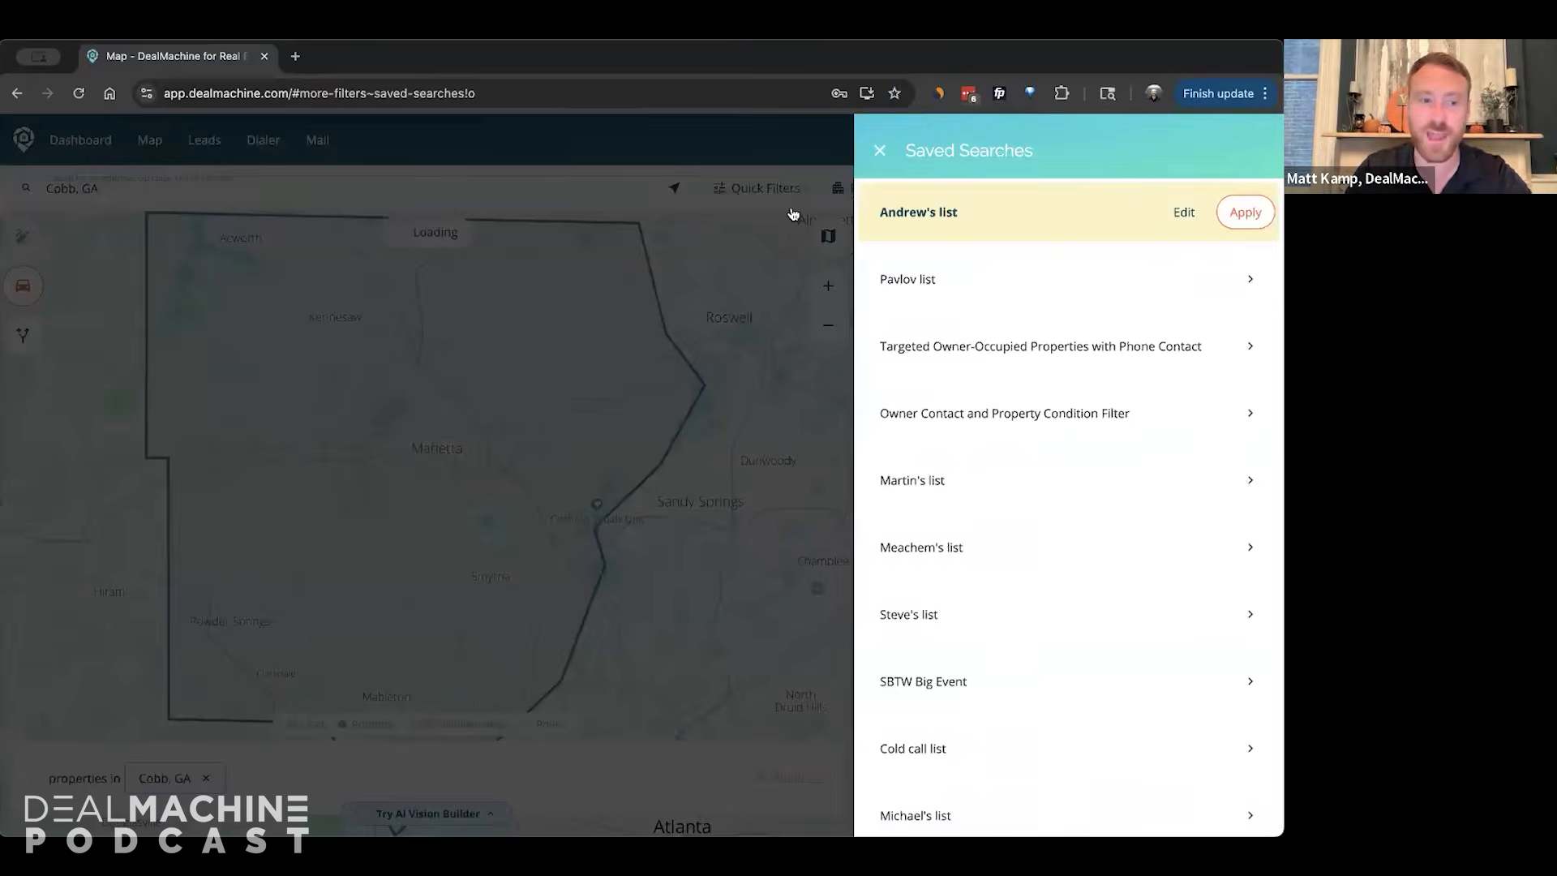
click(1240, 212)
click(880, 150)
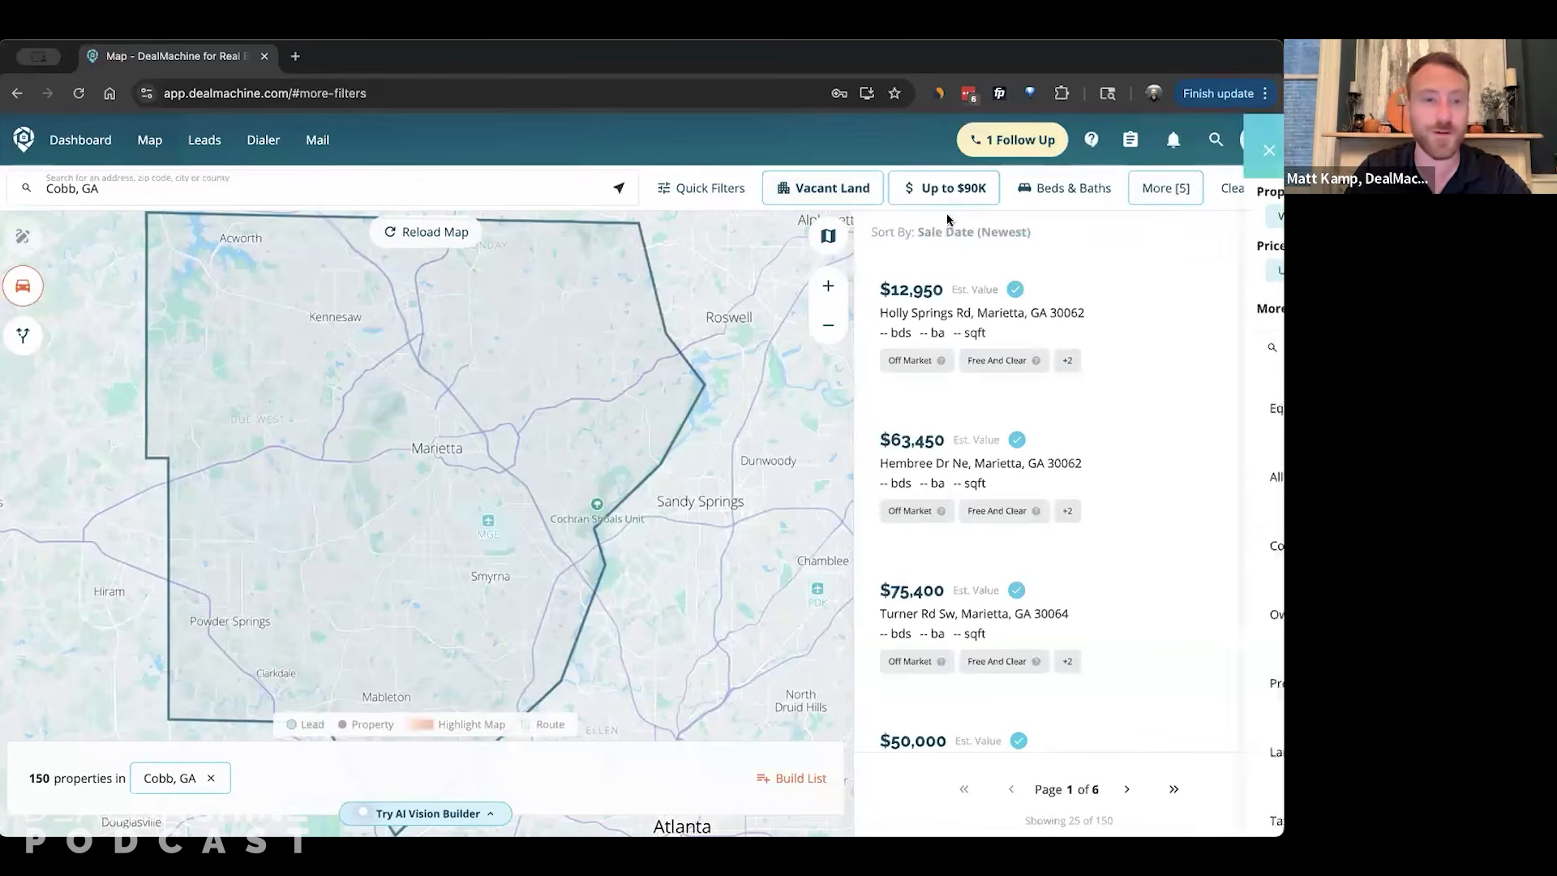